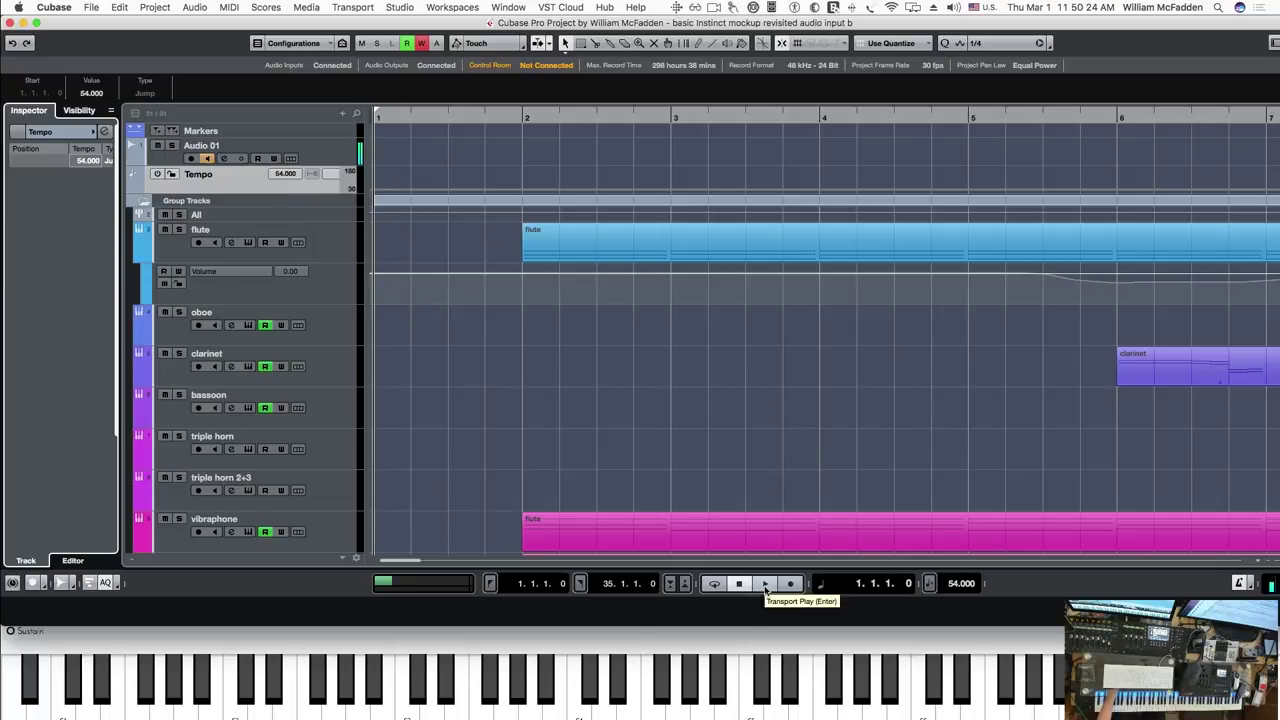
Step: Start mockup playback and bring up the Basic Instinct Main Title score in Preview
{"action": "left_click", "coordinate": [766, 586]}
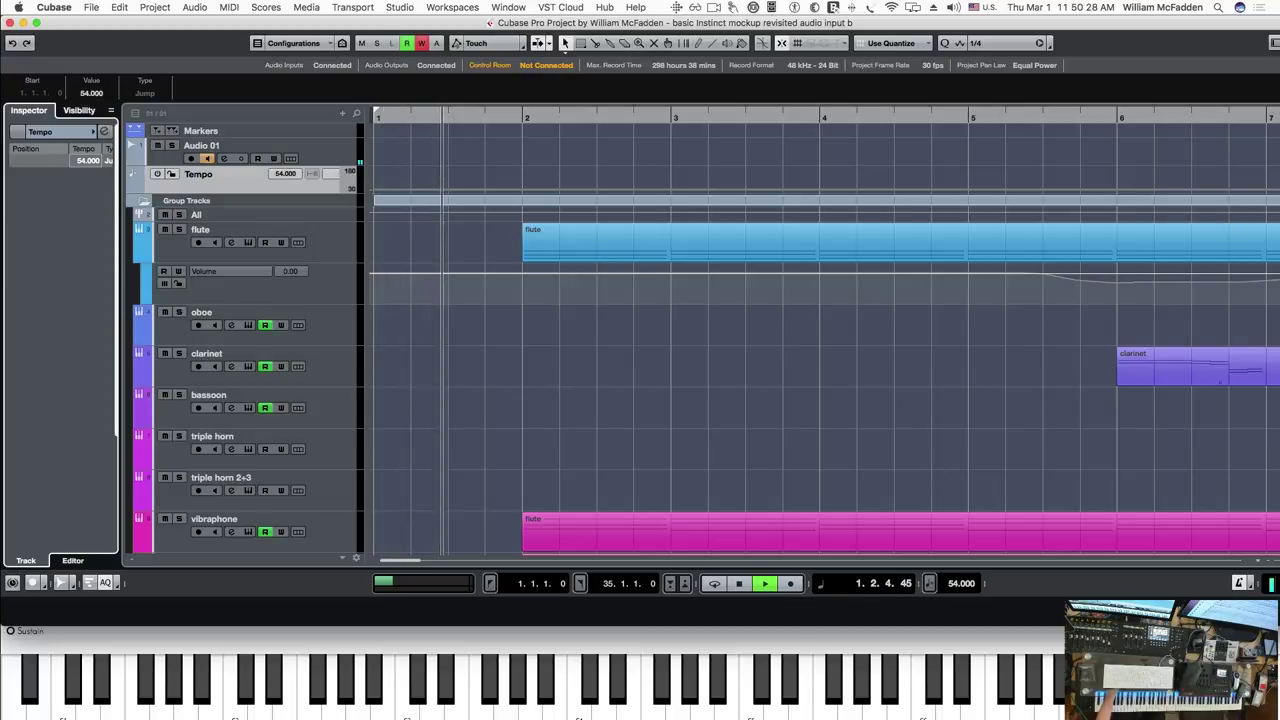
{"action": "key", "text": "super+Tab"}
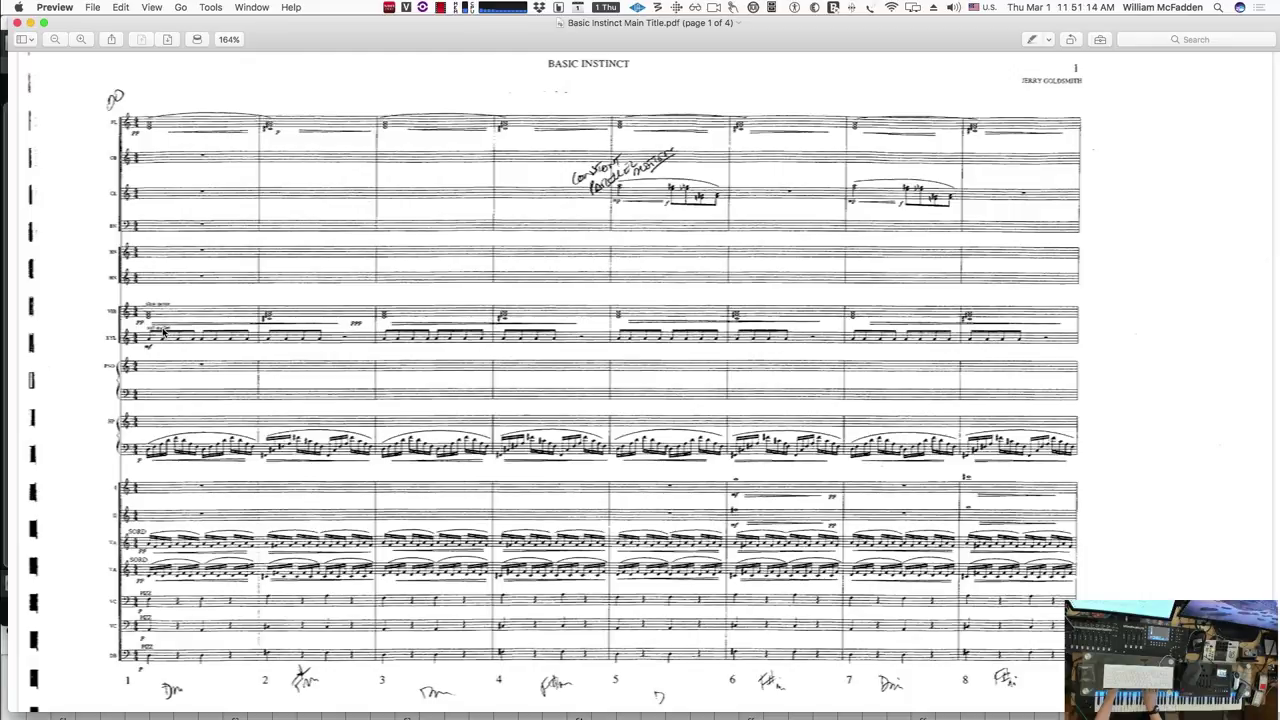
Step: Slide the score aside to reveal the flute, clarinet and vibraphone project at tempo 54
{"action": "key", "text": "ctrl+alt+Right"}
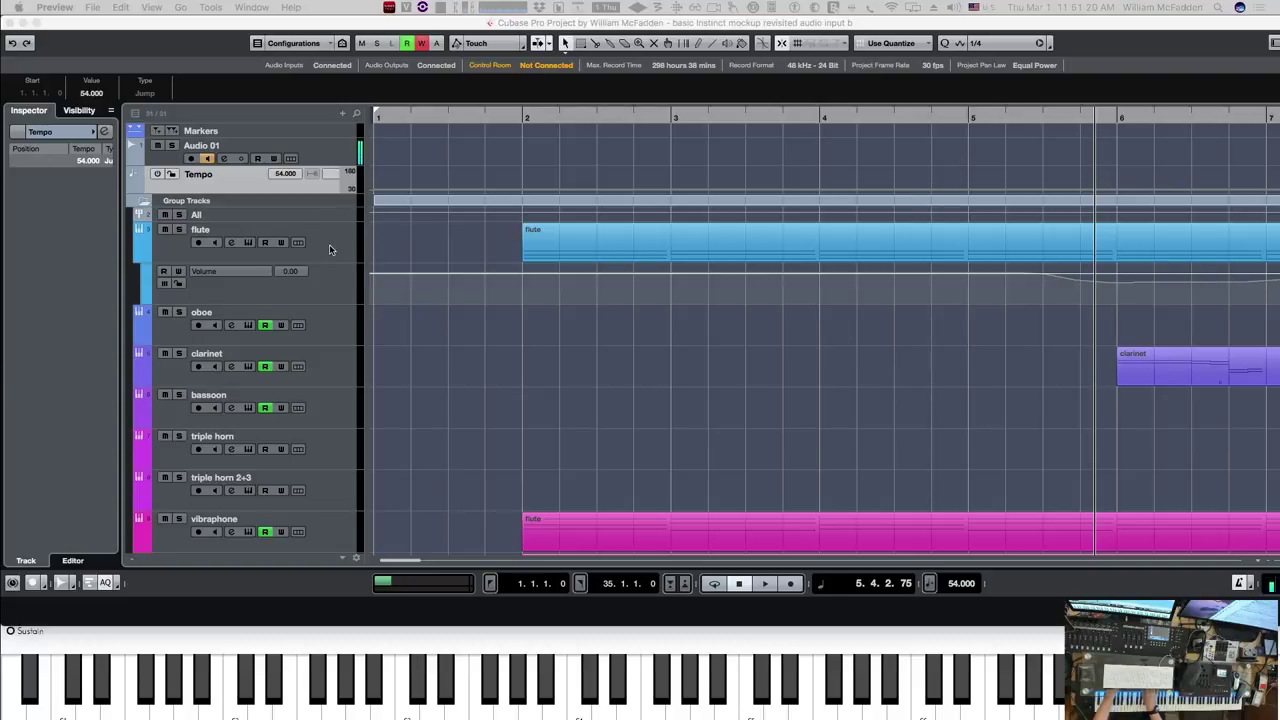
Step: Play the soloed flute track from bar 2, then stop and unsolo it
{"action": "left_click", "coordinate": [329, 244]}
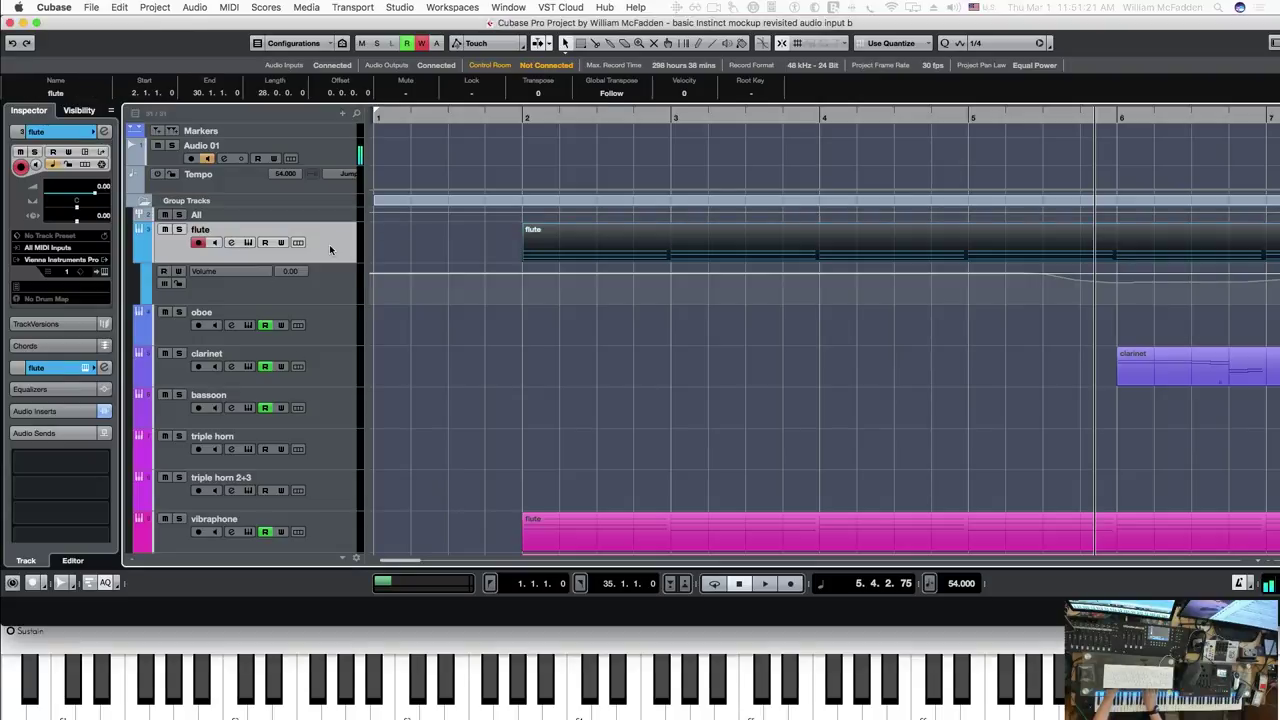
{"action": "left_click", "coordinate": [527, 119]}
{"action": "key", "text": "space"}
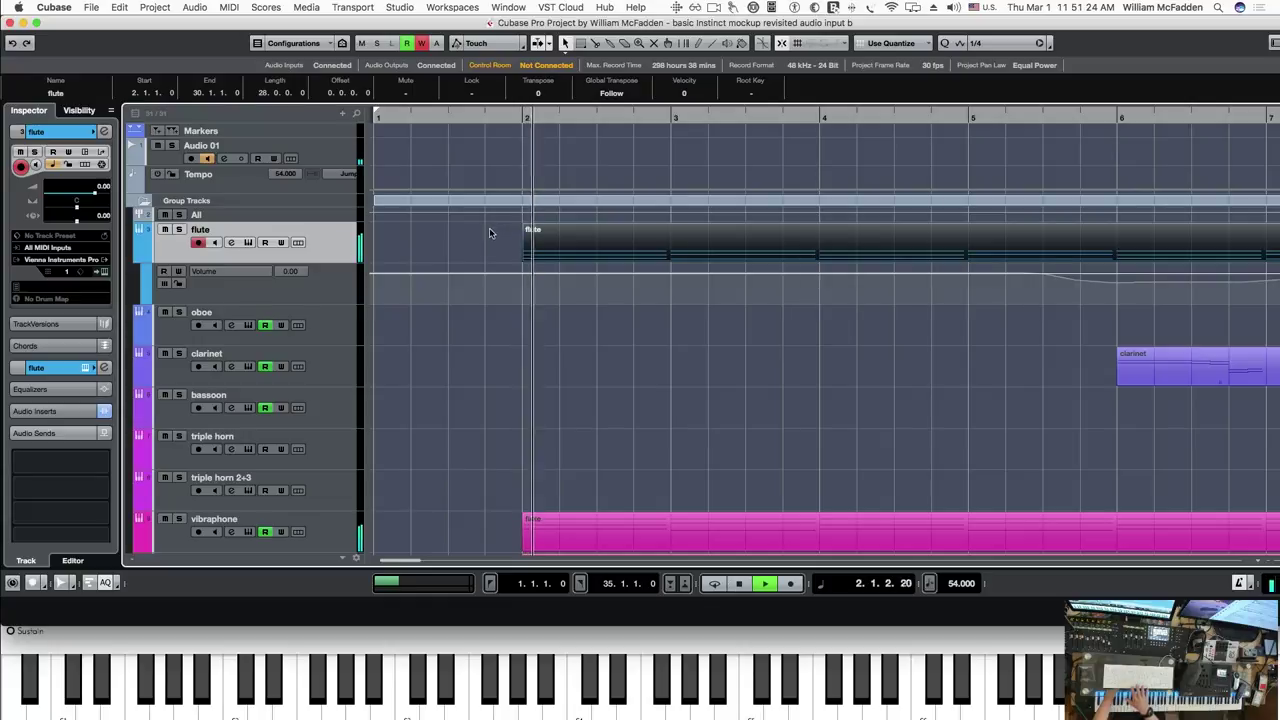
{"action": "left_click", "coordinate": [180, 230]}
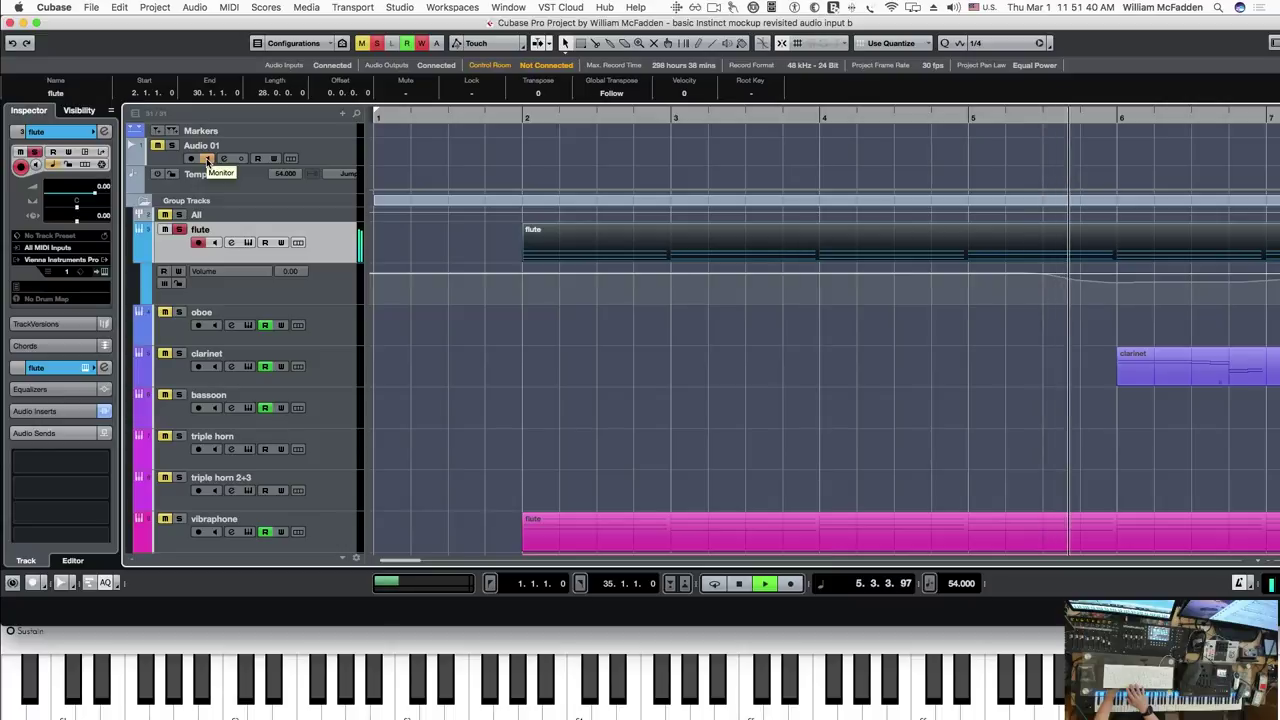
{"action": "key", "text": "space"}
{"action": "left_click", "coordinate": [179, 229]}
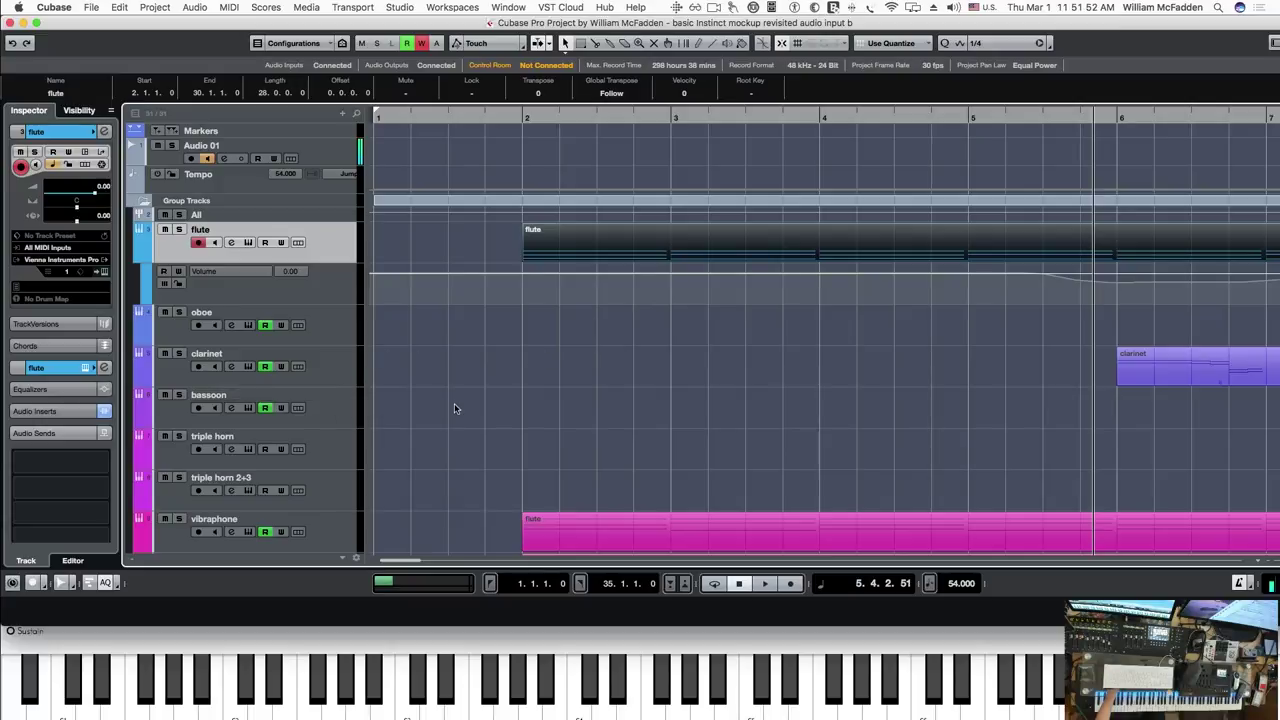
{"action": "scroll", "coordinate": [454, 403], "scroll_direction": "down", "scroll_amount": 1}
{"action": "scroll", "coordinate": [454, 404], "scroll_direction": "down", "scroll_amount": 1}
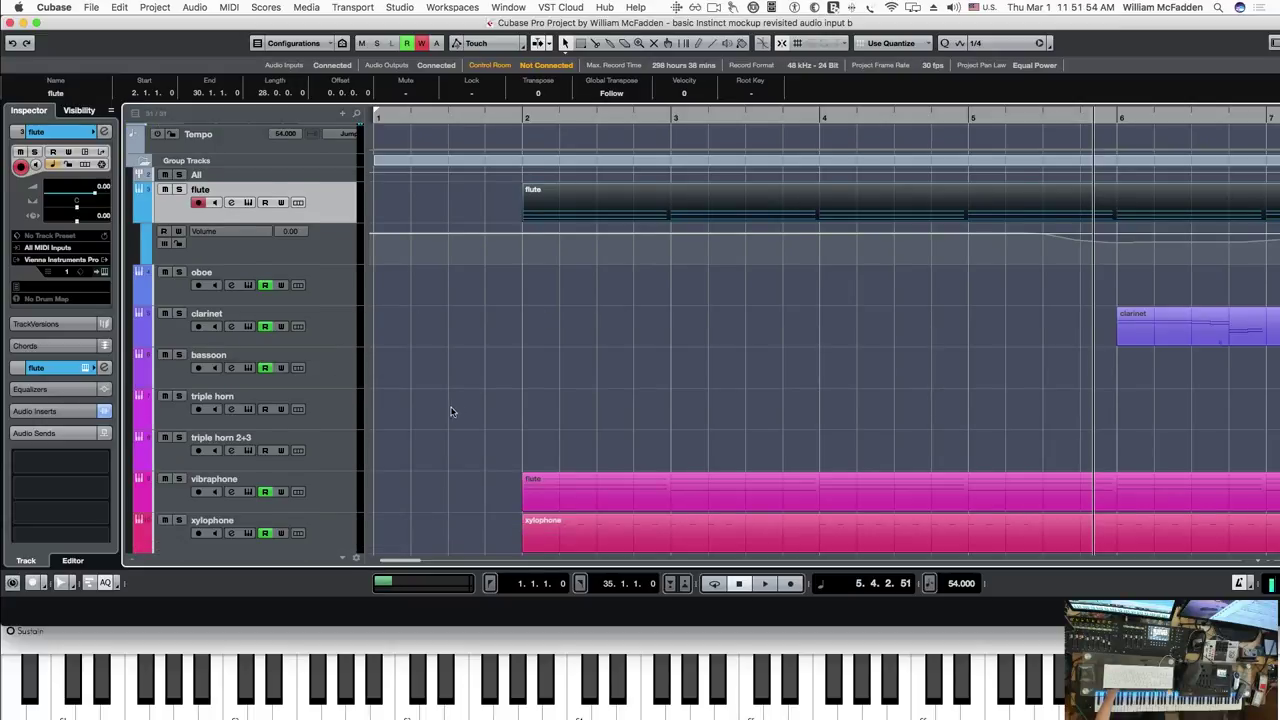
Step: Play the soloed vibraphone from bar 2 until bar 5, then unsolo it
{"action": "left_click", "coordinate": [332, 497]}
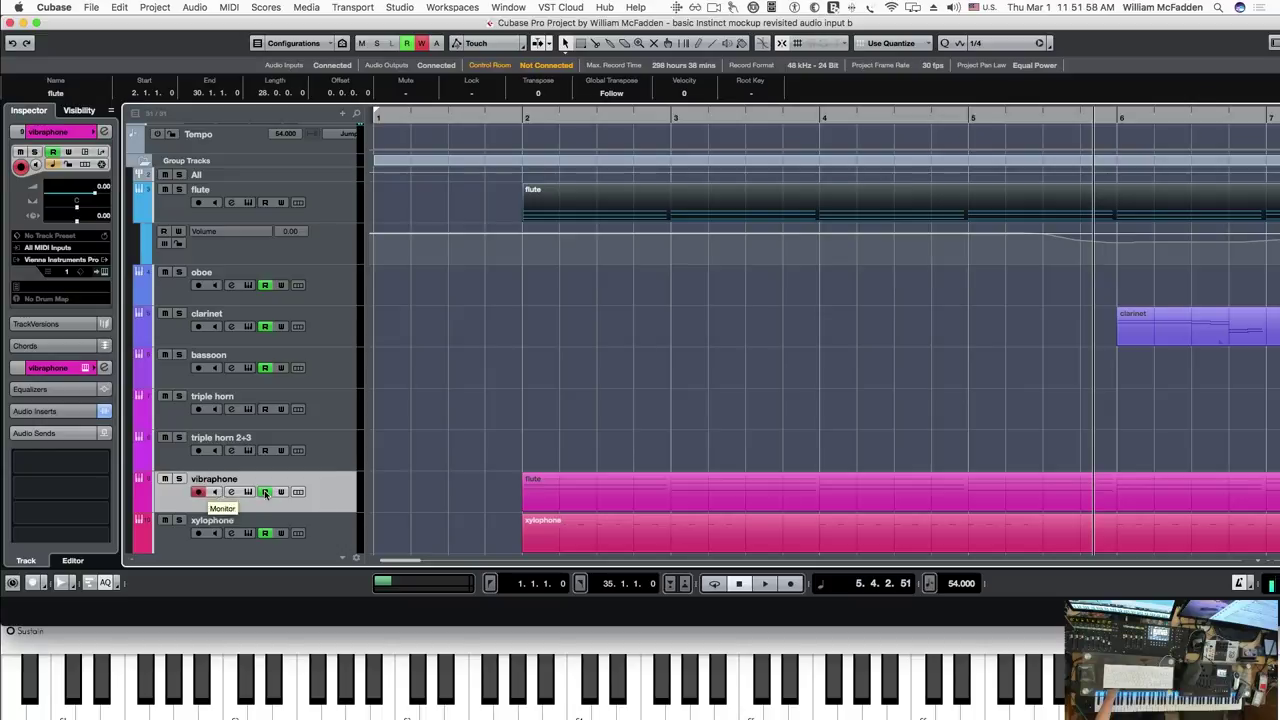
{"action": "left_click", "coordinate": [526, 121]}
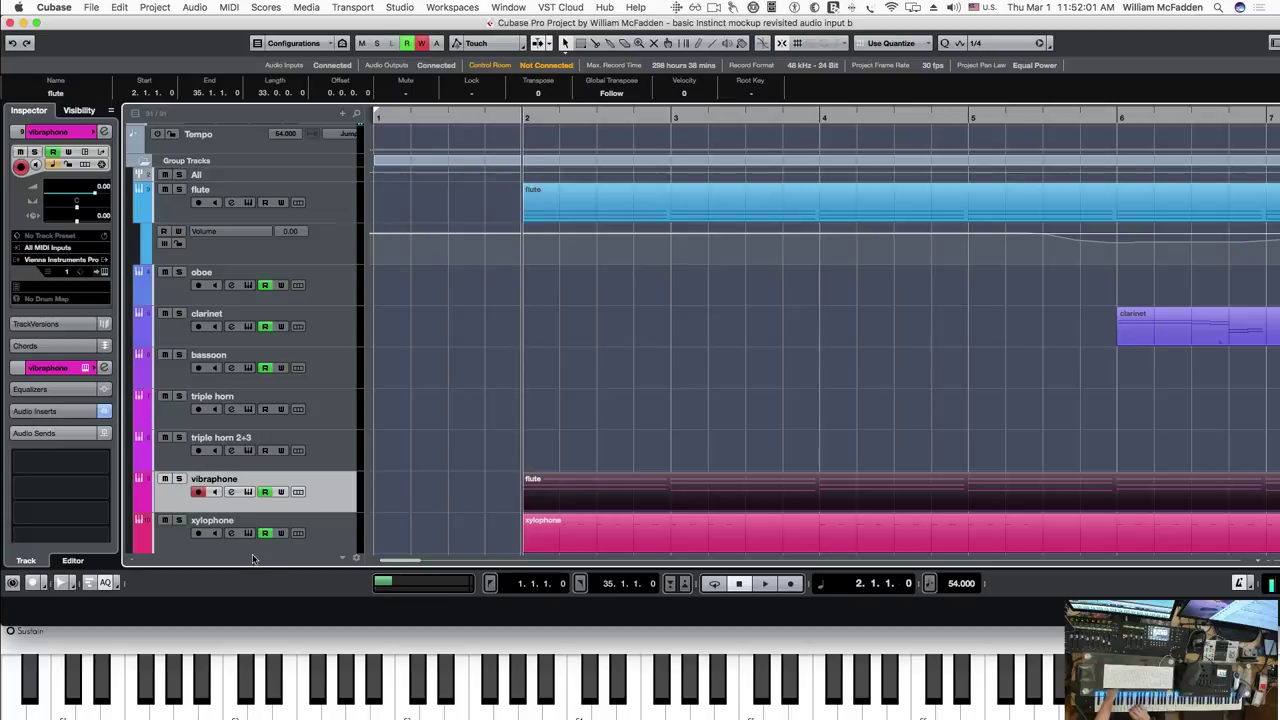
{"action": "left_click", "coordinate": [179, 480]}
{"action": "key", "text": "space"}
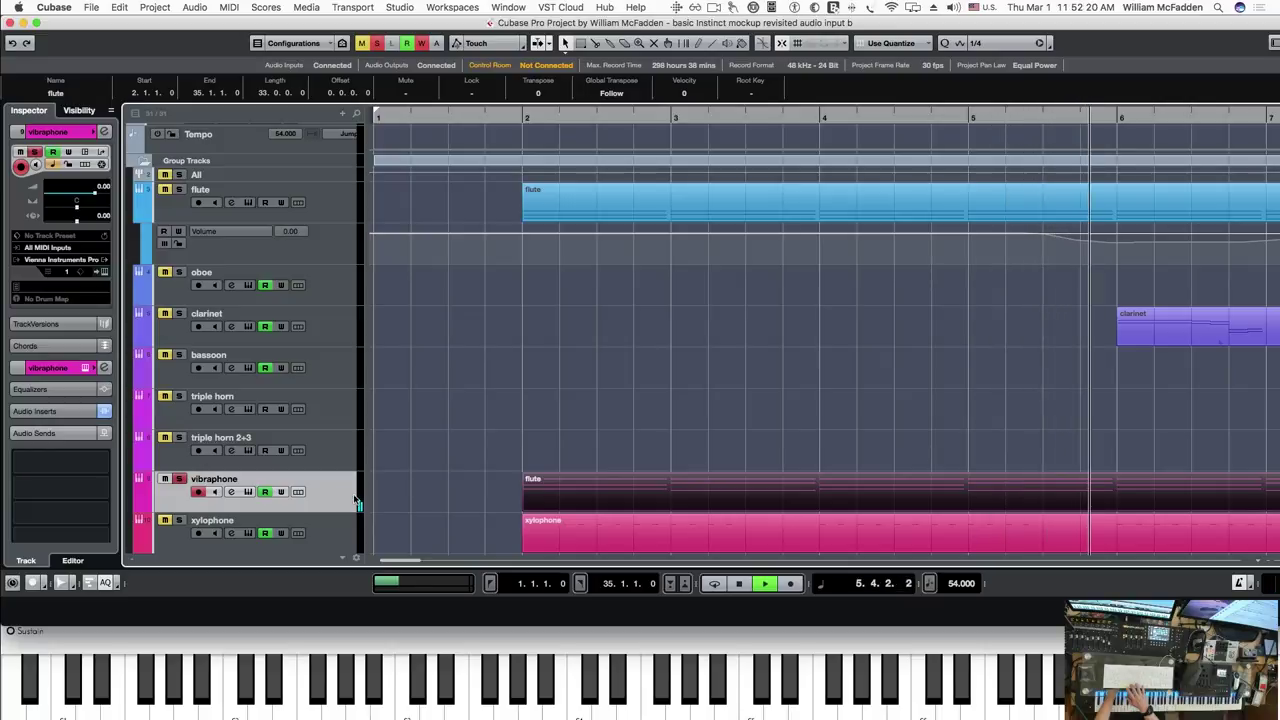
{"action": "key", "text": "space"}
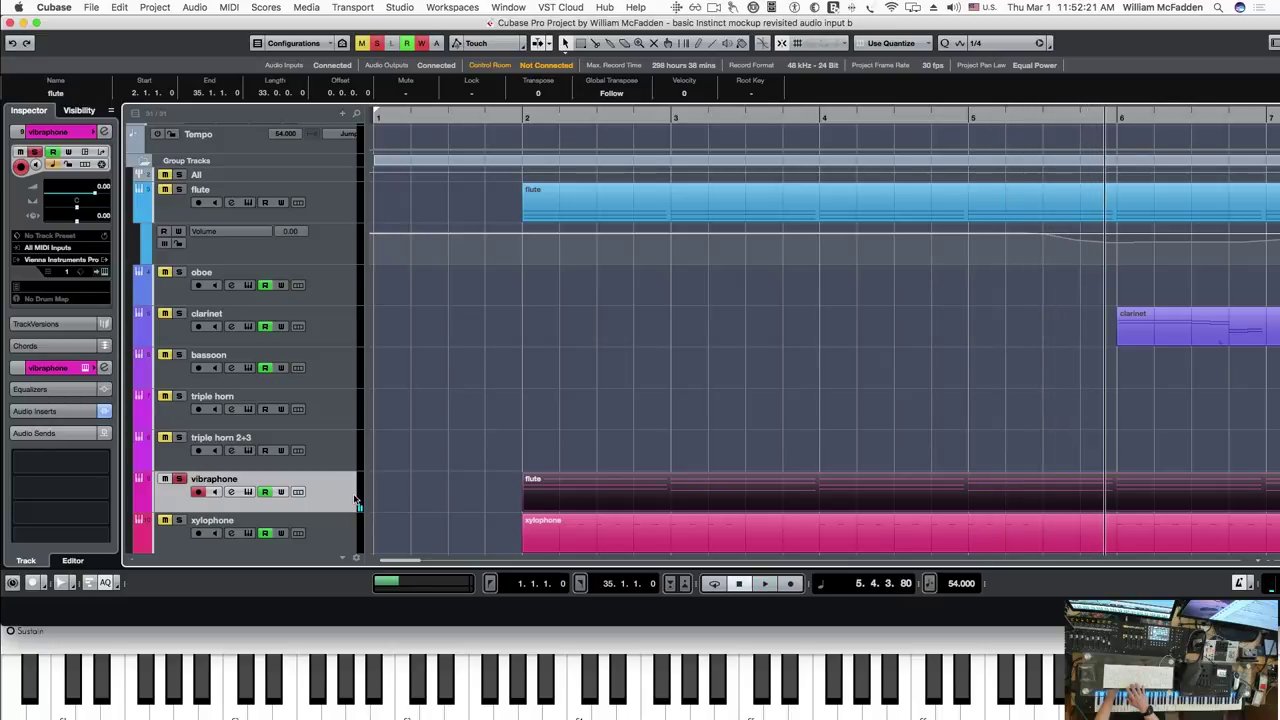
{"action": "left_click", "coordinate": [179, 480]}
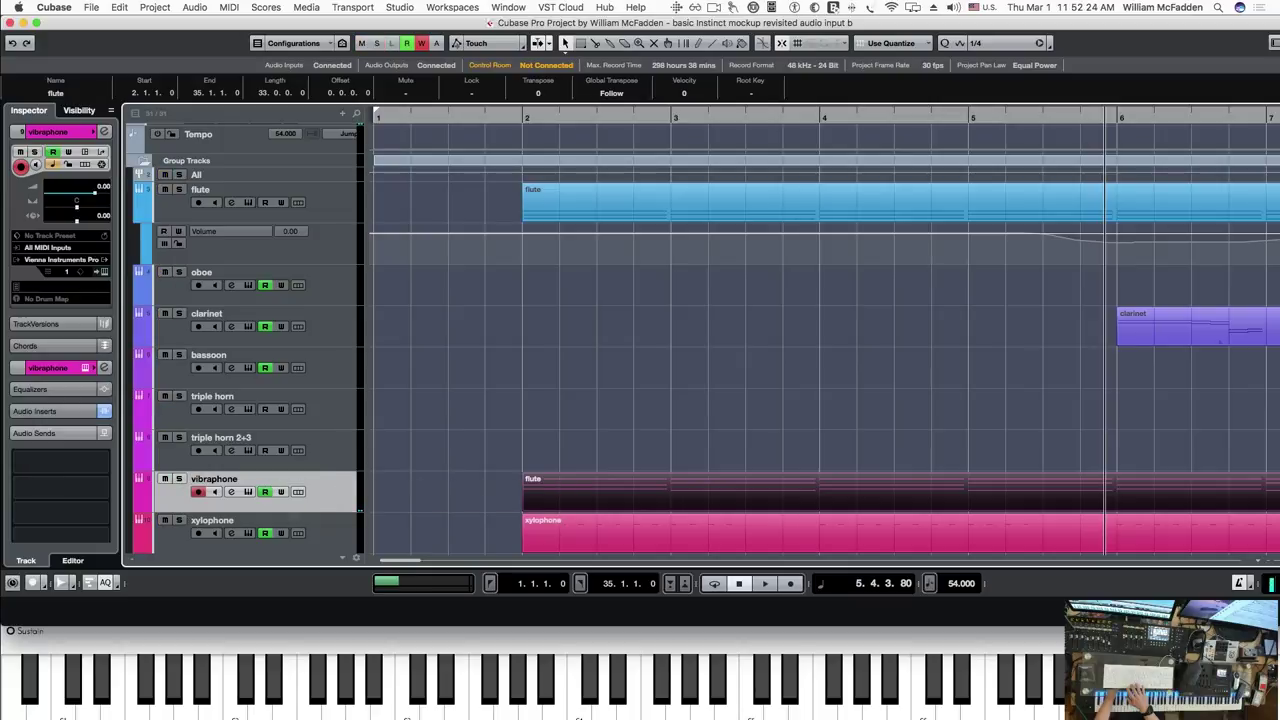
{"action": "scroll", "coordinate": [335, 533], "scroll_direction": "down", "scroll_amount": 2}
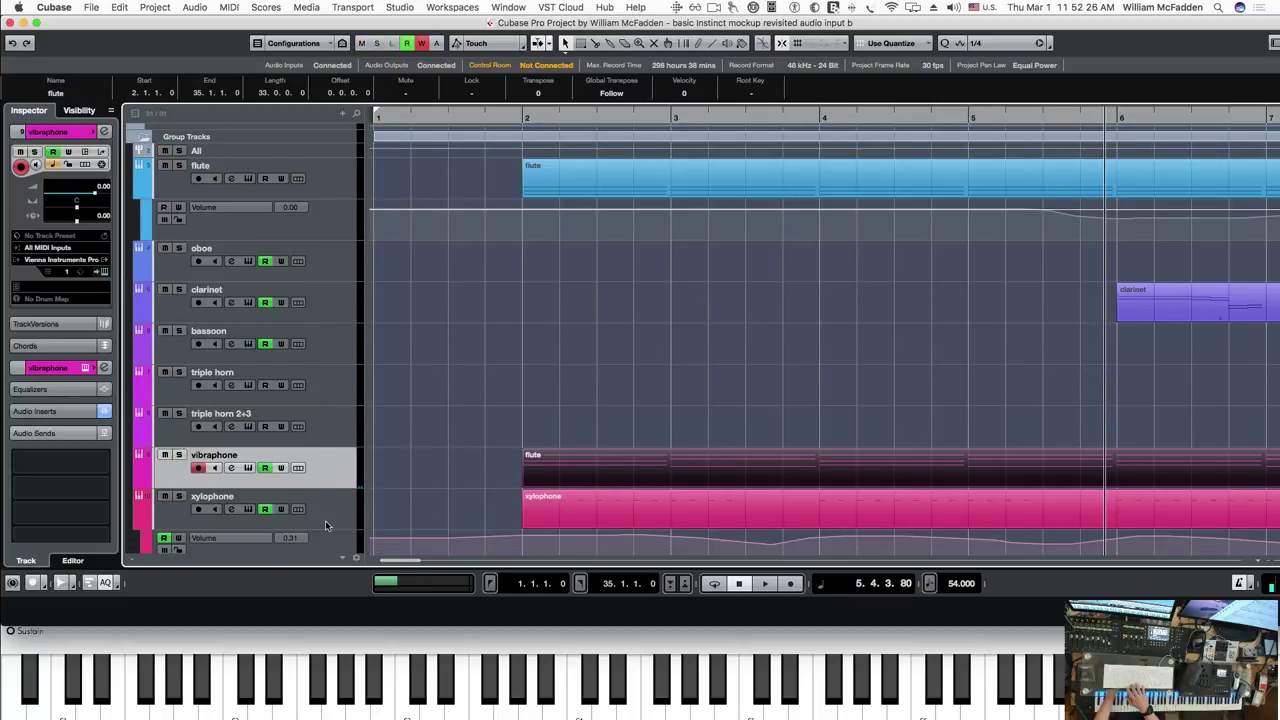
Step: Play the soloed xylophone from the project start to 5.4.3.58, then unsolo it and scroll down to harp and violins
{"action": "left_click", "coordinate": [179, 497]}
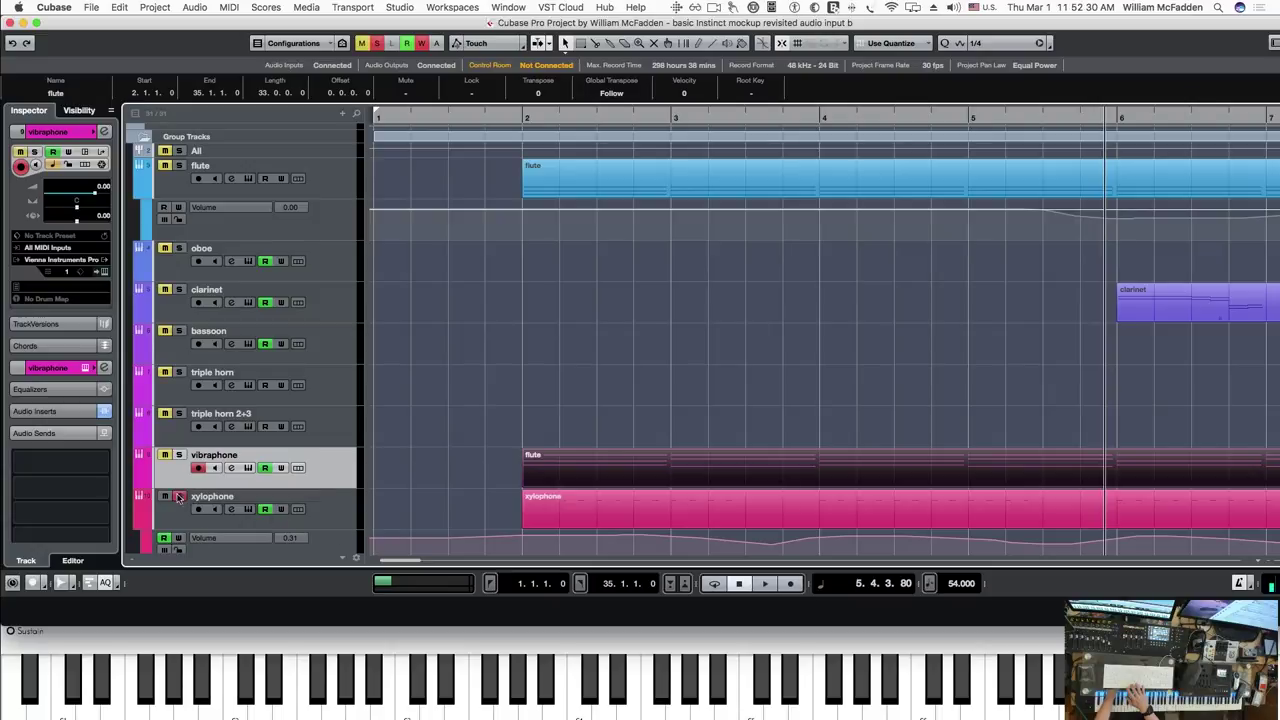
{"action": "left_click", "coordinate": [178, 496]}
{"action": "left_click", "coordinate": [575, 515]}
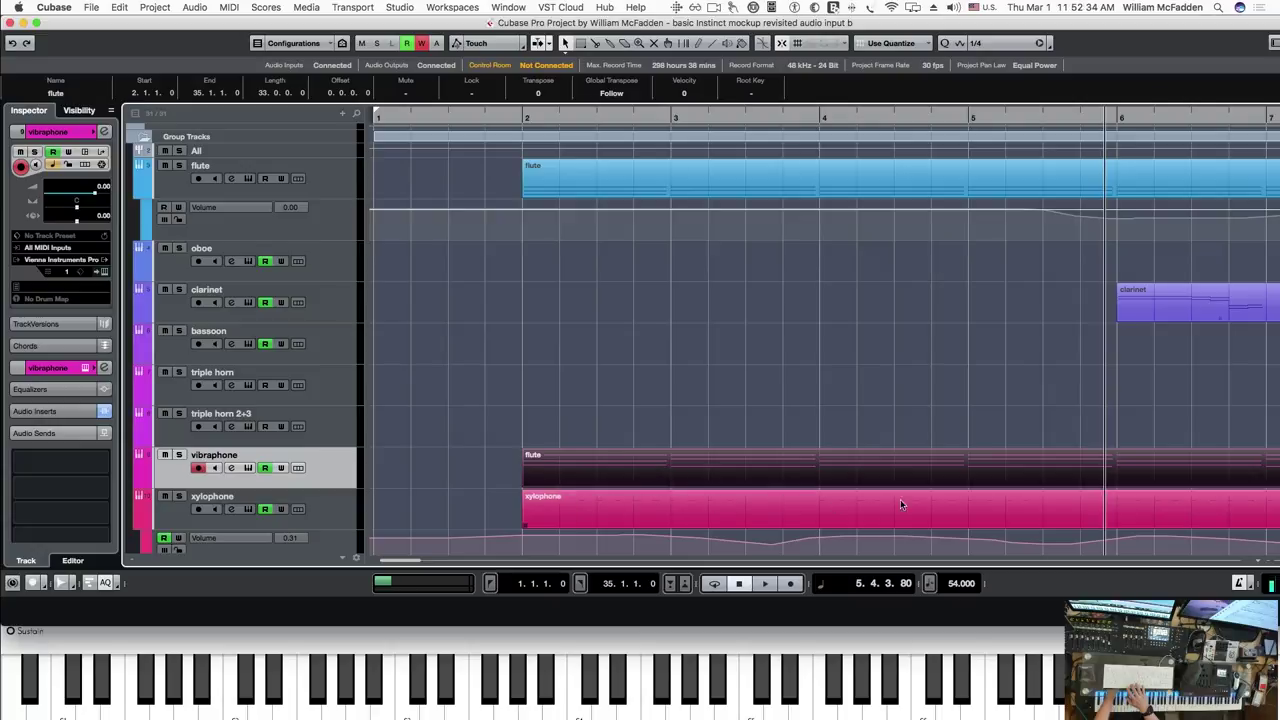
{"action": "left_click", "coordinate": [363, 532]}
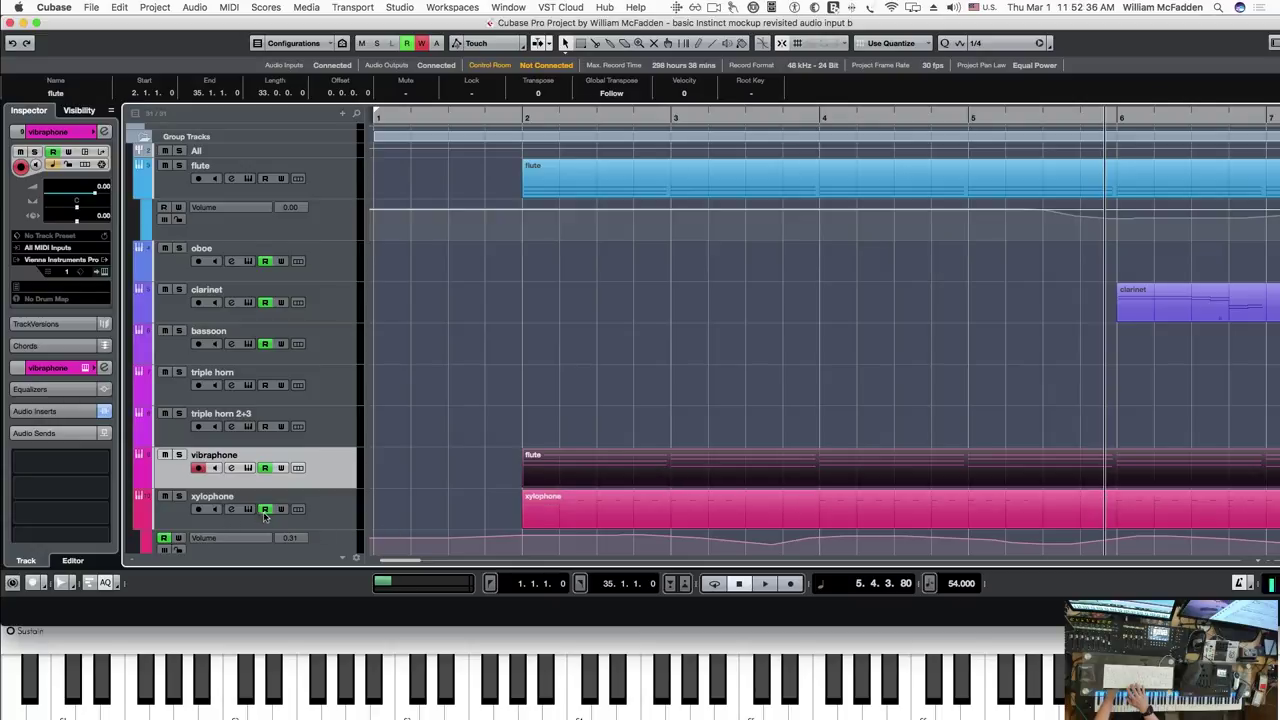
{"action": "left_click", "coordinate": [178, 497]}
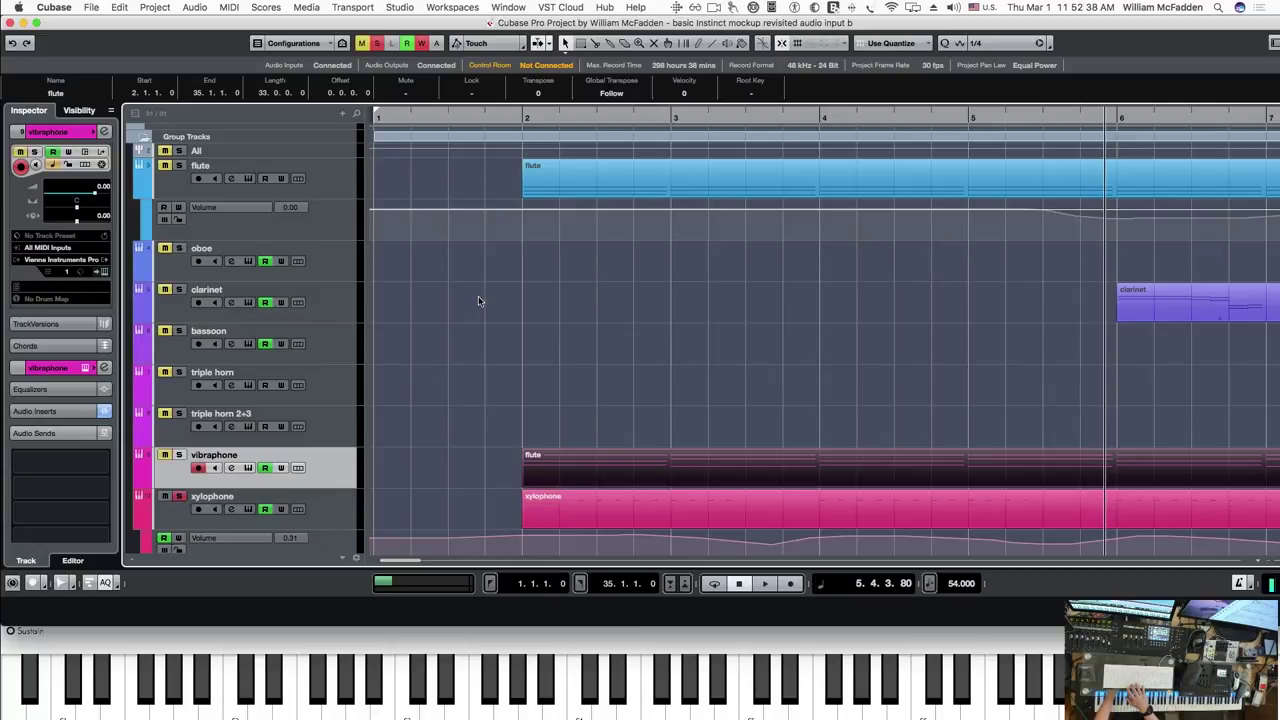
{"action": "key", "text": "Home"}
{"action": "key", "text": "space"}
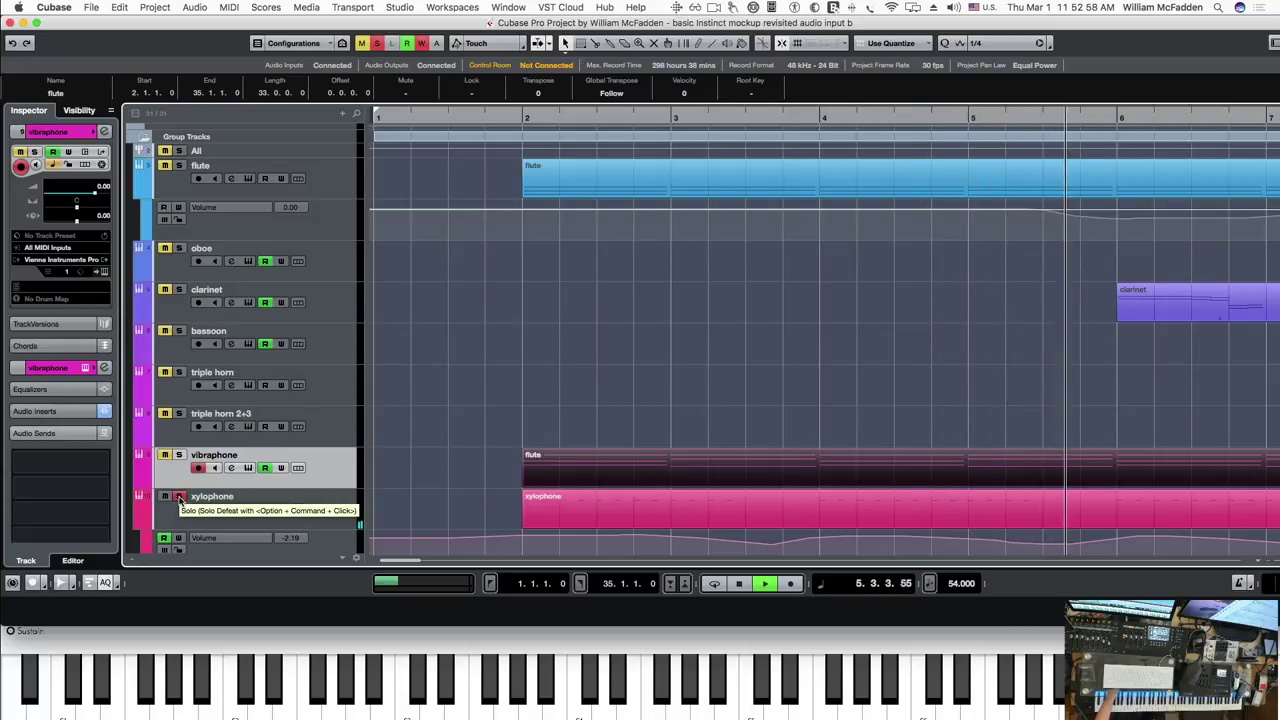
{"action": "left_click", "coordinate": [180, 497]}
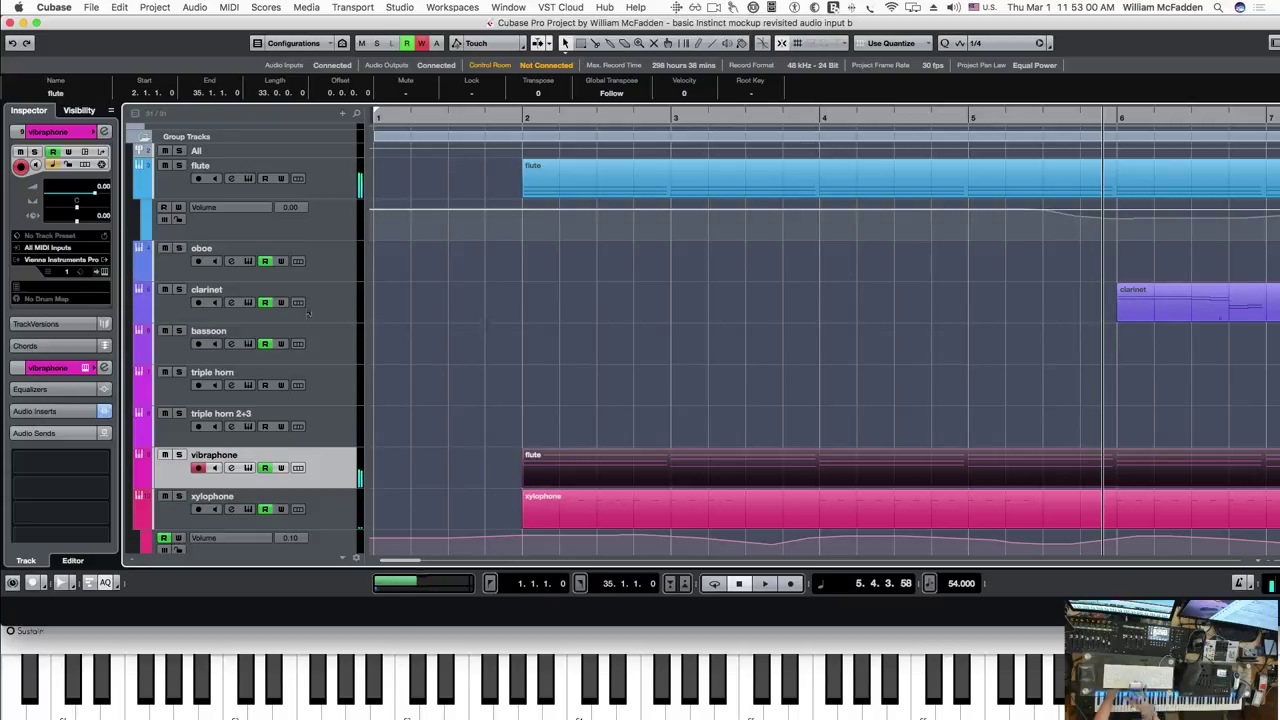
{"action": "scroll", "coordinate": [310, 316], "scroll_direction": "down", "scroll_amount": 8}
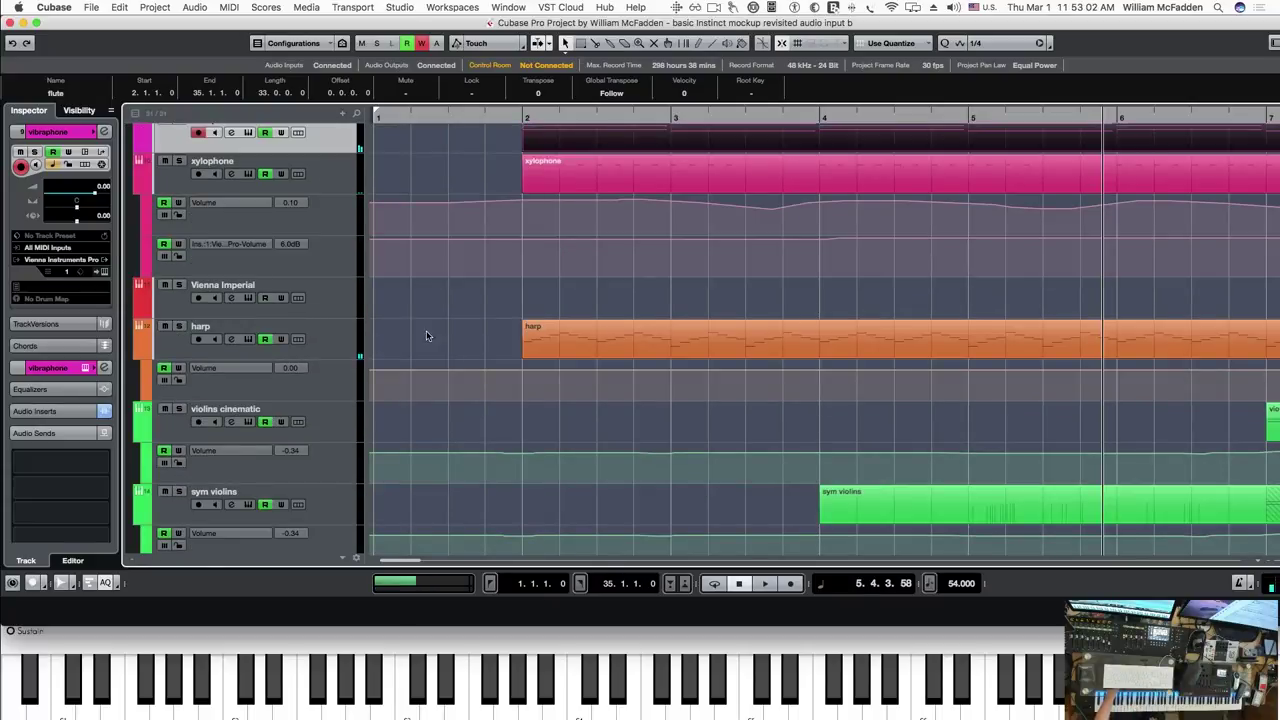
Step: Enable Cycle and audition the soloed harp from bar 2, stopping at 6.3.1.112 and unsoloing
{"action": "key", "text": "slash"}
{"action": "left_click", "coordinate": [520, 116]}
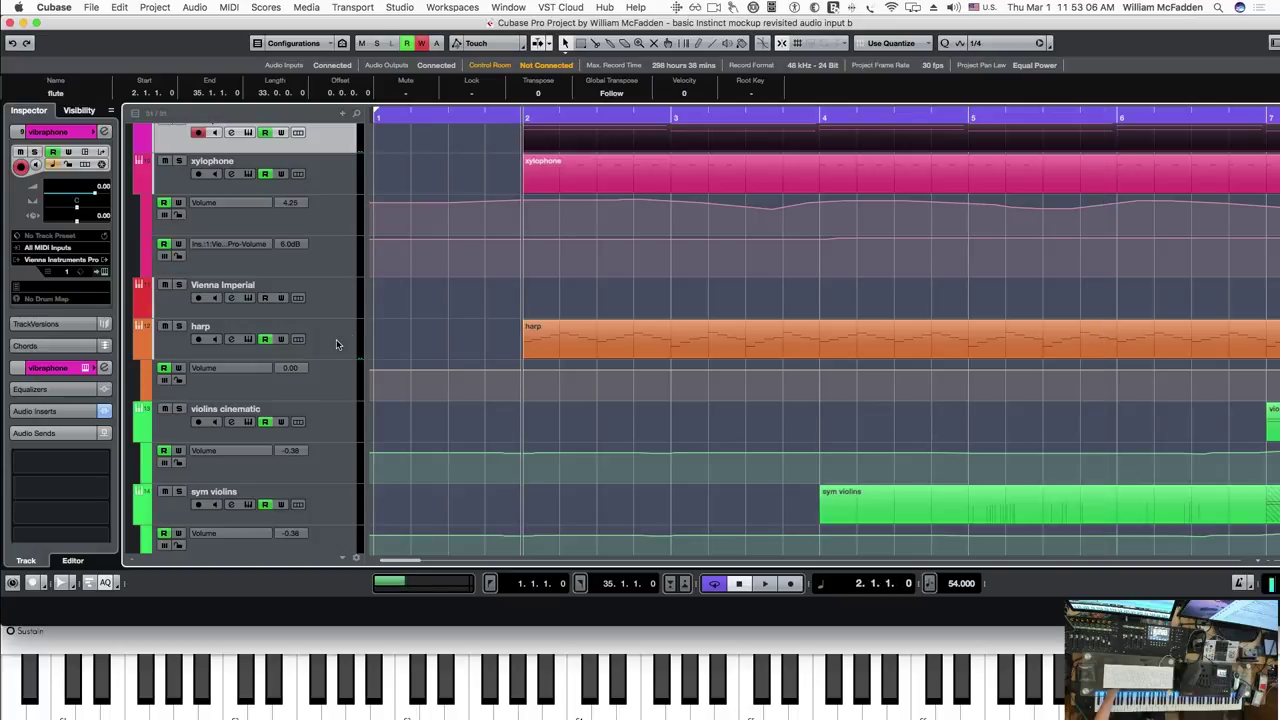
{"action": "left_click", "coordinate": [178, 326]}
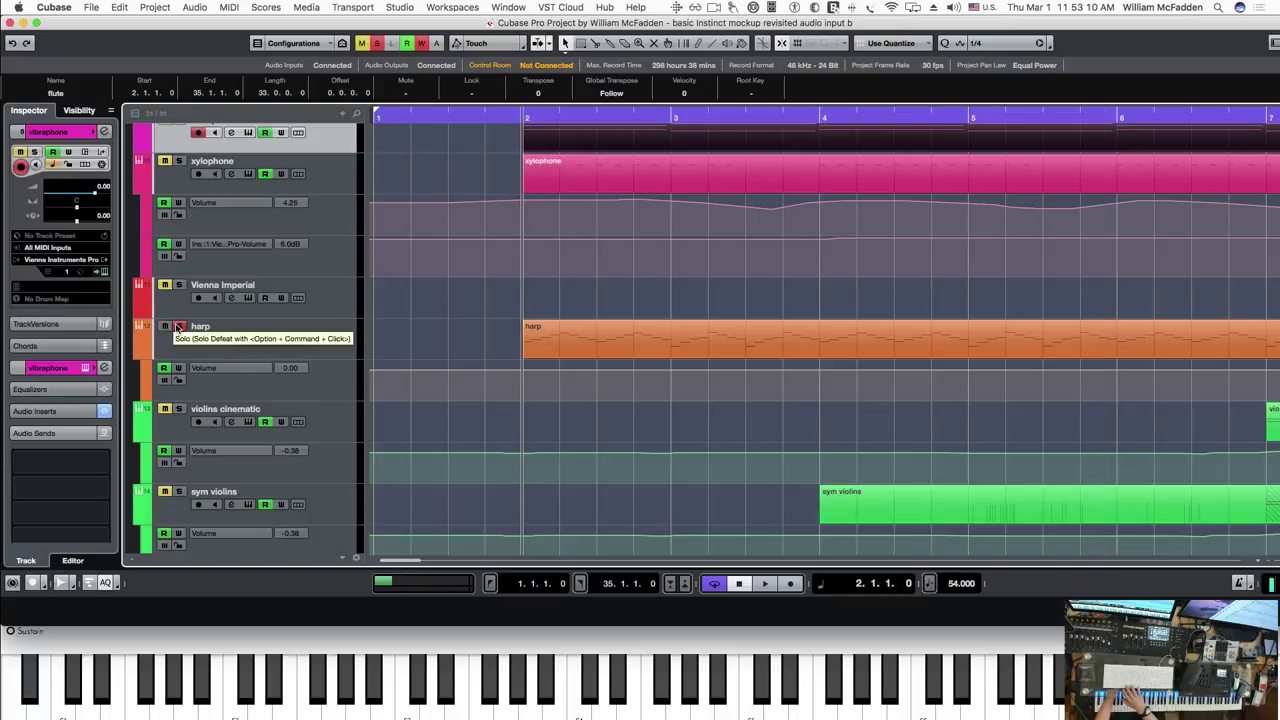
{"action": "left_click", "coordinate": [178, 326]}
{"action": "left_click", "coordinate": [535, 338]}
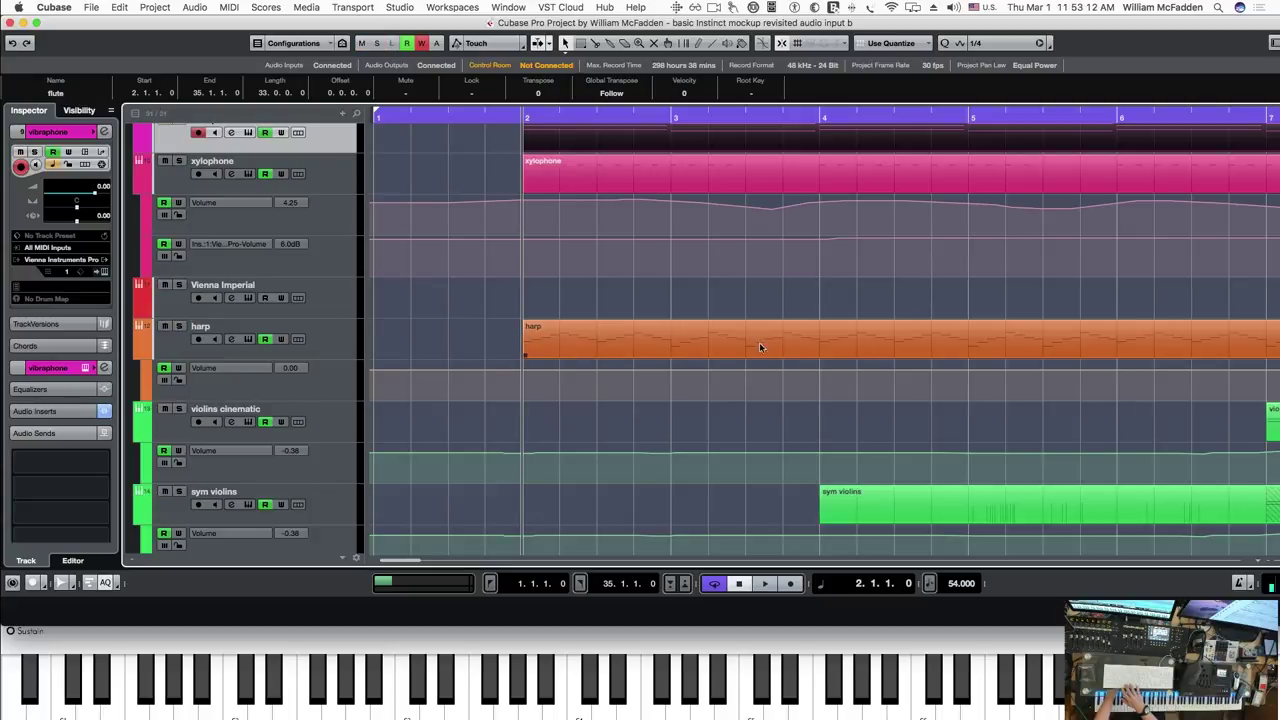
{"action": "left_click", "coordinate": [453, 354]}
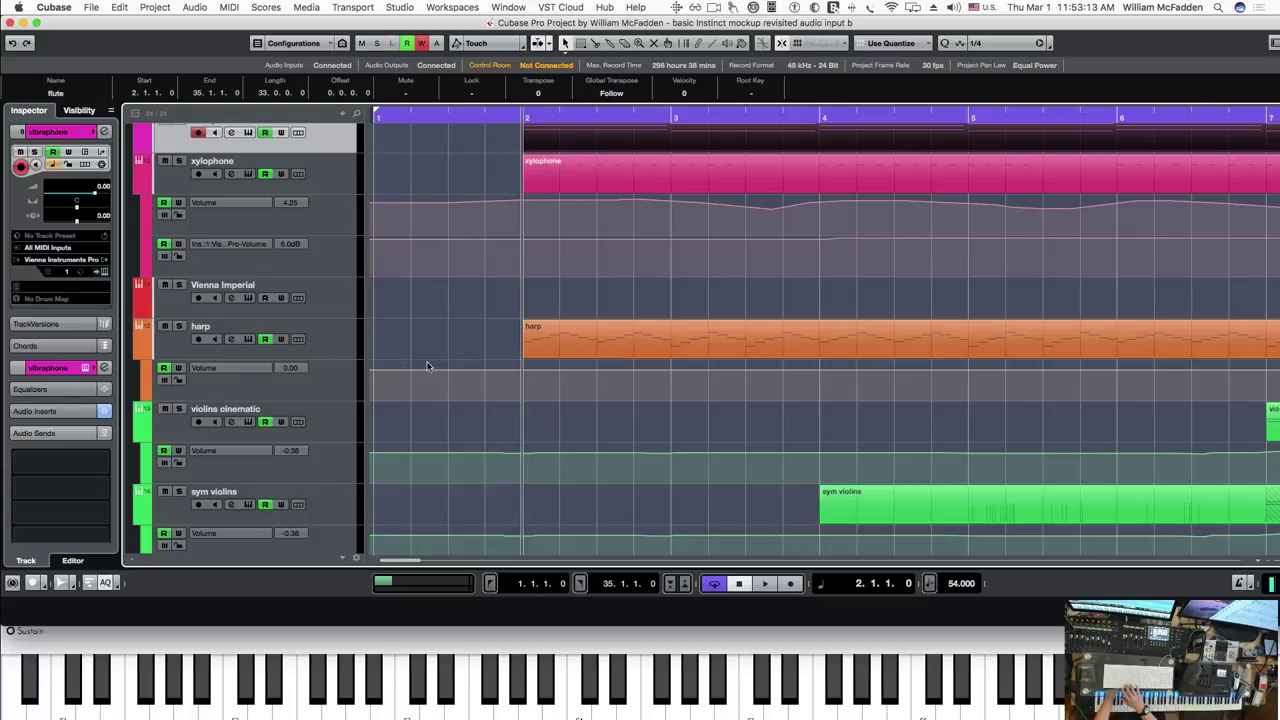
{"action": "left_click", "coordinate": [178, 326]}
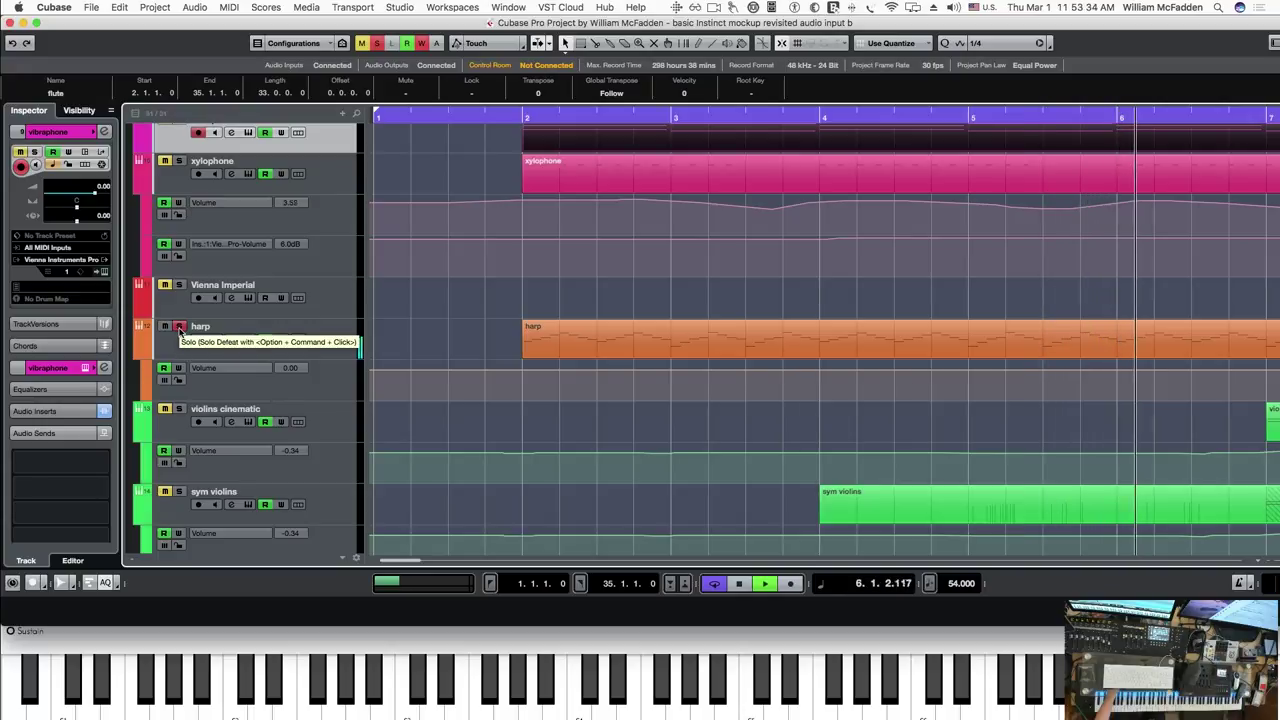
{"action": "key", "text": "space"}
{"action": "left_click", "coordinate": [180, 327]}
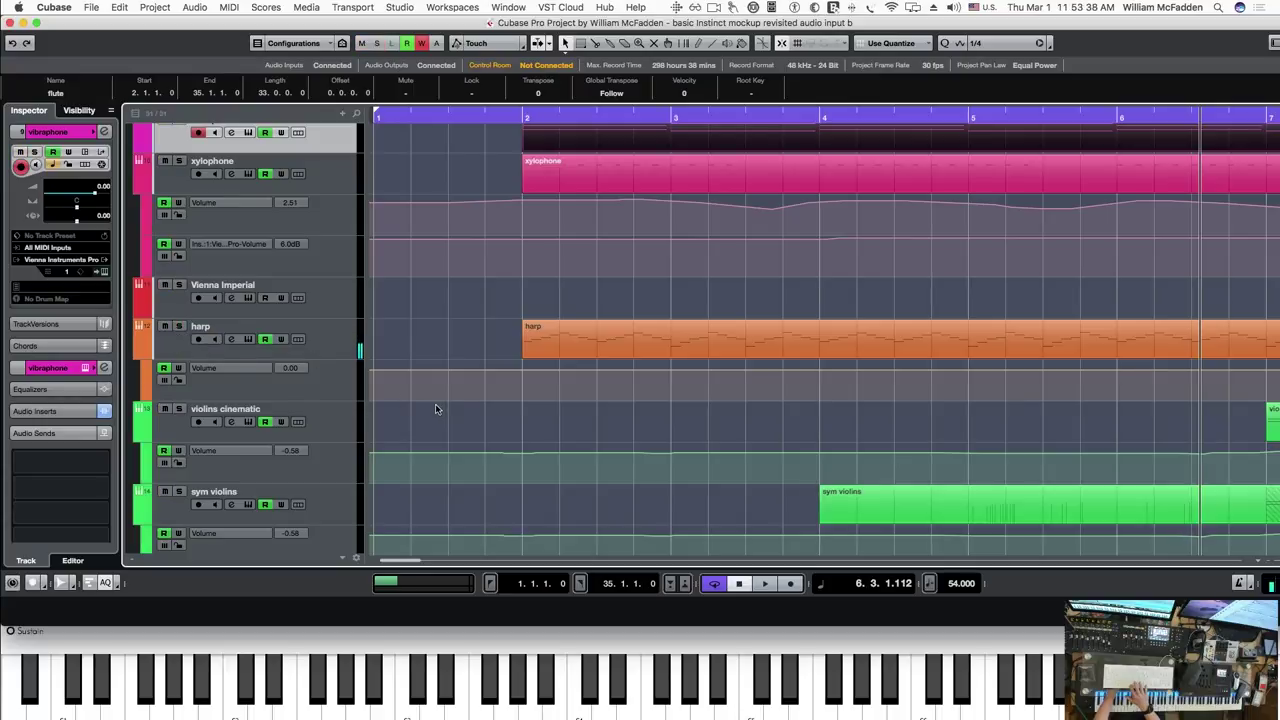
Step: Scroll to cello and bass, check the opening bars in the score, and return to Cubase
{"action": "scroll", "coordinate": [435, 408], "scroll_direction": "down", "scroll_amount": 3}
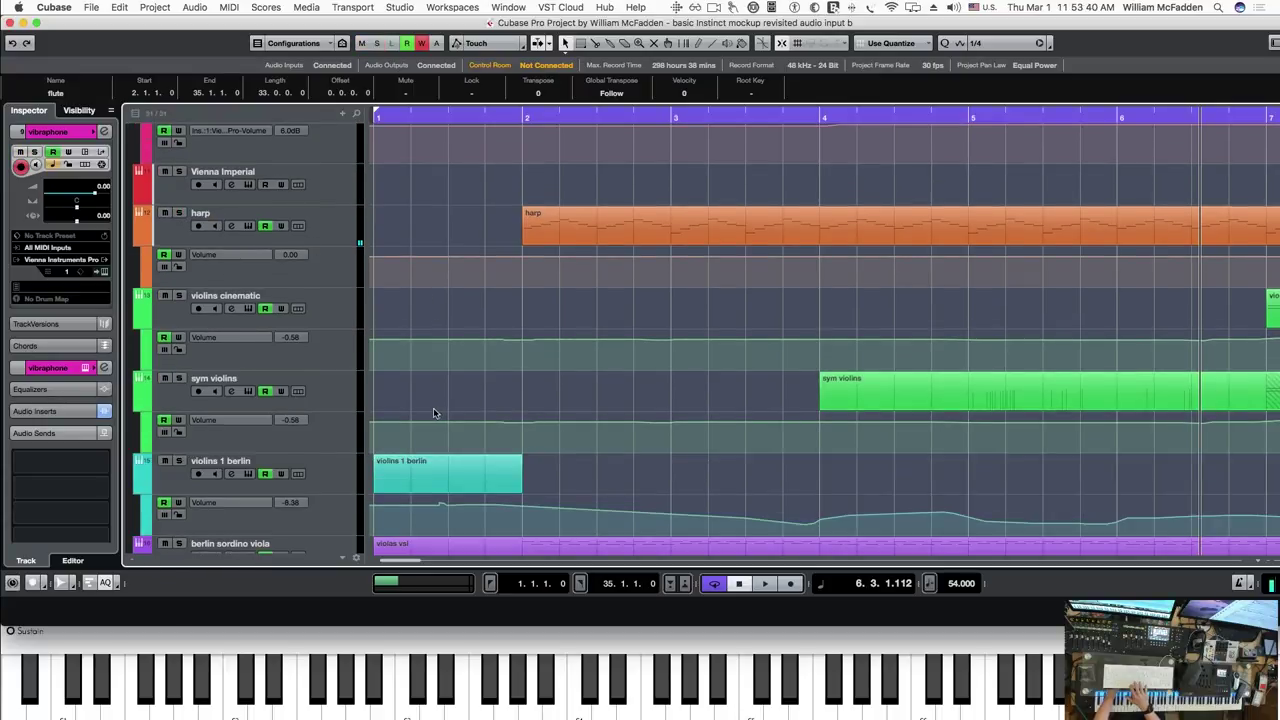
{"action": "scroll", "coordinate": [434, 413], "scroll_direction": "down", "scroll_amount": 1}
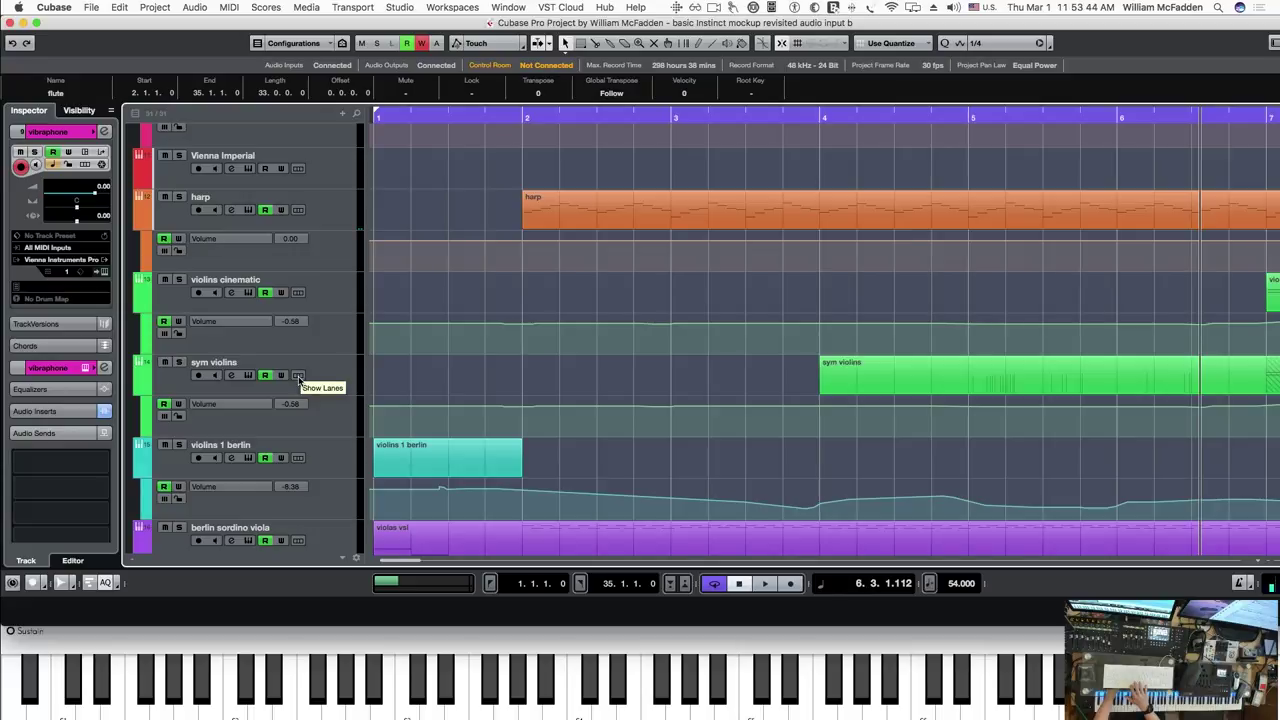
{"action": "left_click", "coordinate": [520, 119]}
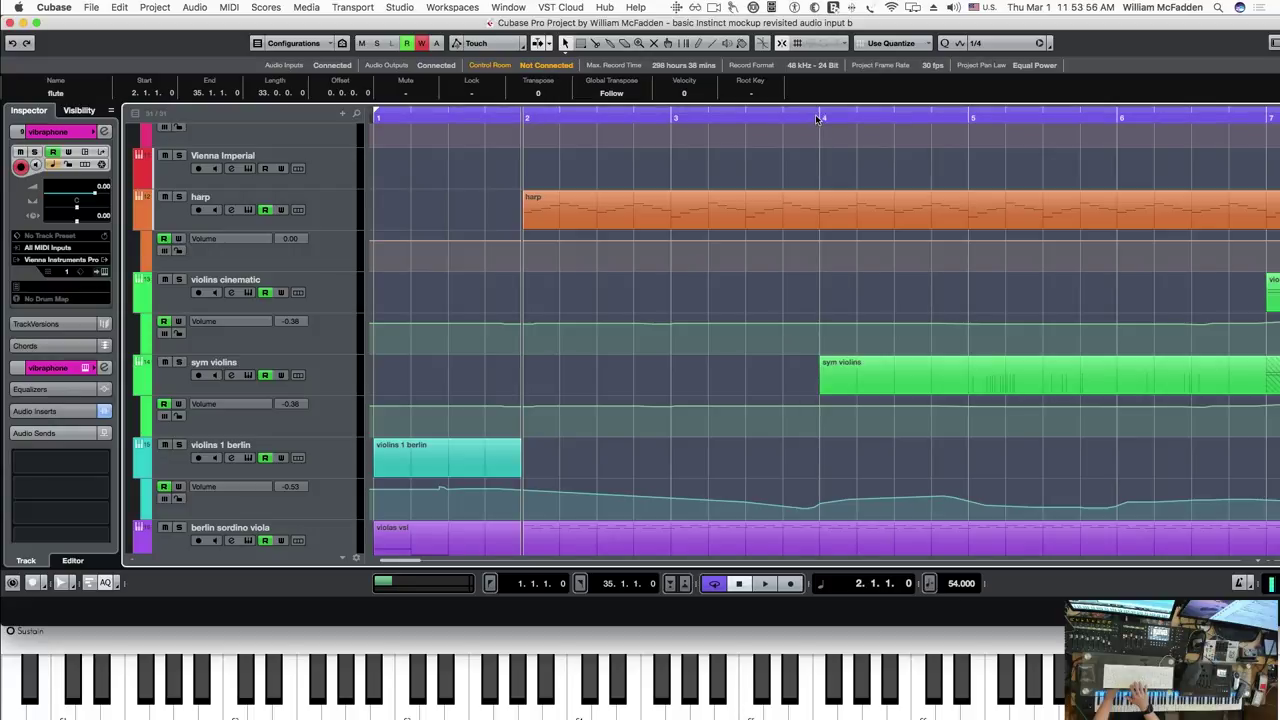
{"action": "left_click", "coordinate": [817, 119]}
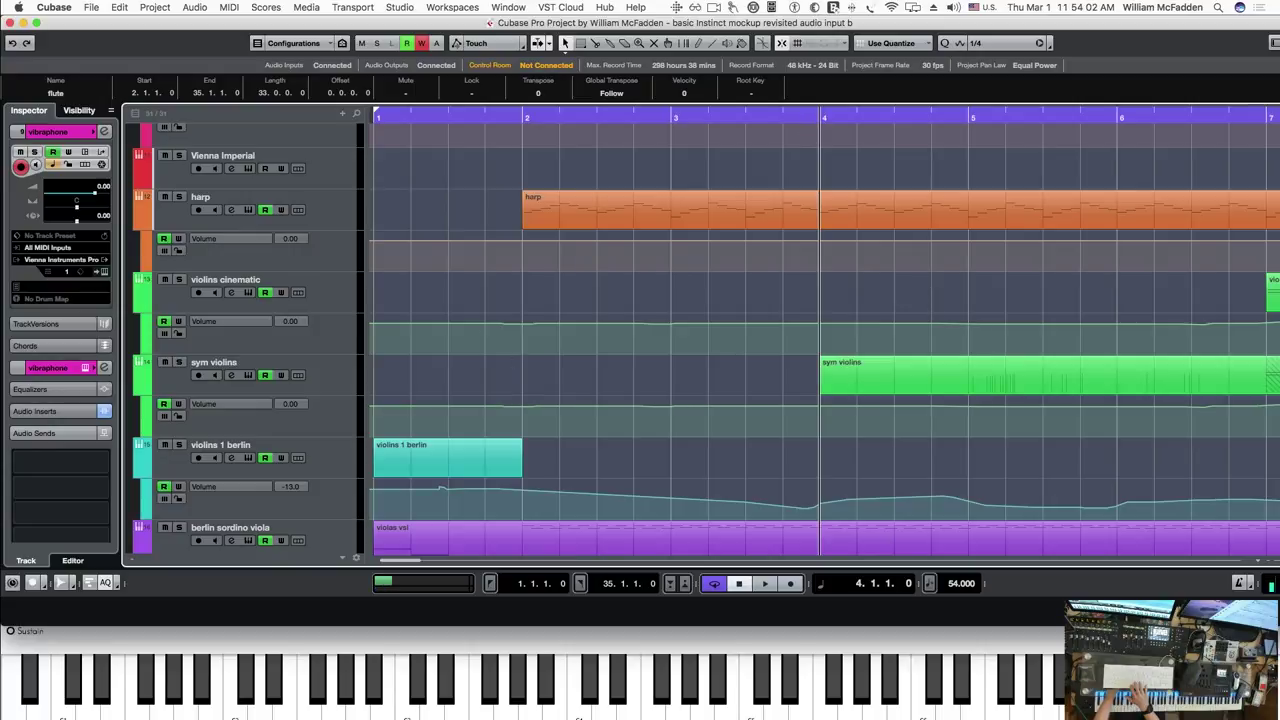
{"action": "key", "text": "super+Tab"}
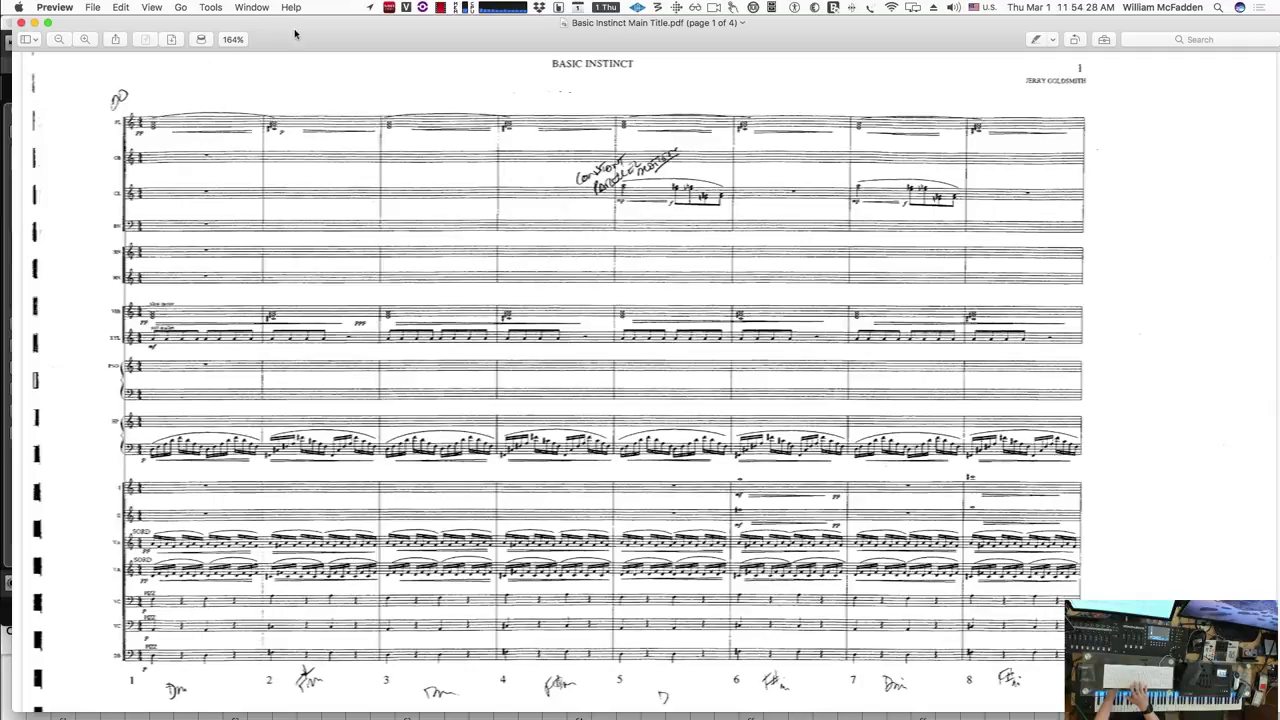
{"action": "left_click_drag", "start_coordinate": [309, 37], "coordinate": [1279, 30]}
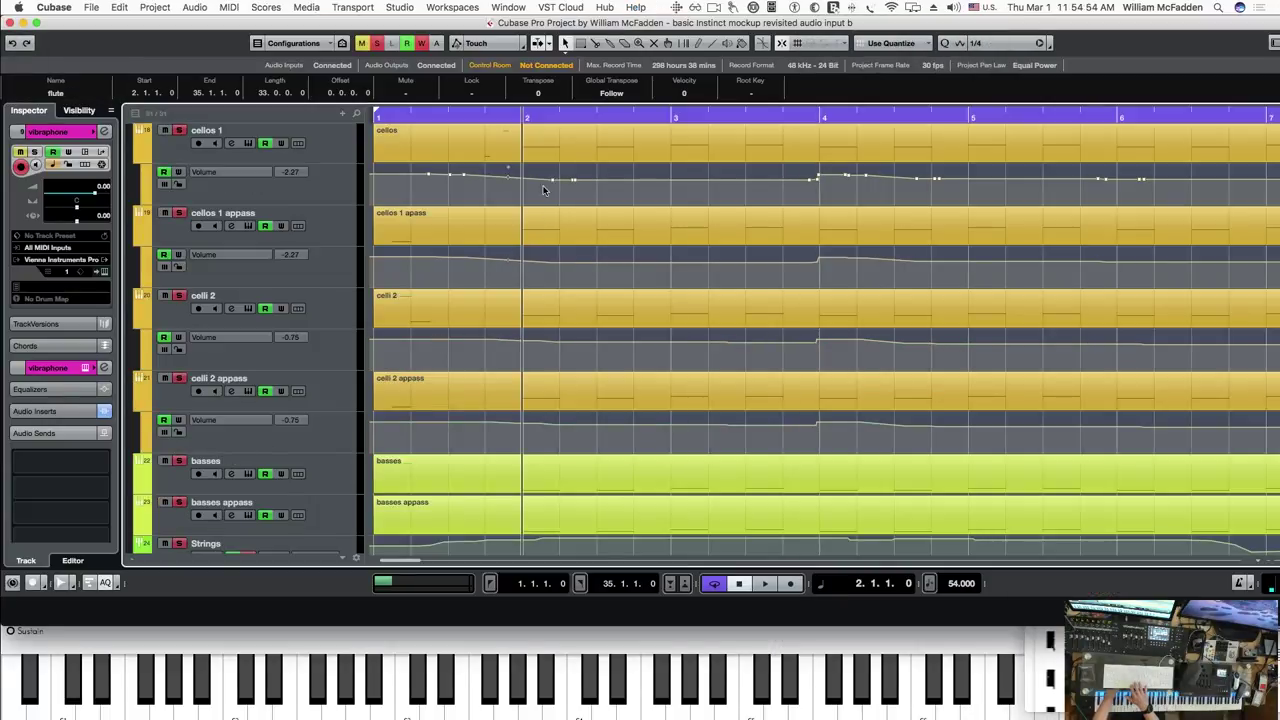
Step: Play the mockup with Audio 01 soloed, with the Preview score spread across the screen
{"action": "key", "text": "space"}
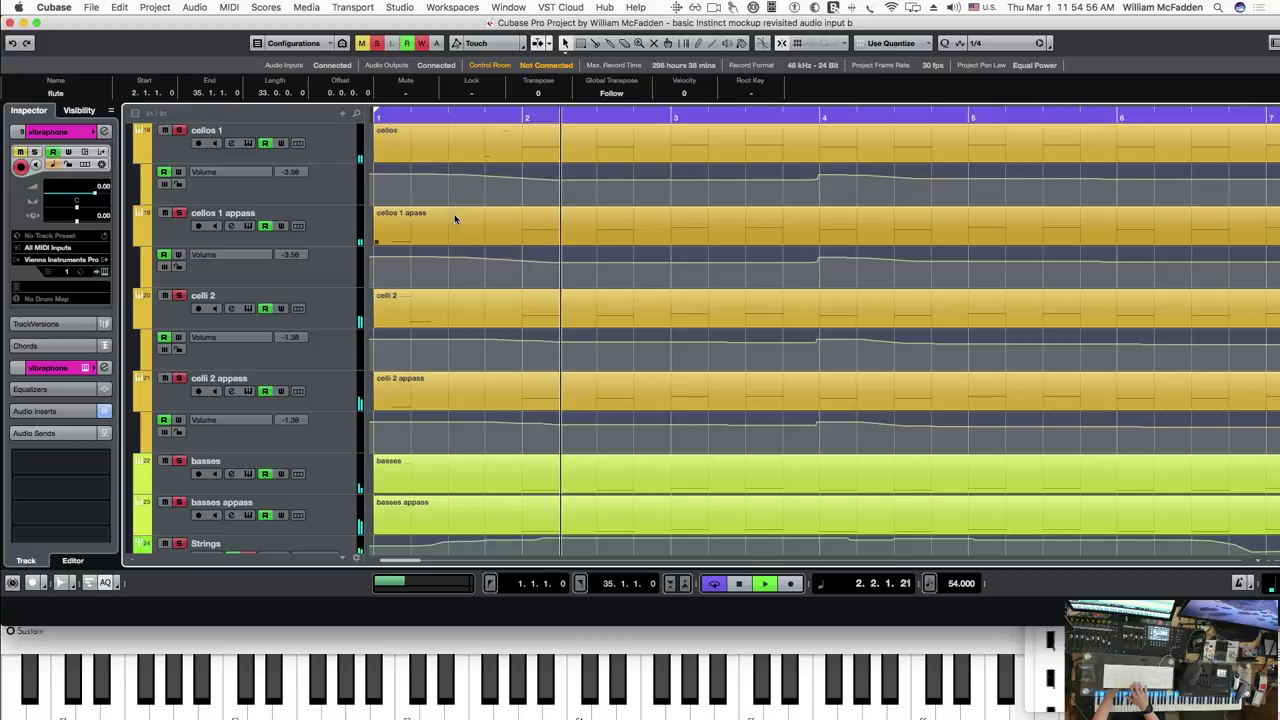
{"action": "scroll", "coordinate": [343, 240], "scroll_direction": "up", "scroll_amount": 10}
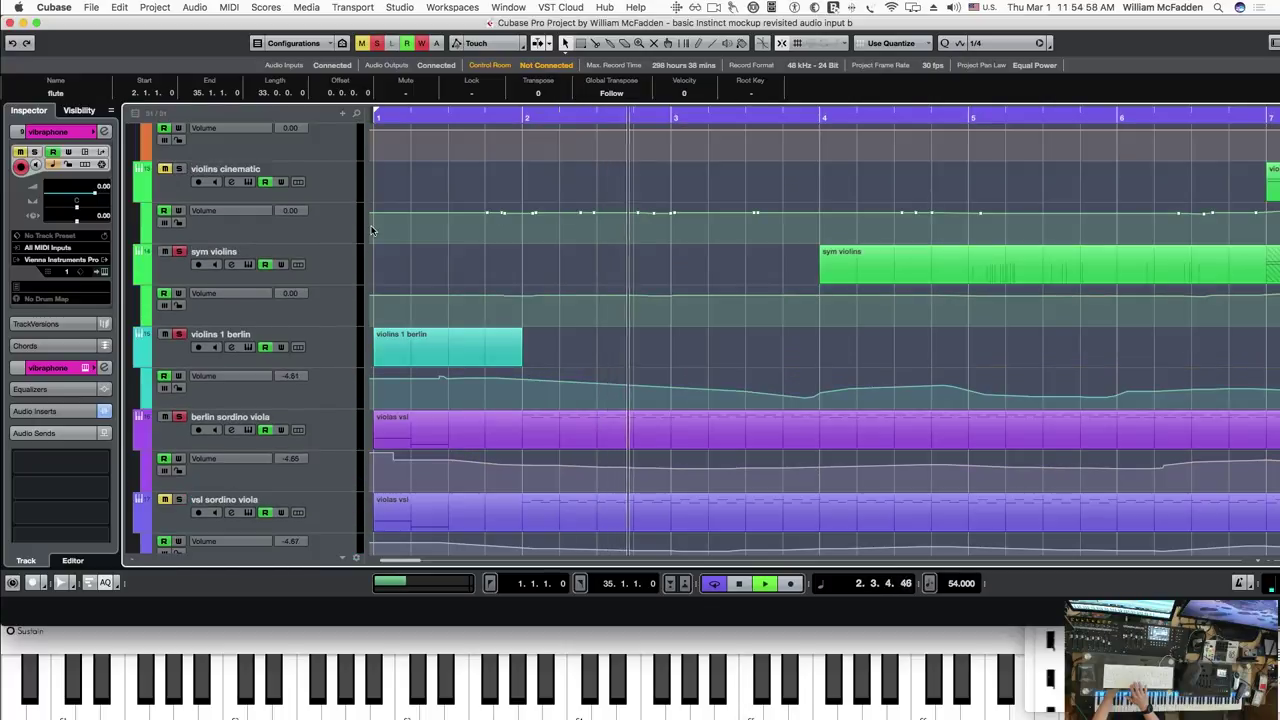
{"action": "scroll", "coordinate": [530, 228], "scroll_direction": "down", "scroll_amount": 5}
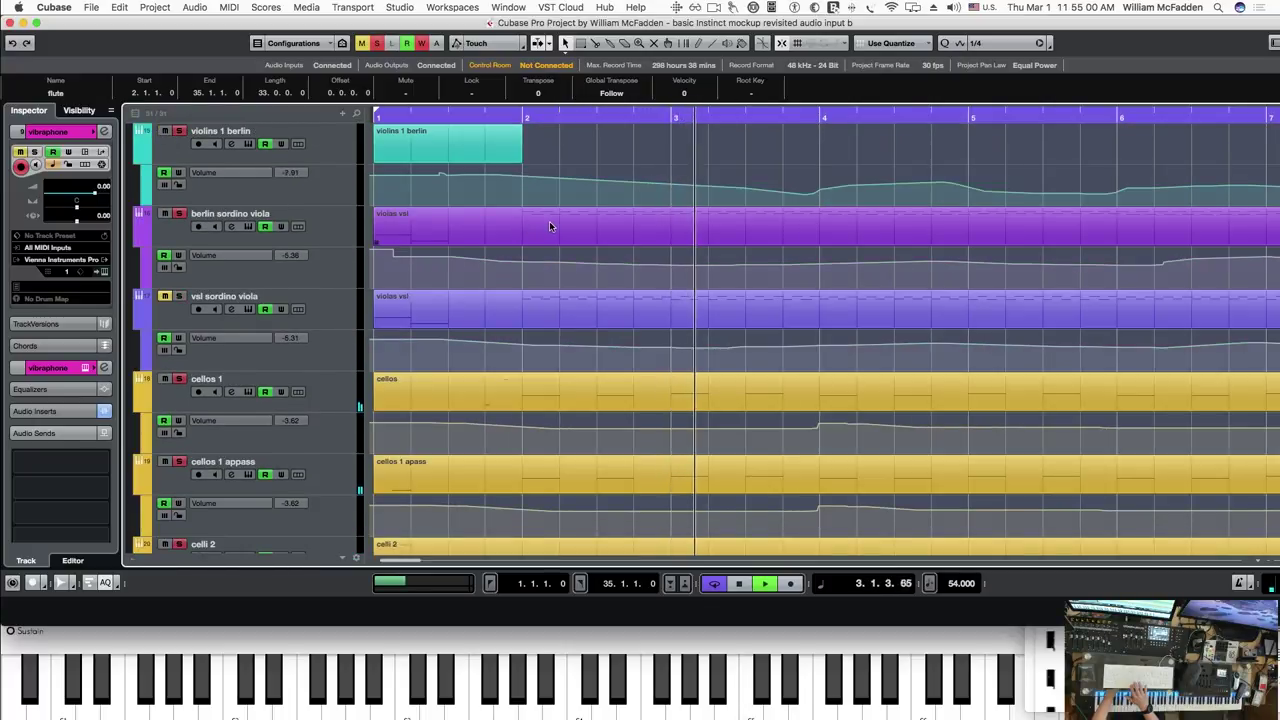
{"action": "scroll", "coordinate": [549, 227], "scroll_direction": "down", "scroll_amount": 3}
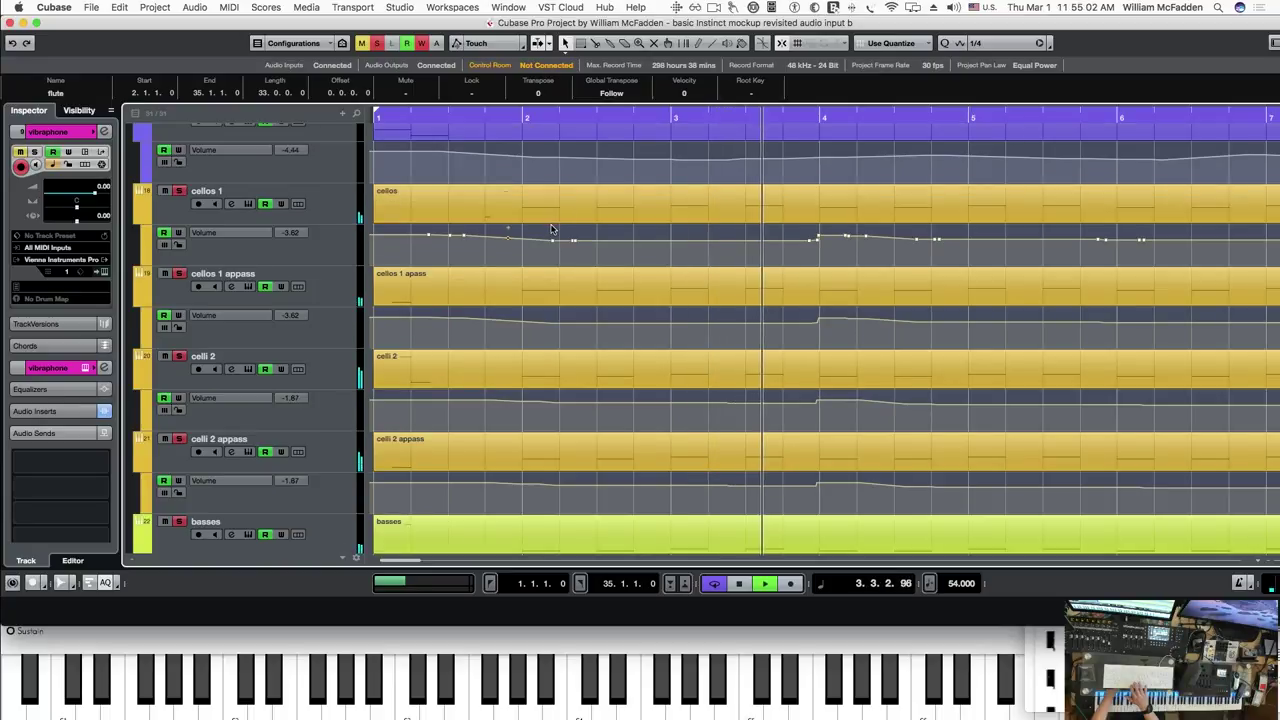
{"action": "scroll", "coordinate": [546, 229], "scroll_direction": "up", "scroll_amount": 6}
{"action": "scroll", "coordinate": [546, 229], "scroll_direction": "up", "scroll_amount": 1}
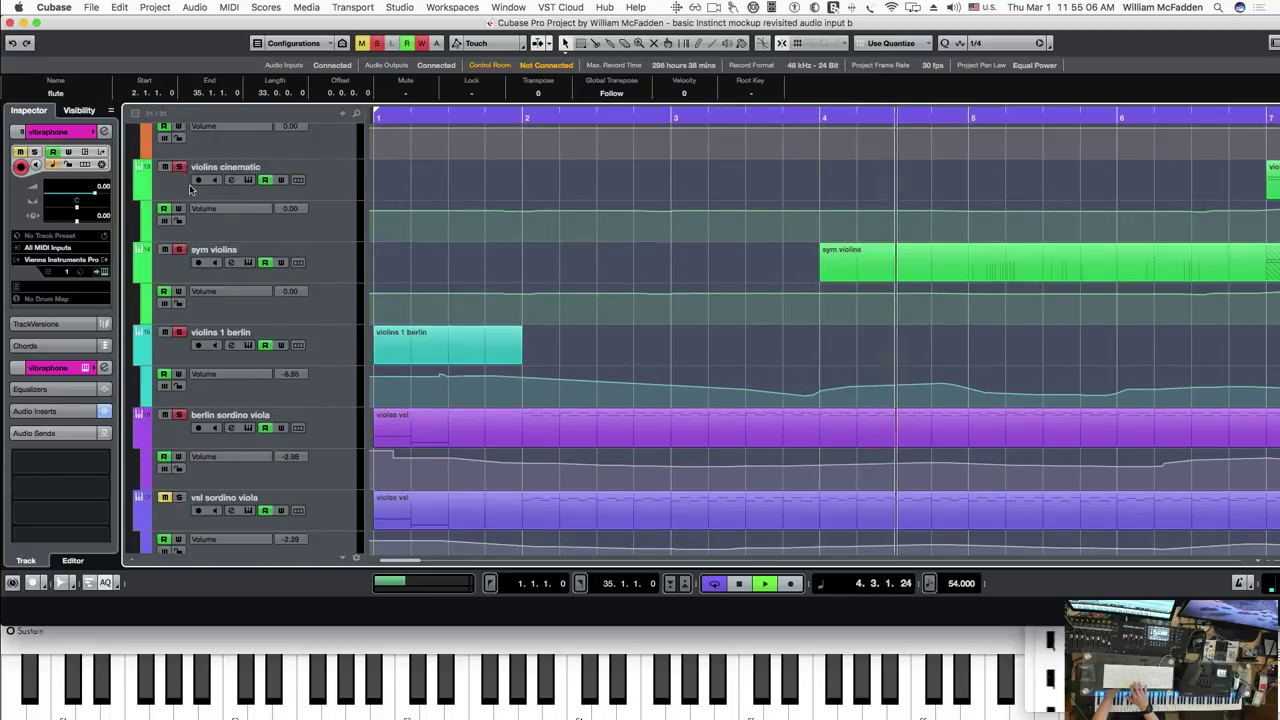
{"action": "scroll", "coordinate": [290, 240], "scroll_direction": "up", "scroll_amount": 4}
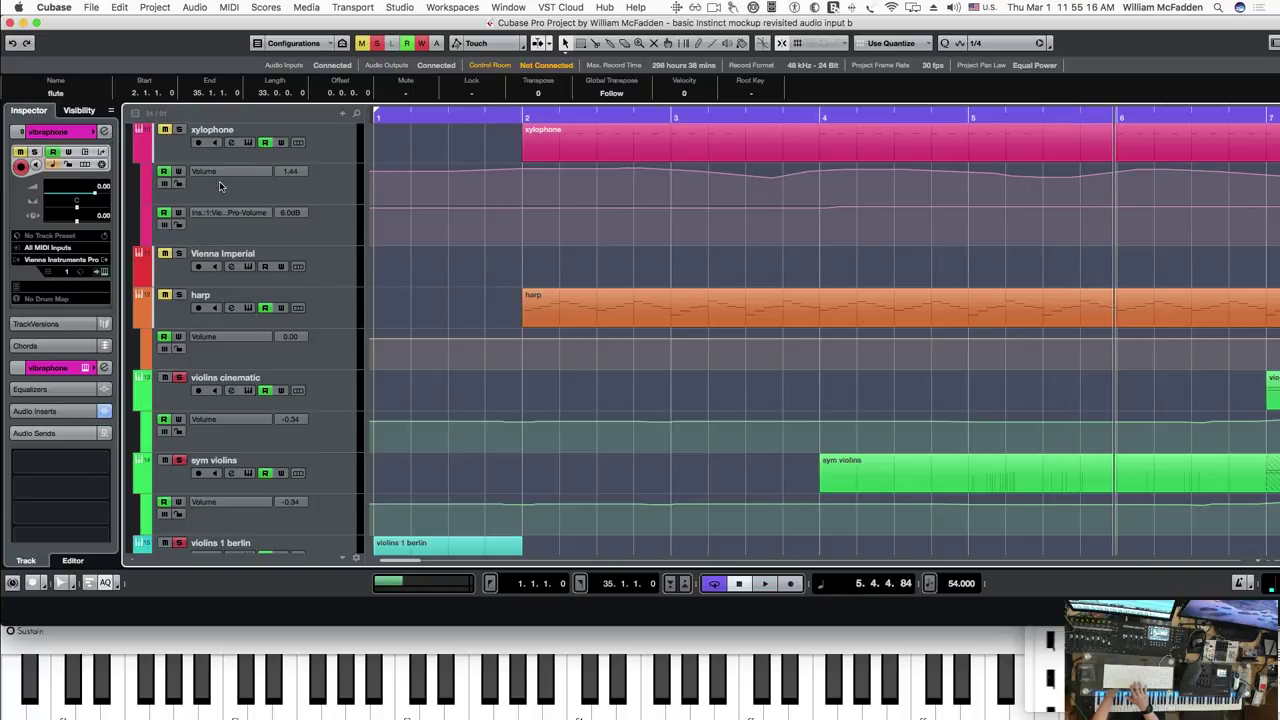
{"action": "scroll", "coordinate": [220, 220], "scroll_direction": "up", "scroll_amount": 10}
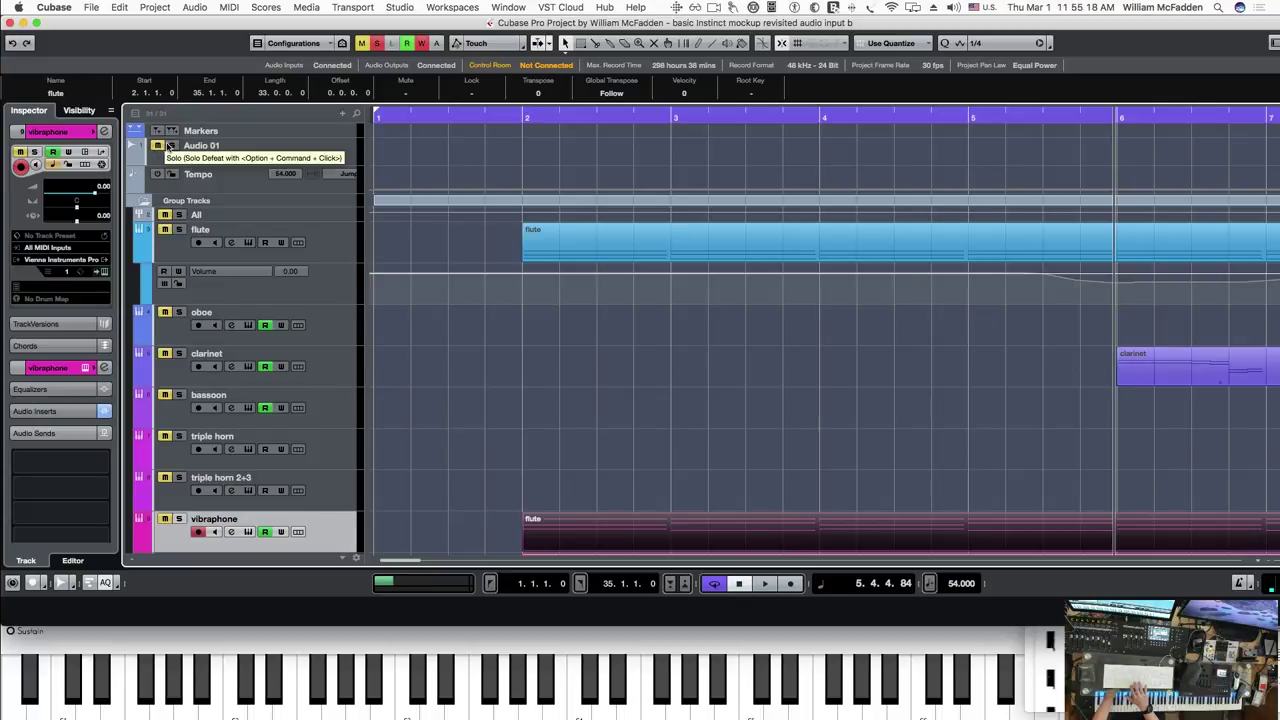
{"action": "left_click", "coordinate": [171, 145]}
{"action": "scroll", "coordinate": [543, 293], "scroll_direction": "down", "scroll_amount": 15}
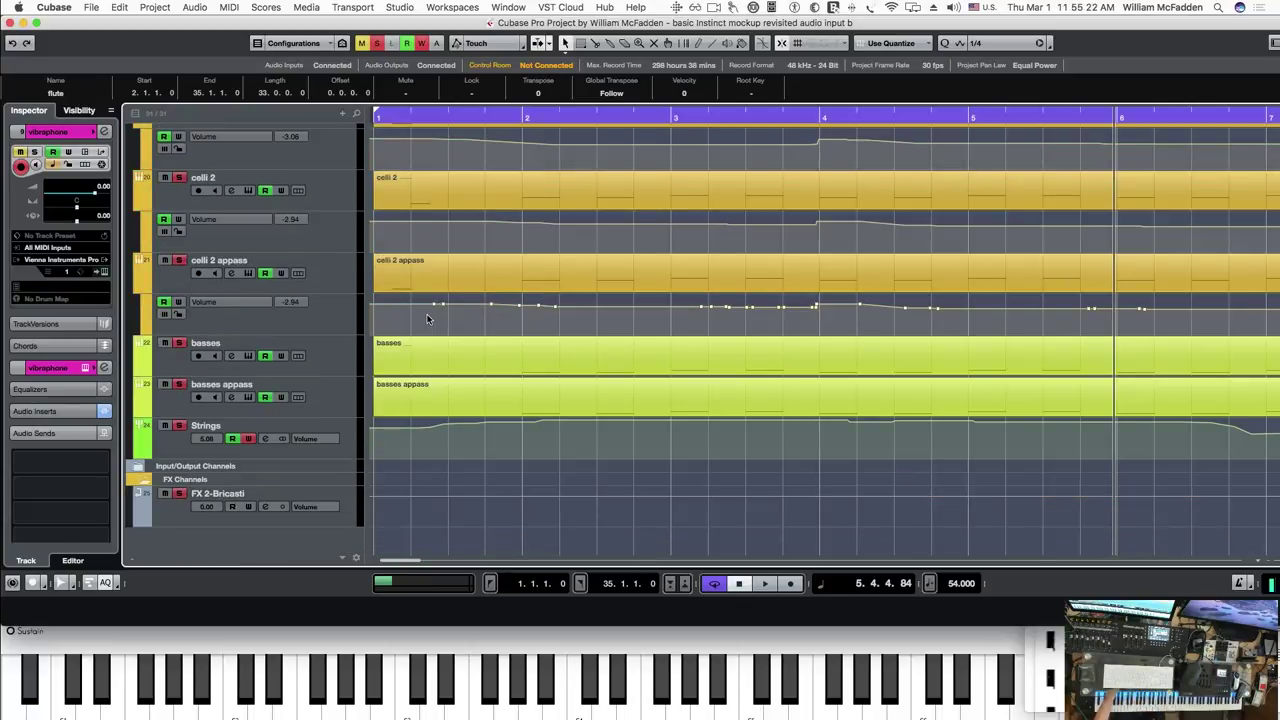
{"action": "scroll", "coordinate": [427, 319], "scroll_direction": "up", "scroll_amount": 15}
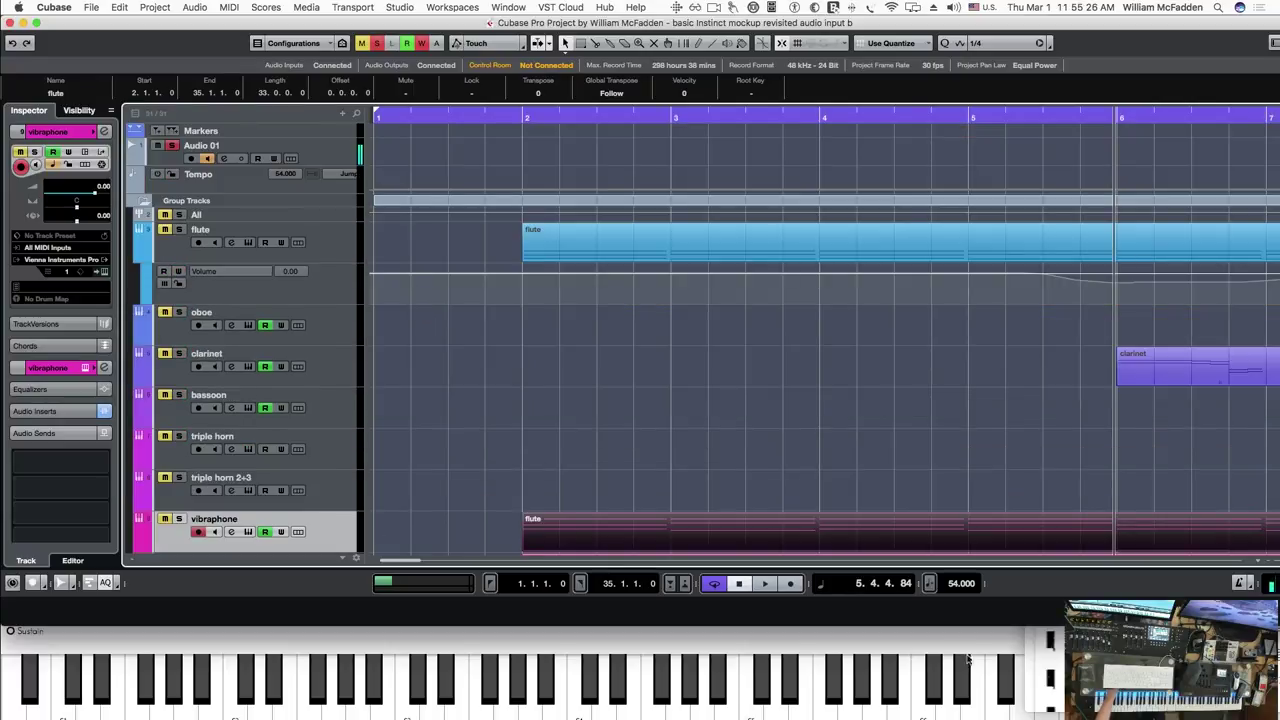
{"action": "key", "text": "super+Tab"}
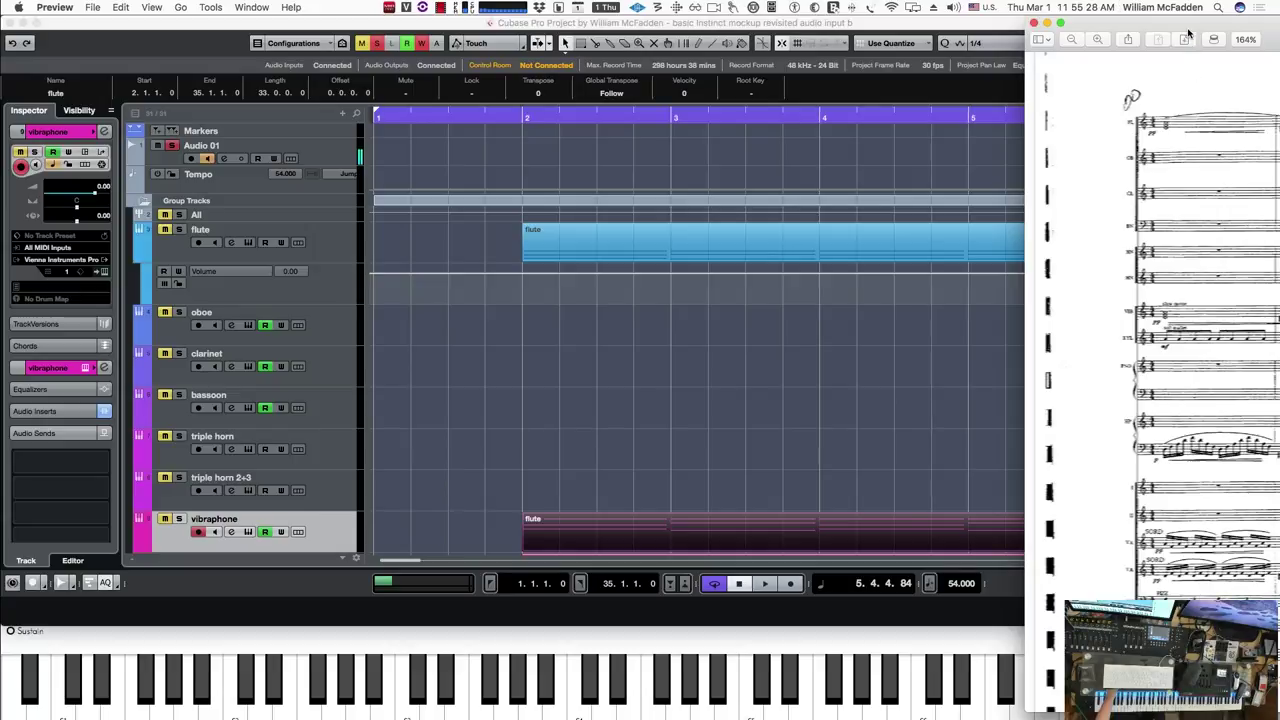
{"action": "left_click_drag", "start_coordinate": [1189, 28], "coordinate": [174, 6]}
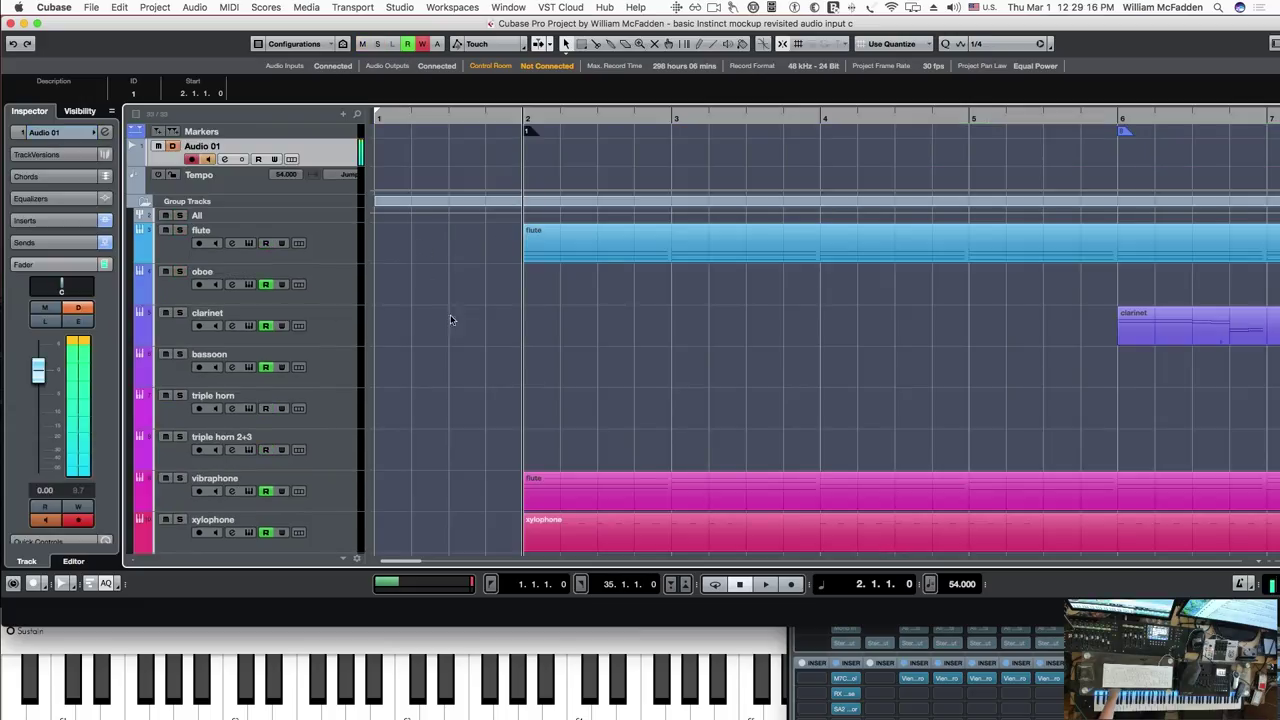
Step: Play both soloed vsl sordino viola tracks together, then stop and select the upper viola track
{"action": "scroll", "coordinate": [318, 360], "scroll_direction": "down", "scroll_amount": 10}
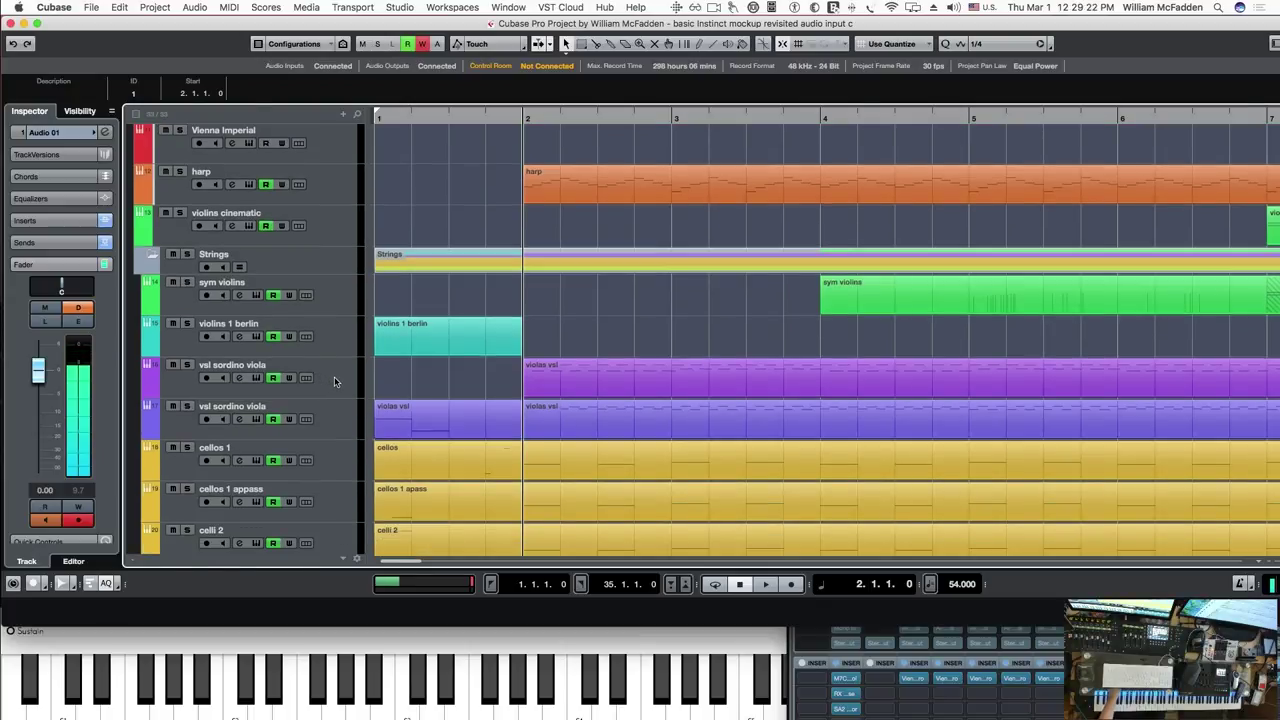
{"action": "left_click", "coordinate": [187, 365]}
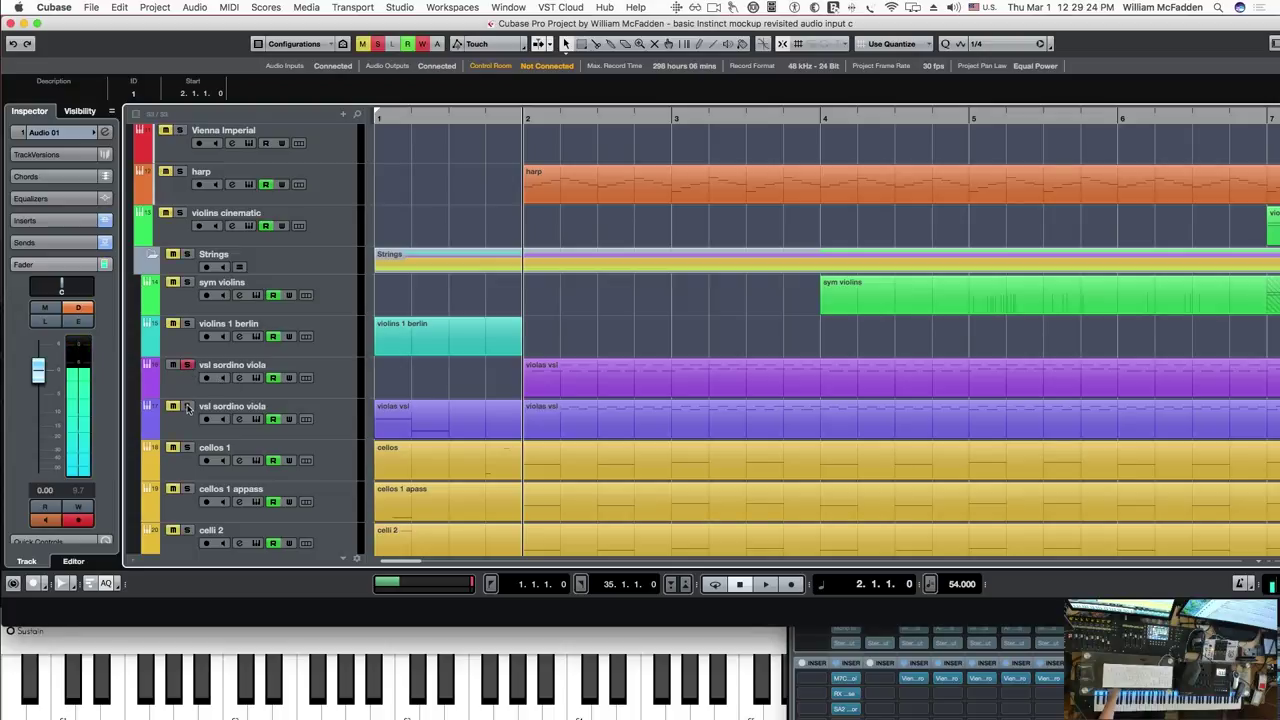
{"action": "left_click", "coordinate": [187, 407]}
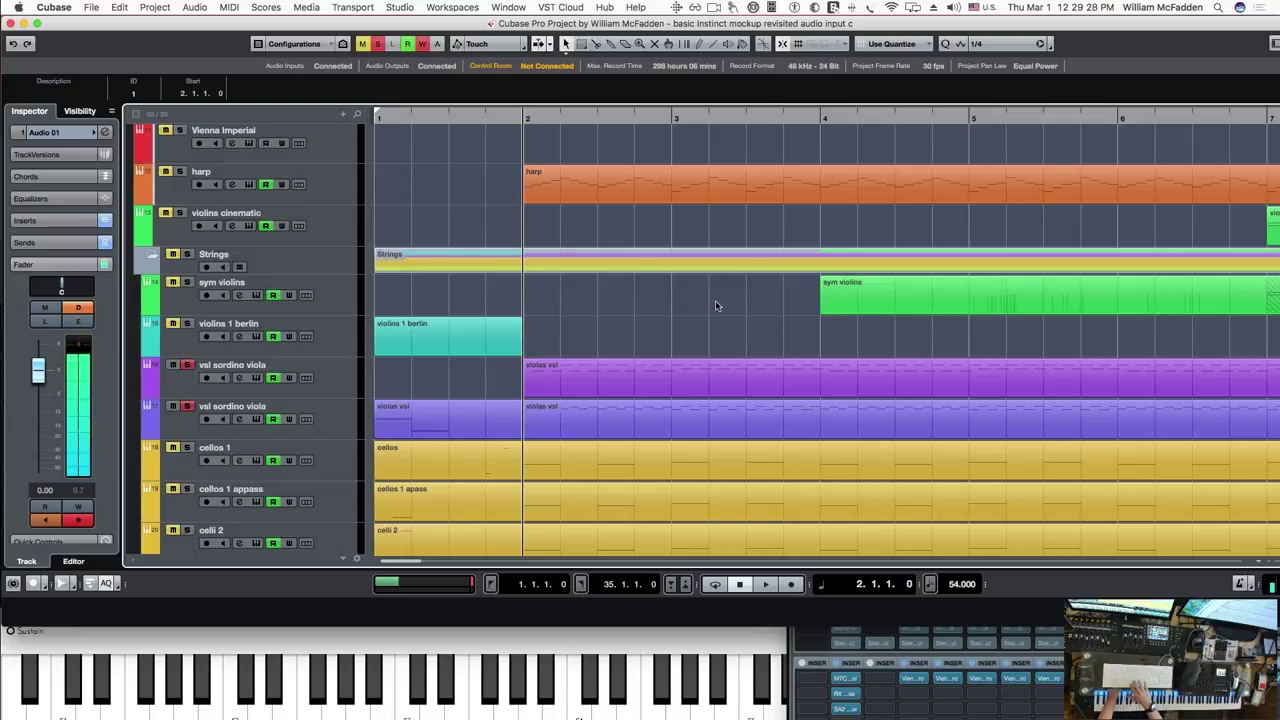
{"action": "key", "text": "space"}
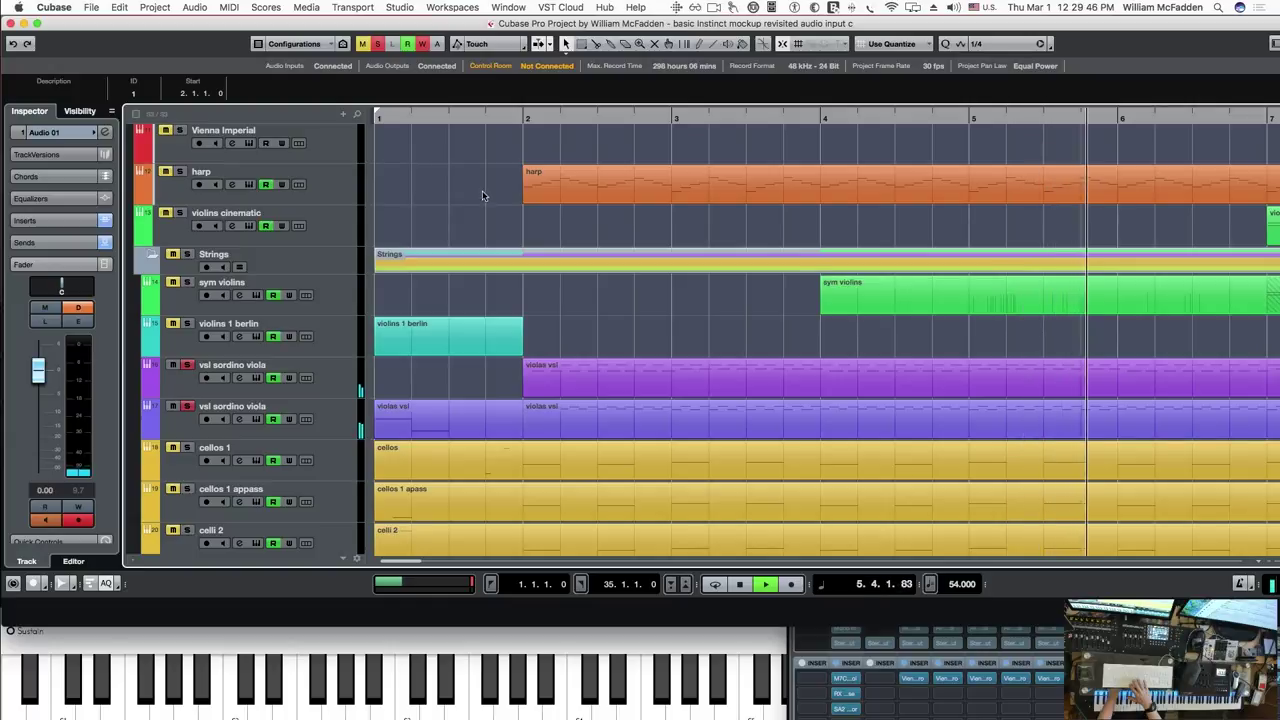
{"action": "key", "text": "space"}
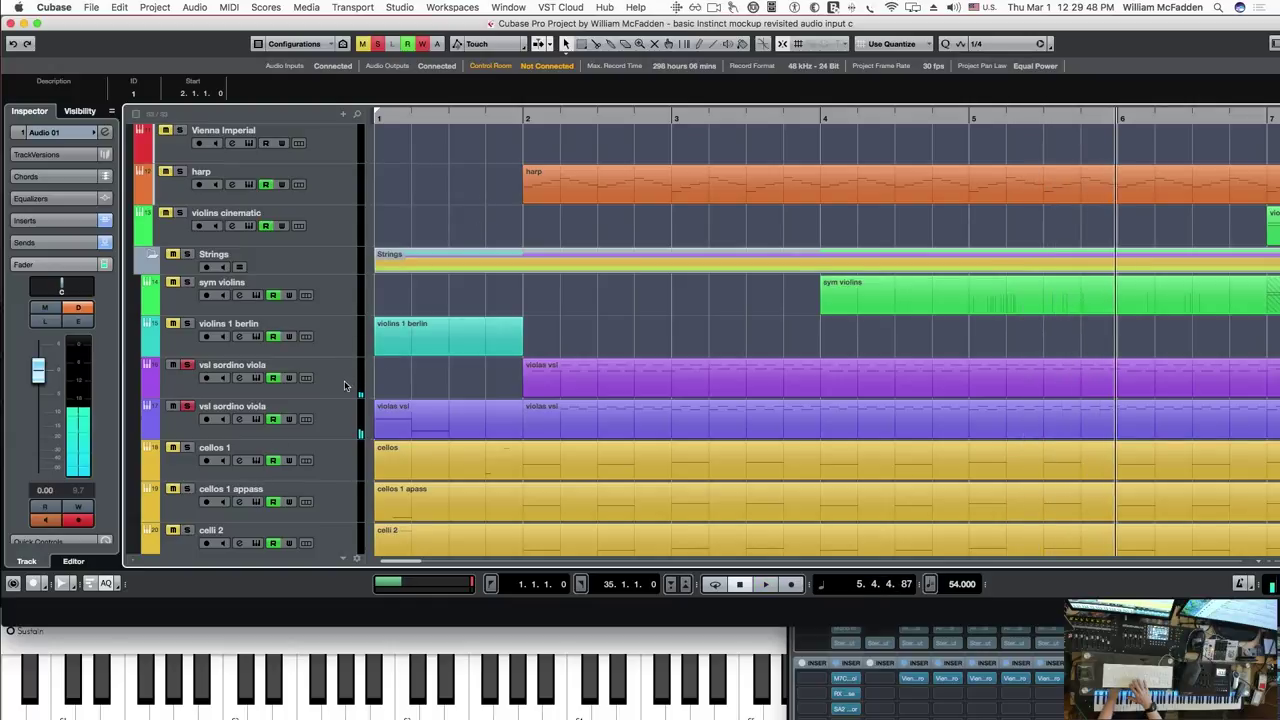
{"action": "left_click", "coordinate": [344, 386]}
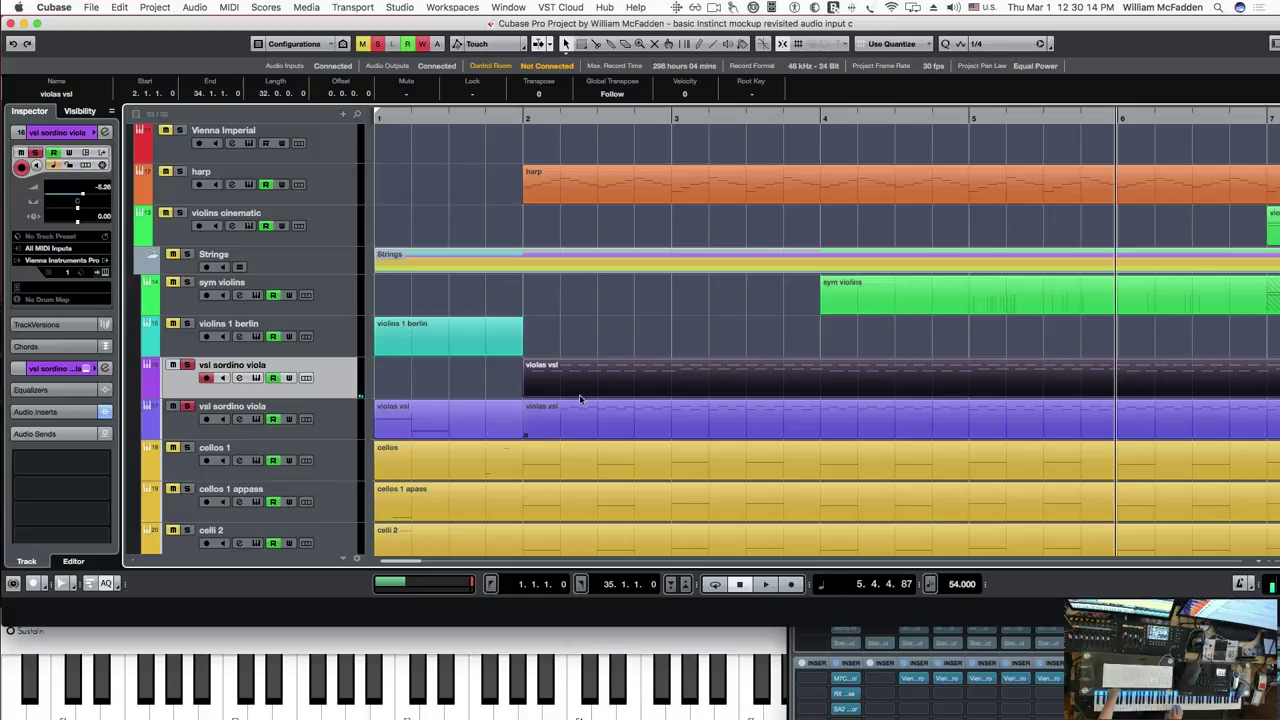
Step: Replay the soloed violas from bar 2, then show Vienna MIR Pro's Konzerthaus Grosser Saal stage
{"action": "left_click", "coordinate": [820, 119]}
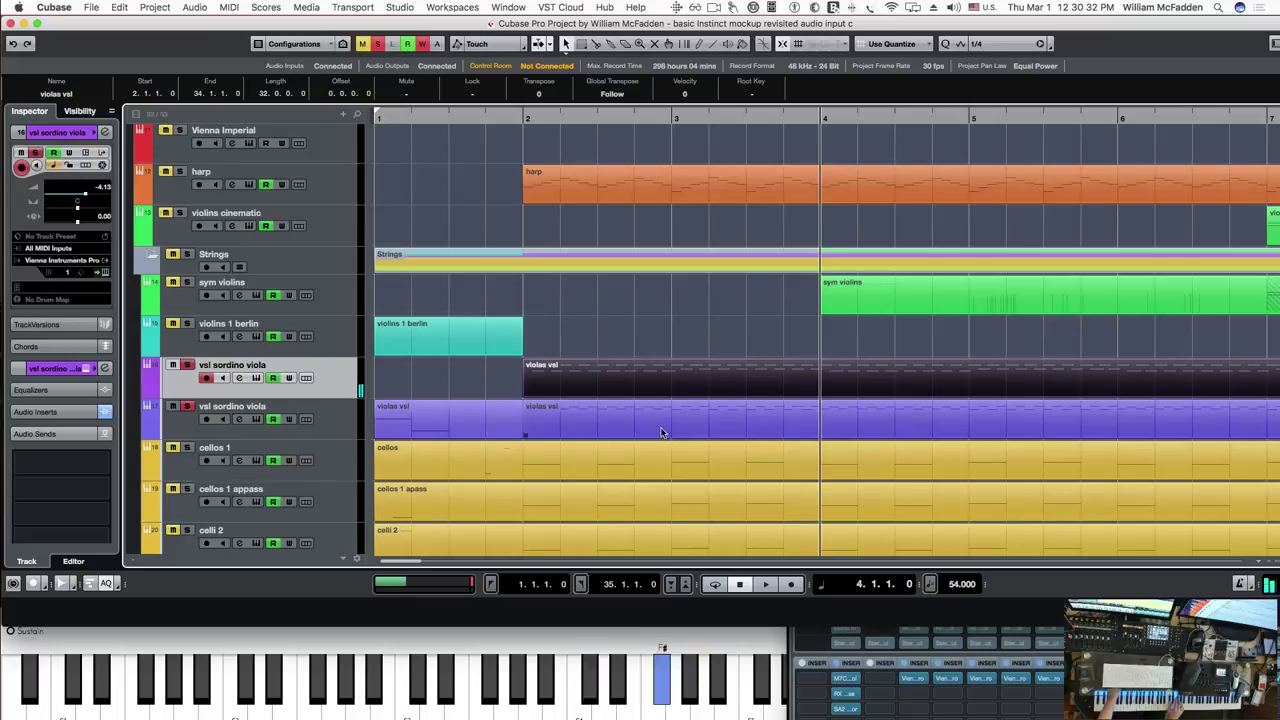
{"action": "left_click", "coordinate": [520, 118]}
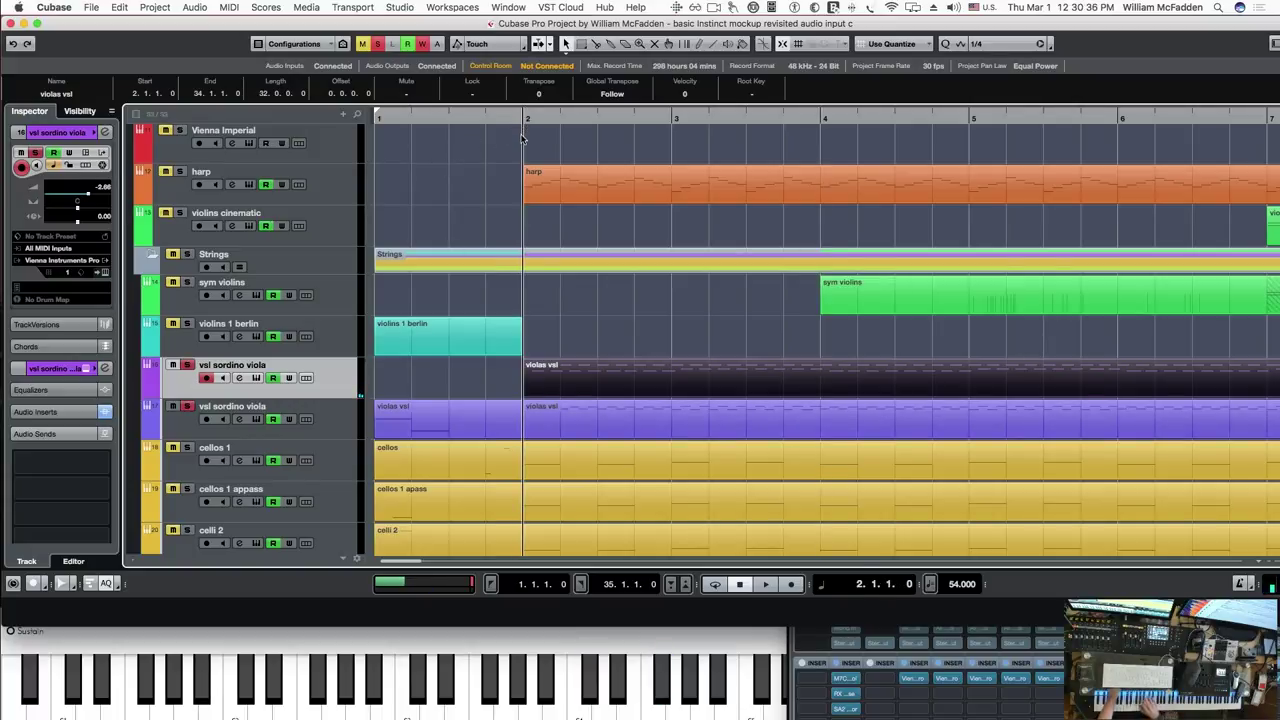
{"action": "key", "text": "space"}
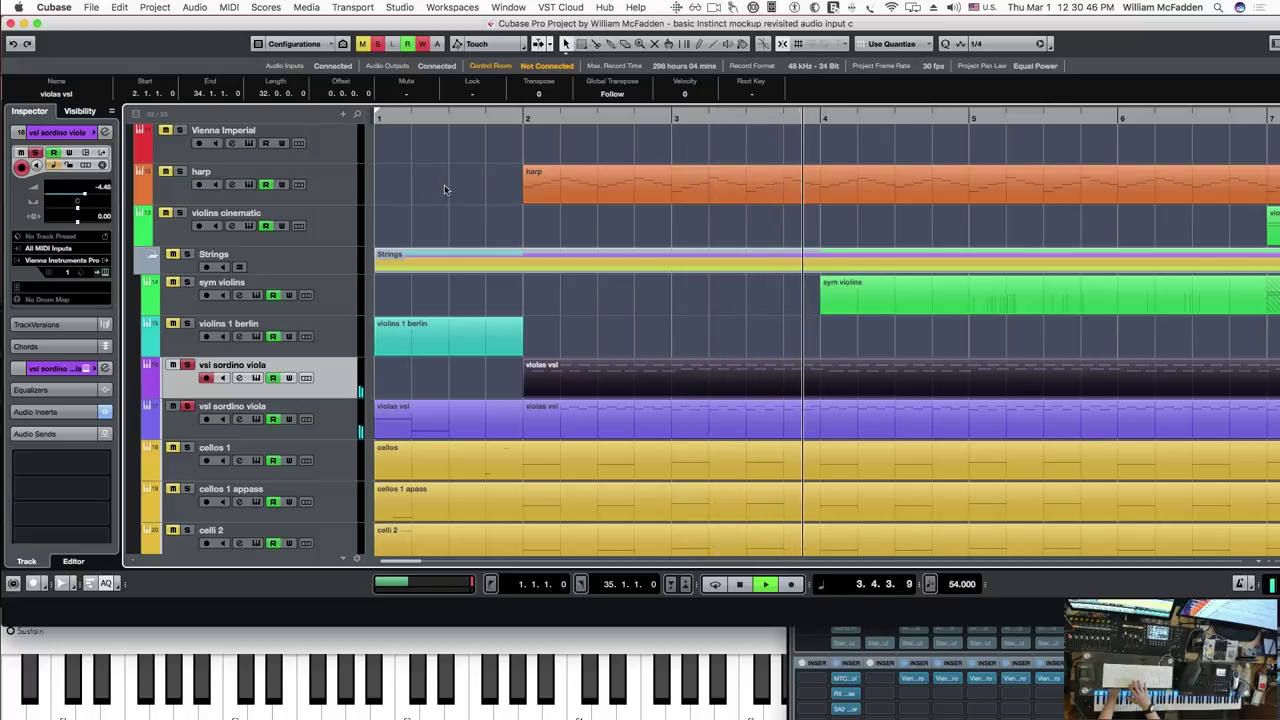
{"action": "key", "text": "space"}
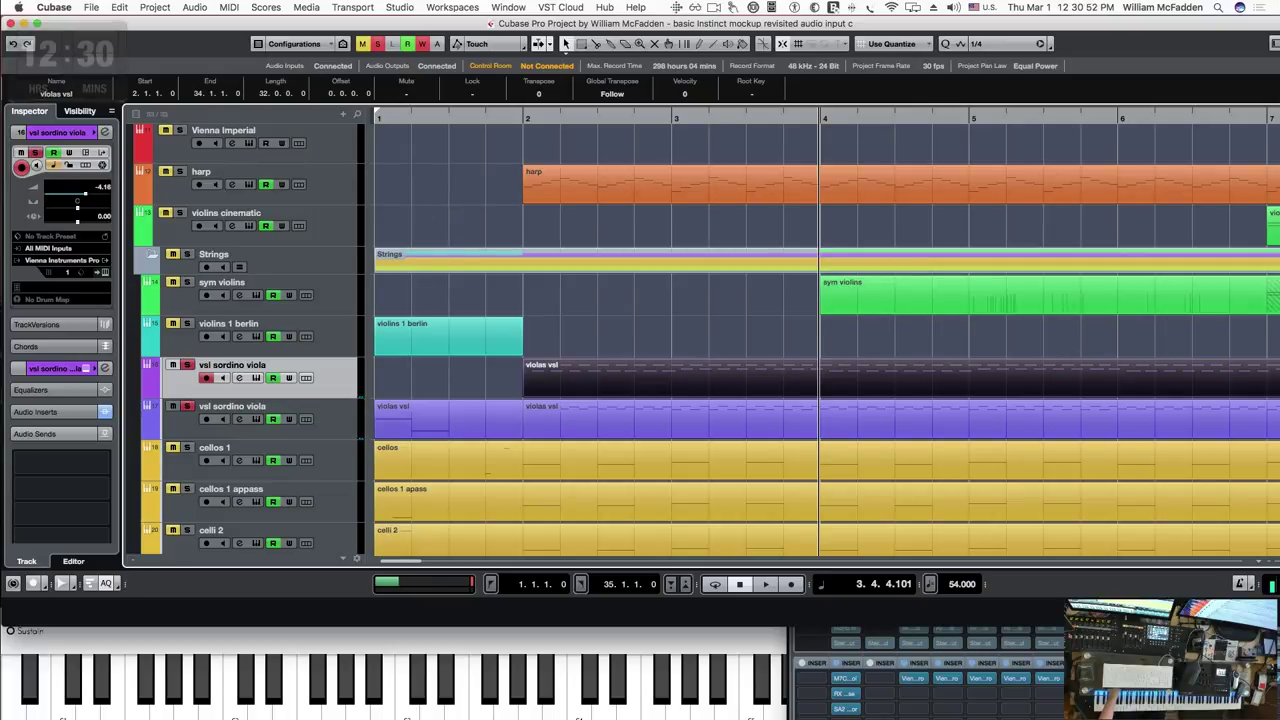
{"action": "key", "text": "super+Tab"}
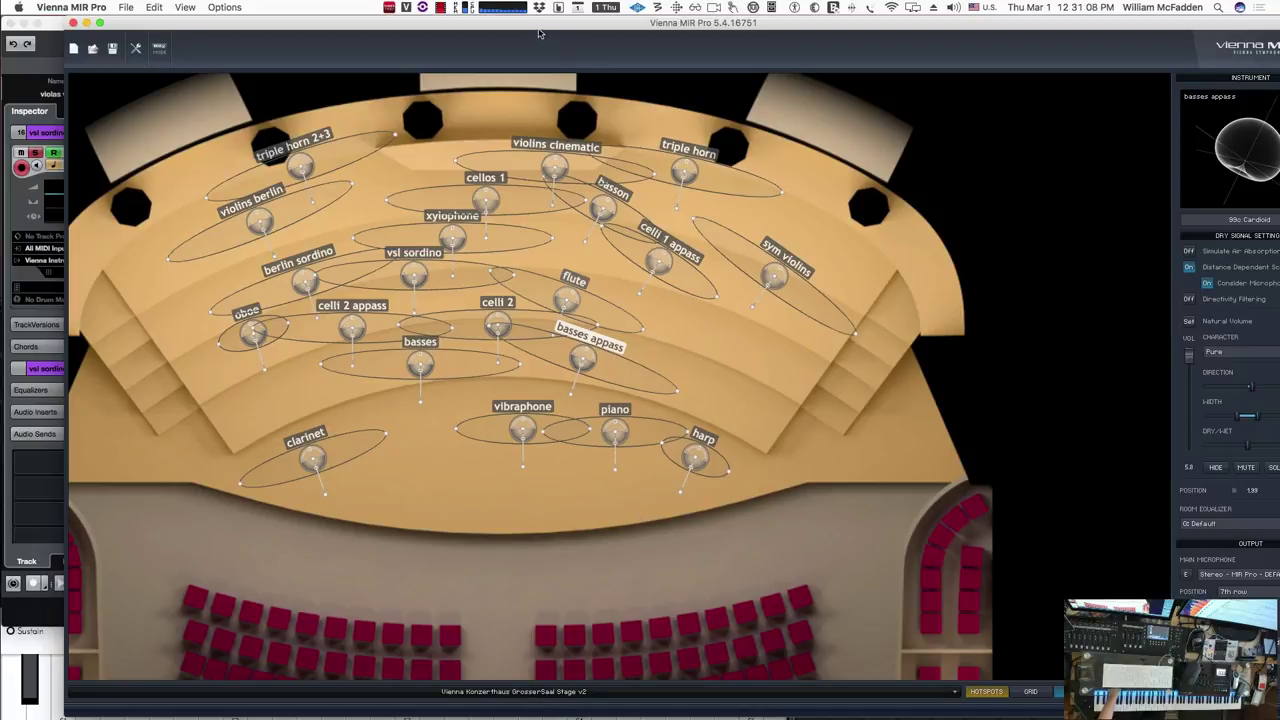
Step: Move the MIR Pro stage window aside, then maximize it to inspect the instrument placements and restore it
{"action": "left_click_drag", "start_coordinate": [536, 31], "coordinate": [1123, 61]}
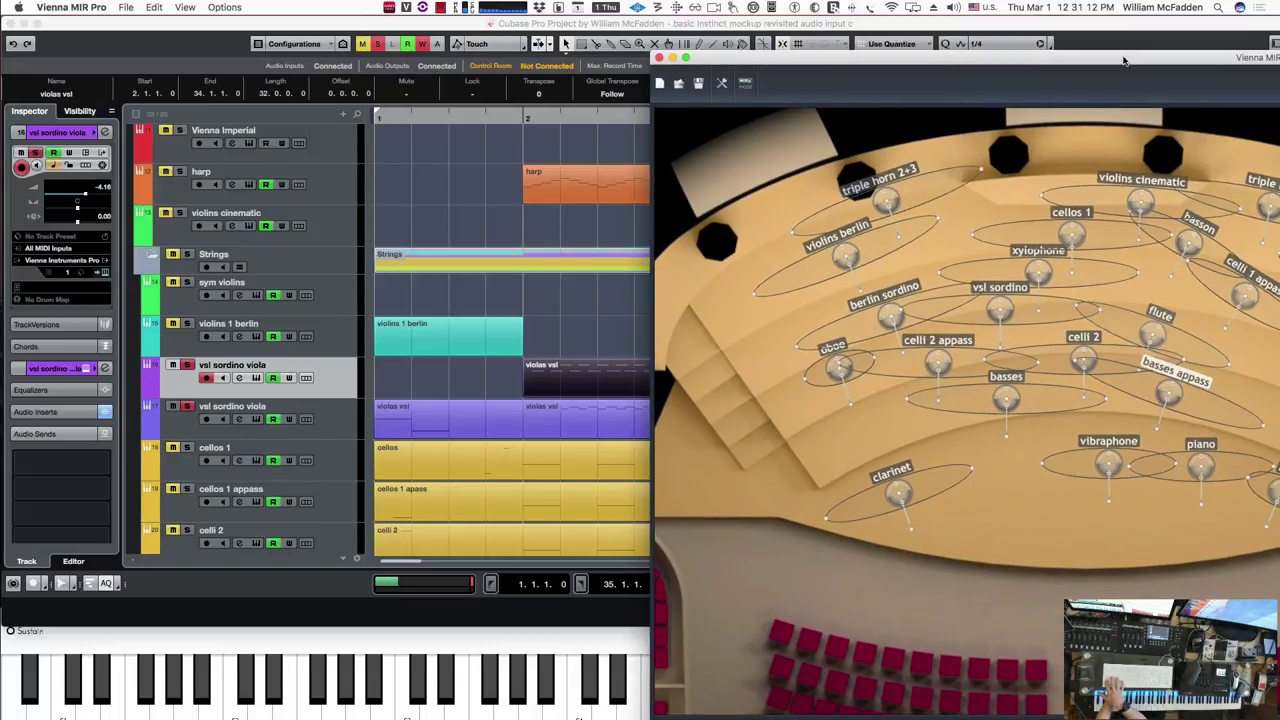
{"action": "mouse_move", "coordinate": [1123, 61]}
{"action": "left_mouse_down"}
{"action": "mouse_move", "coordinate": [1048, 48]}
{"action": "mouse_move", "coordinate": [1126, 48]}
{"action": "left_mouse_up"}
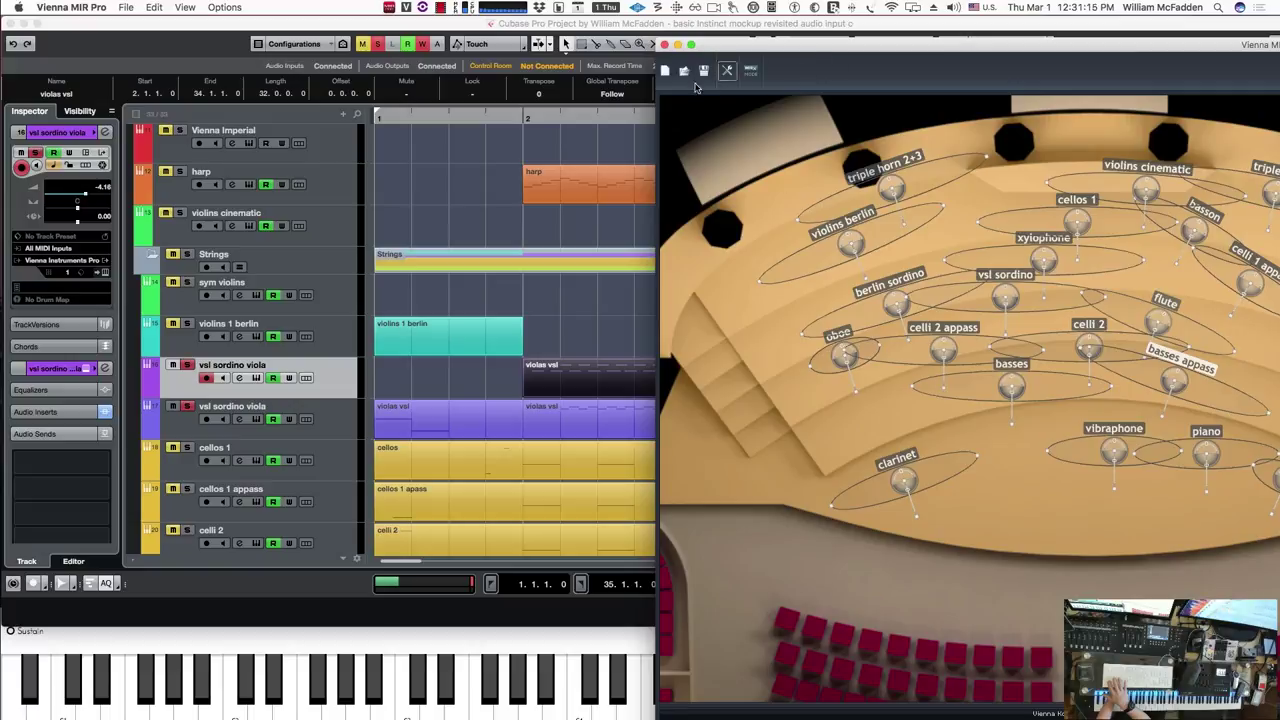
{"action": "left_click", "coordinate": [520, 119]}
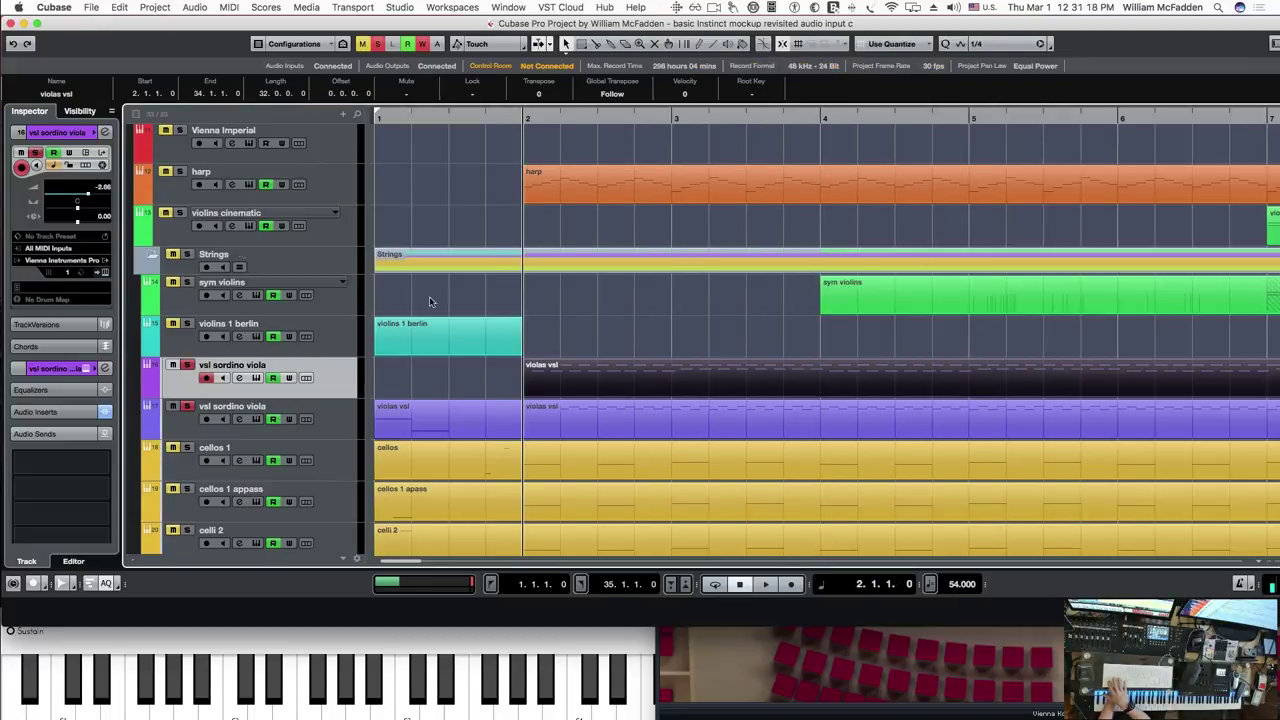
{"action": "left_click", "coordinate": [1050, 655]}
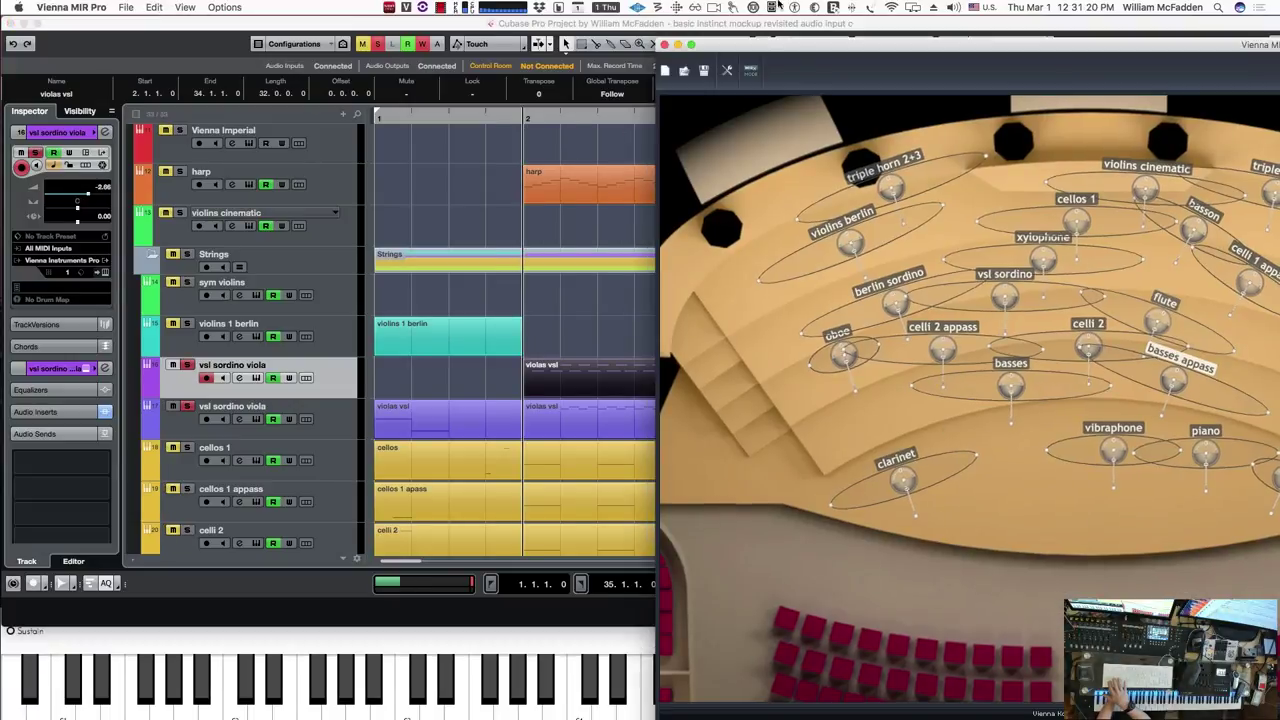
{"action": "double_click", "coordinate": [858, 50]}
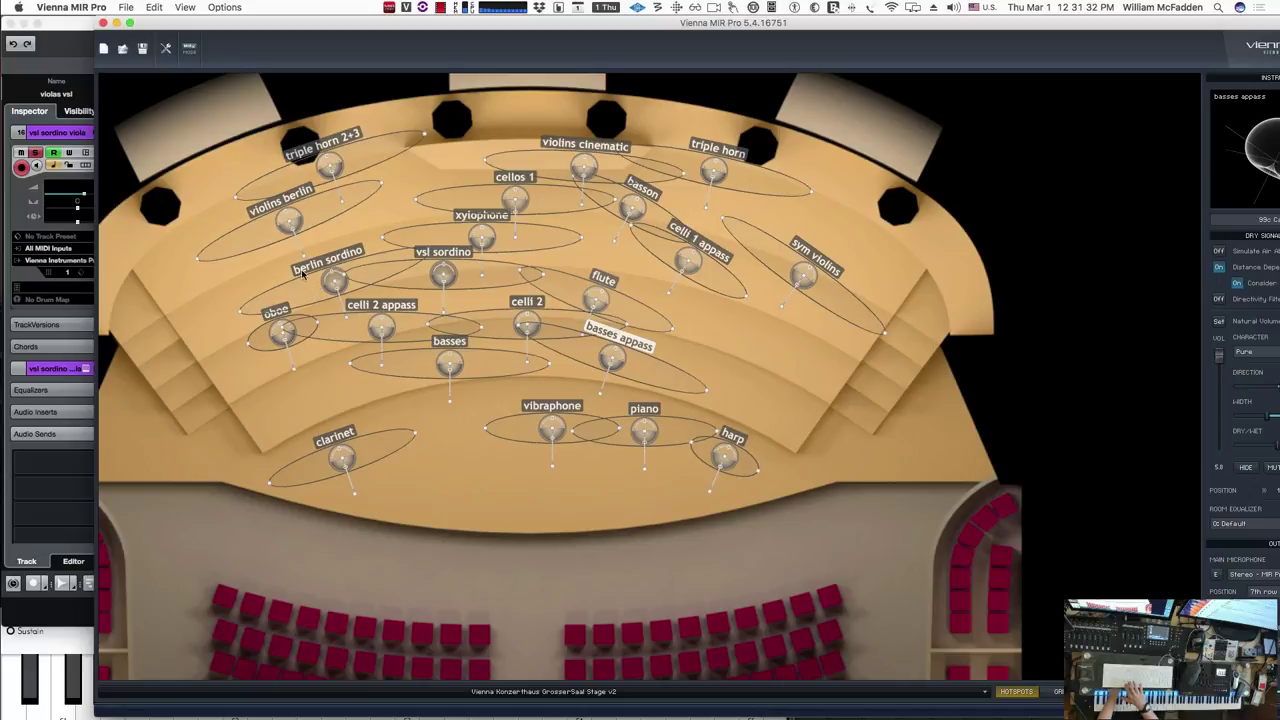
{"action": "double_click", "coordinate": [248, 29]}
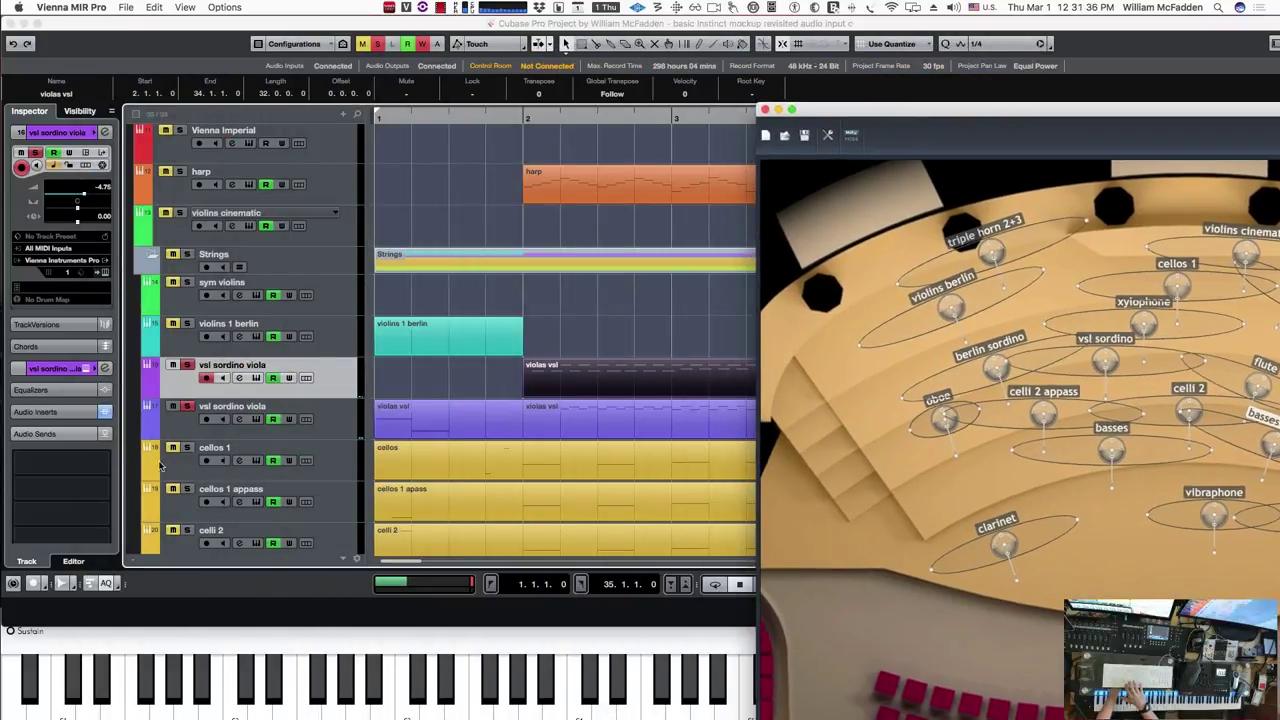
Step: Unsolo the viola track, check the MIR stage full-screen again, and set the playhead to bar 2
{"action": "left_click", "coordinate": [192, 370]}
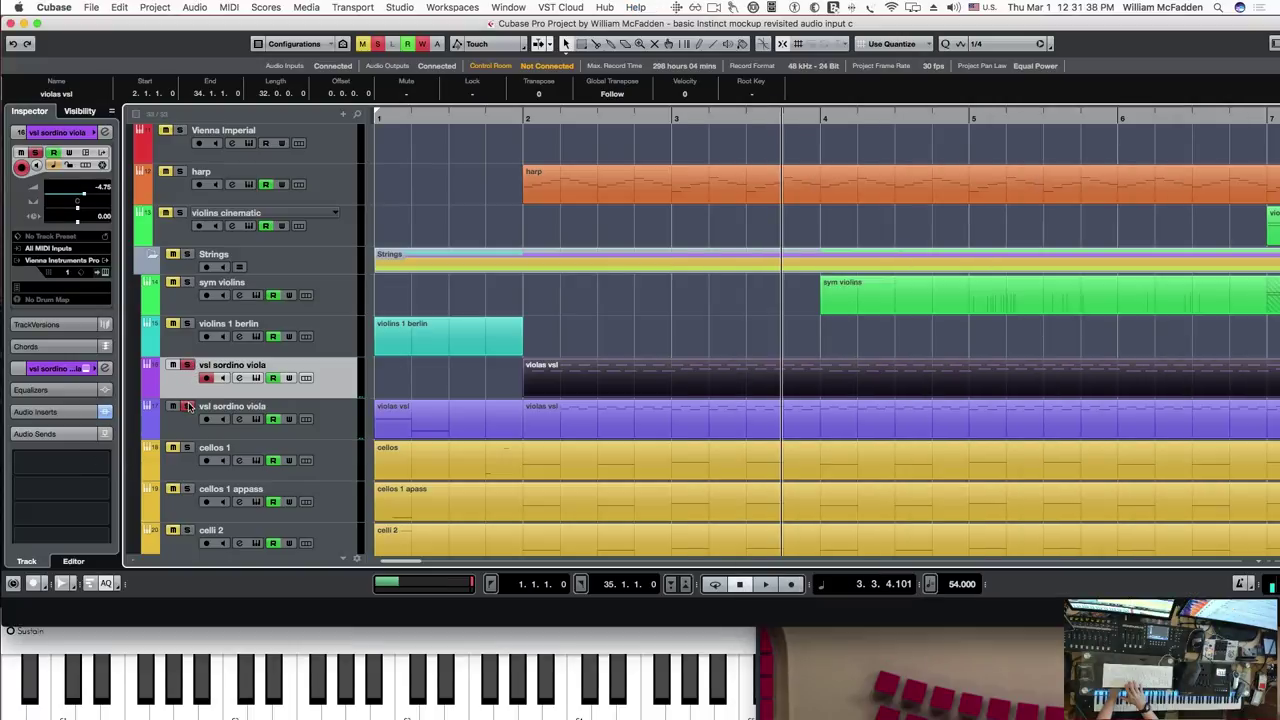
{"action": "left_click", "coordinate": [187, 368]}
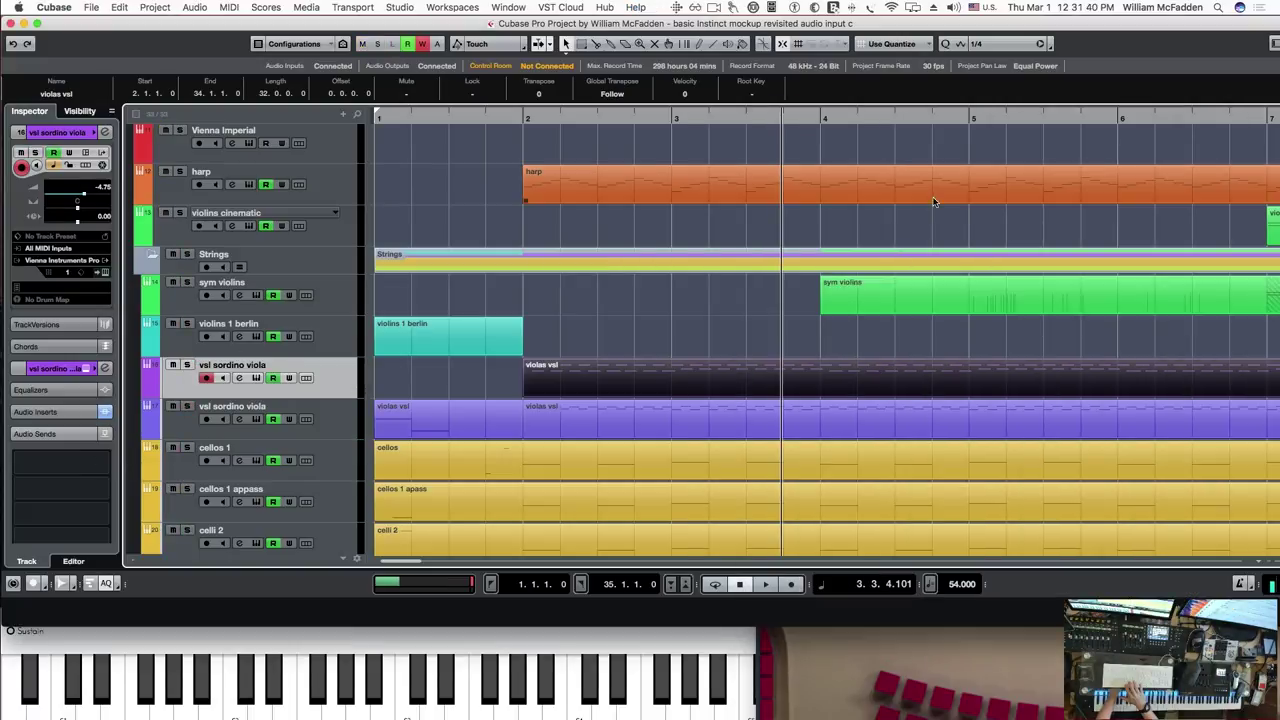
{"action": "left_click", "coordinate": [999, 643]}
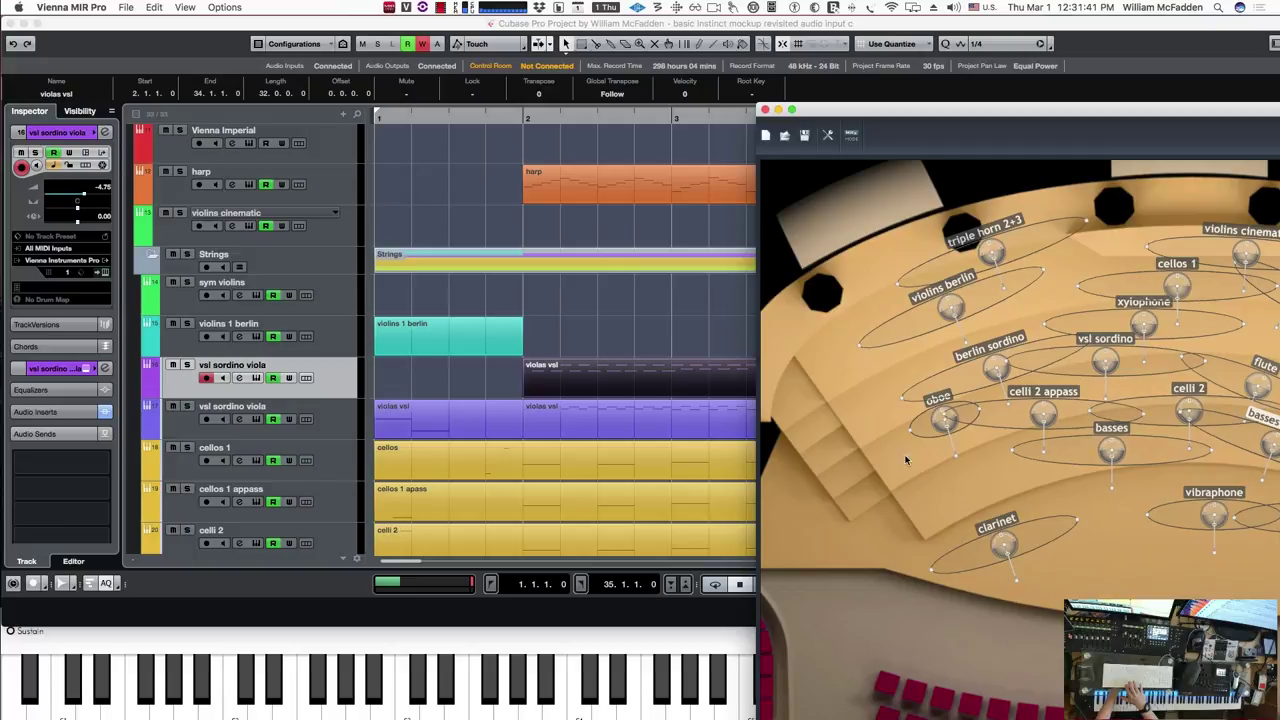
{"action": "double_click", "coordinate": [903, 116]}
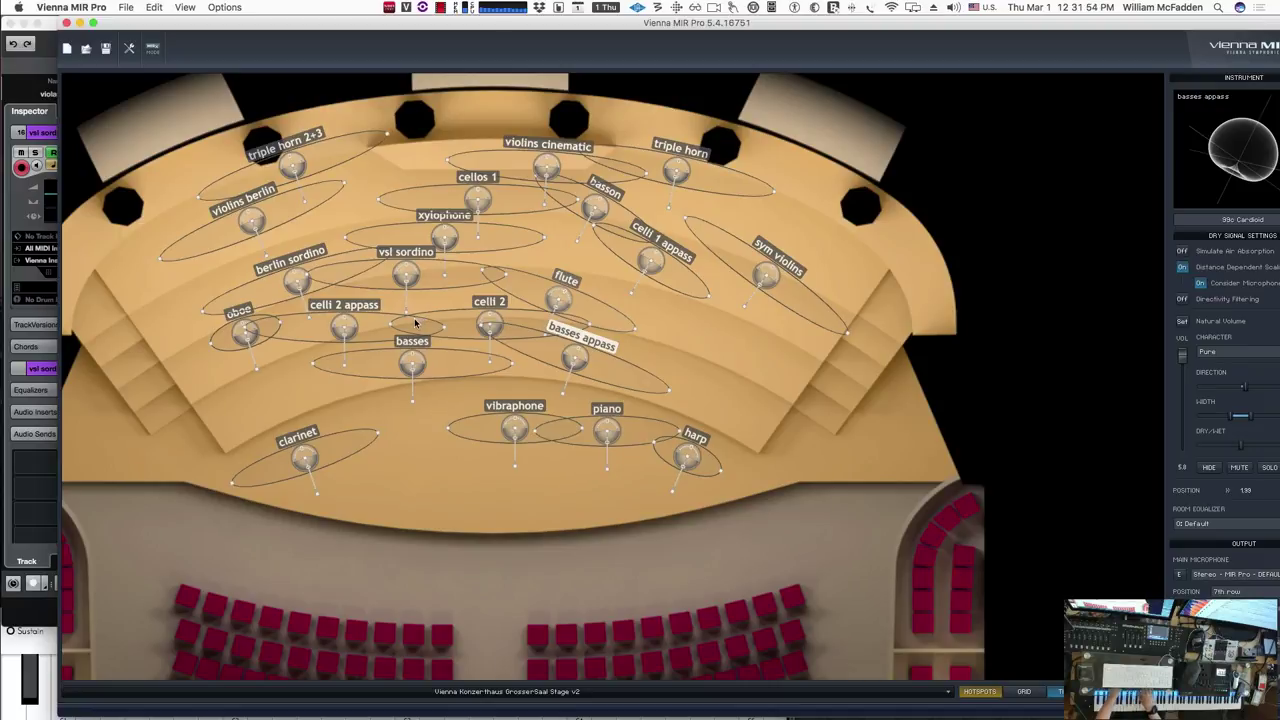
{"action": "key", "text": "ctrl+super+f"}
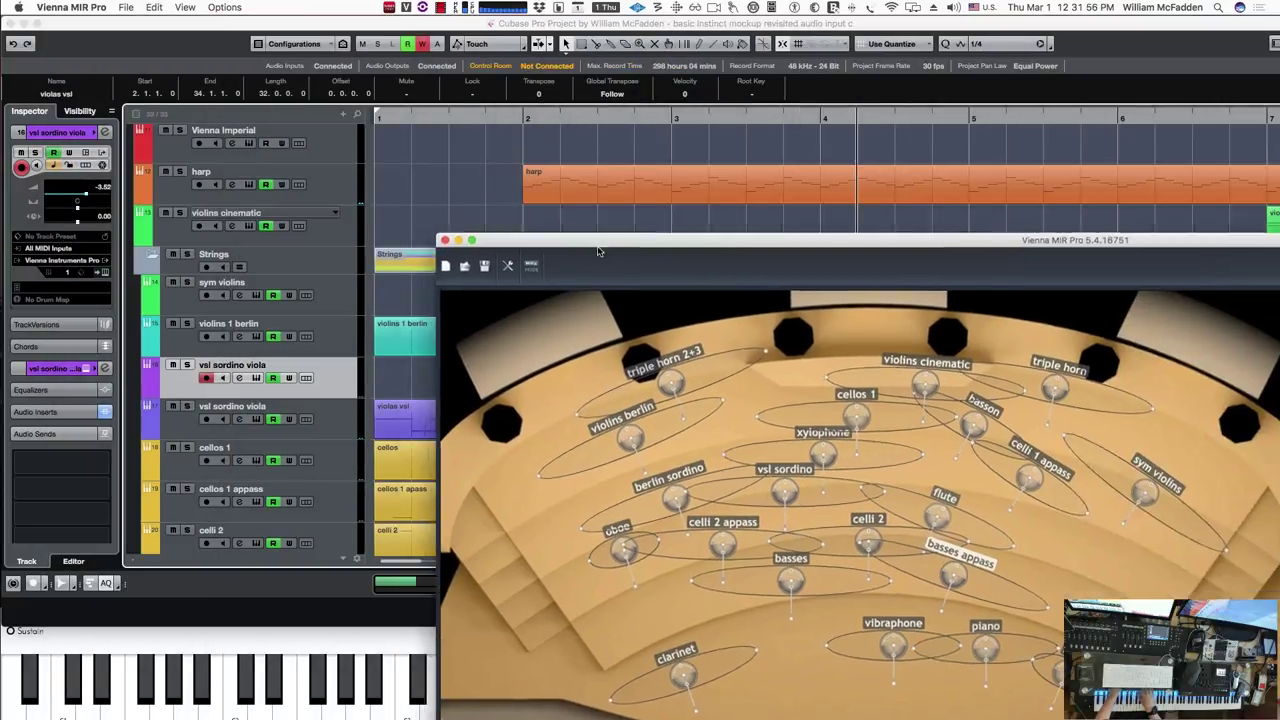
{"action": "left_click", "coordinate": [524, 118]}
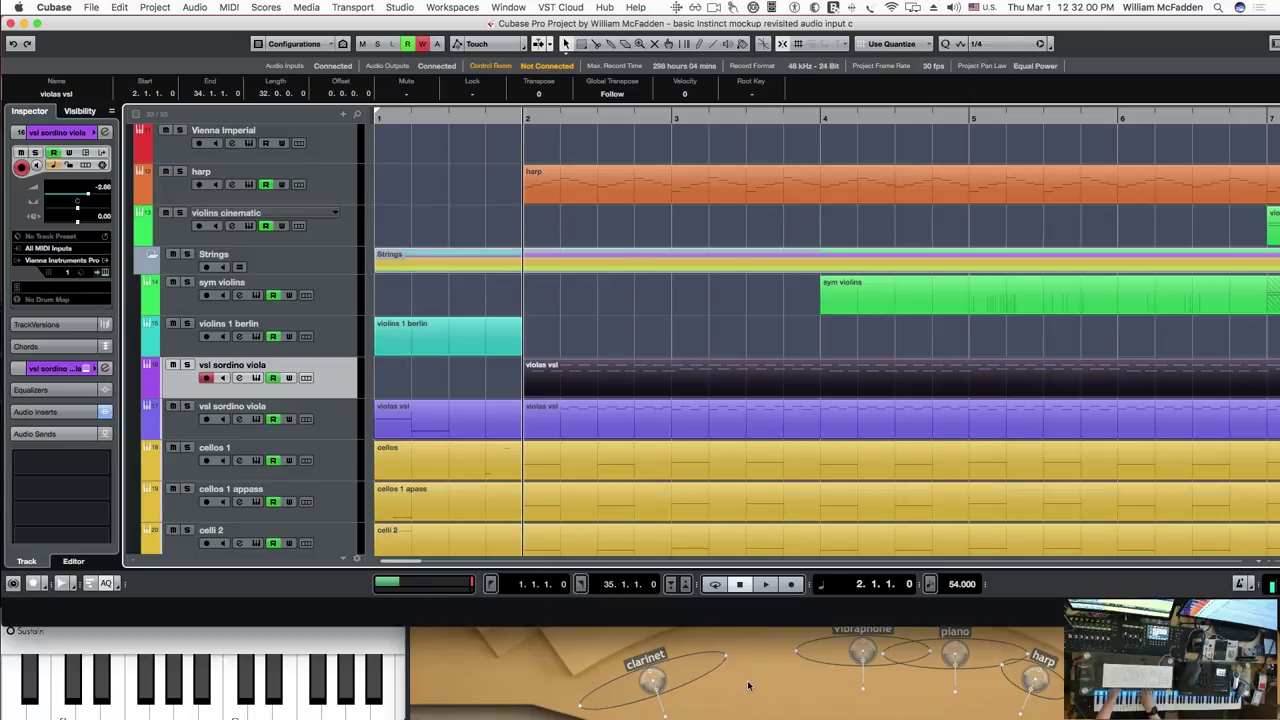
Step: Bring the Konzerthaus Grosser Saal stage in Vienna MIR Pro to the front in full screen
{"action": "left_click", "coordinate": [655, 635]}
{"action": "key", "text": "ctrl+super+f"}
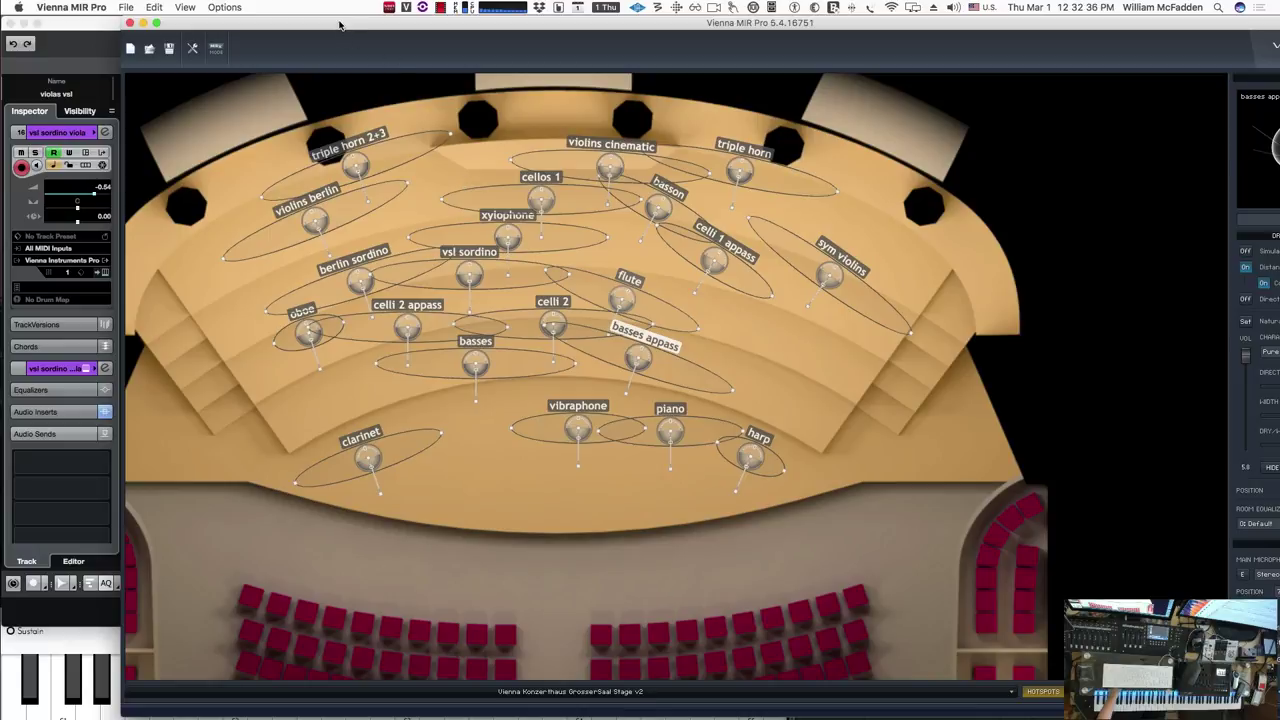
Step: Move MIR aside, set the Cubase playhead to bar 6, and bring score page 1 forward
{"action": "left_click_drag", "start_coordinate": [340, 25], "coordinate": [0, 25]}
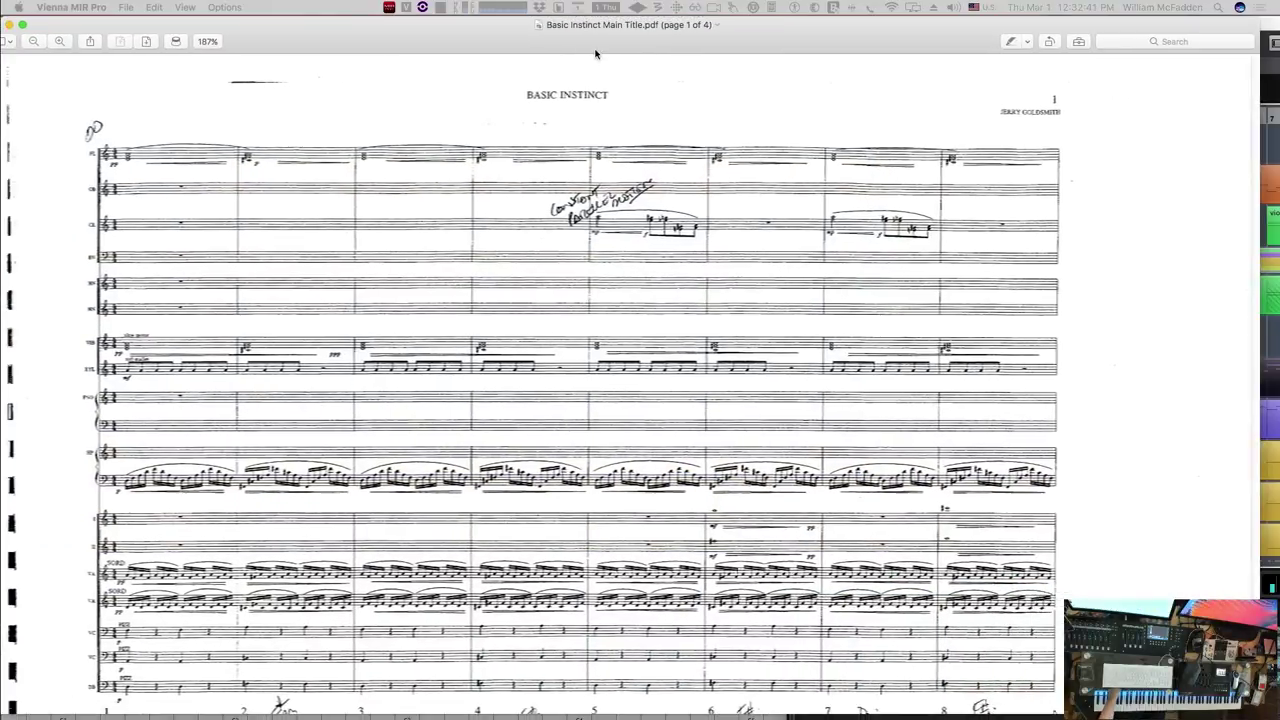
{"action": "left_click", "coordinate": [372, 209]}
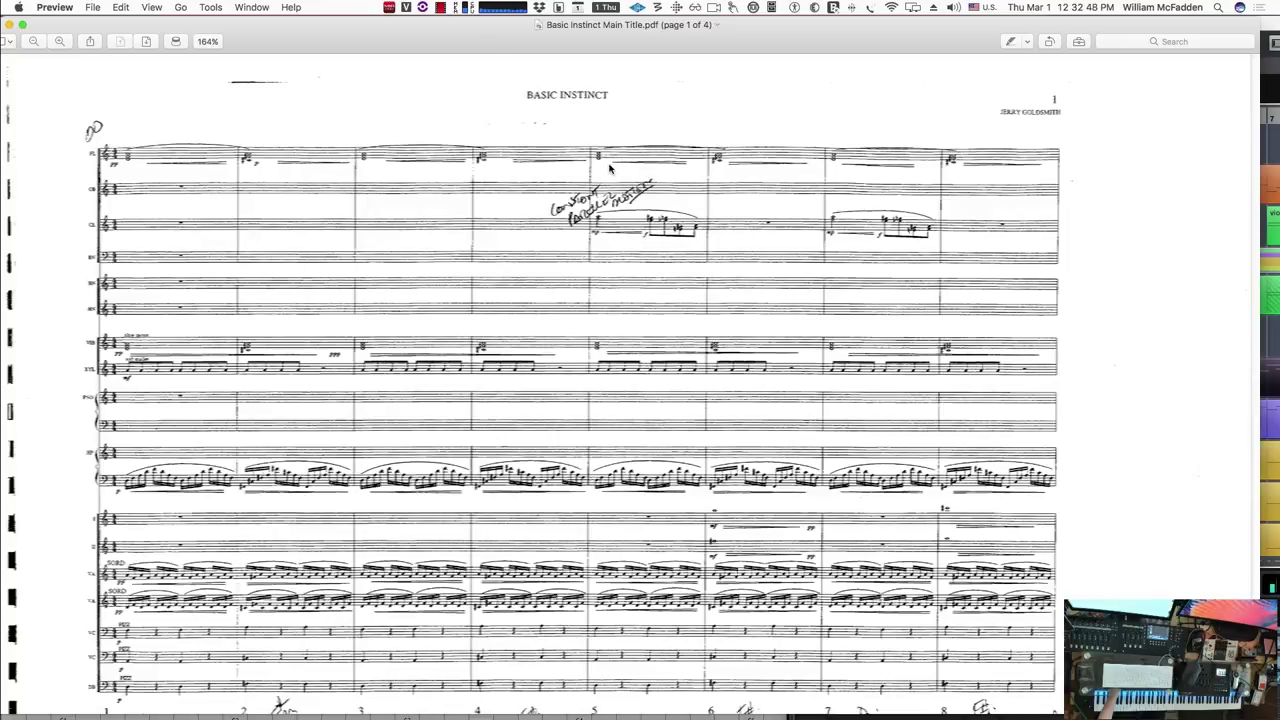
{"action": "key", "text": "super+m"}
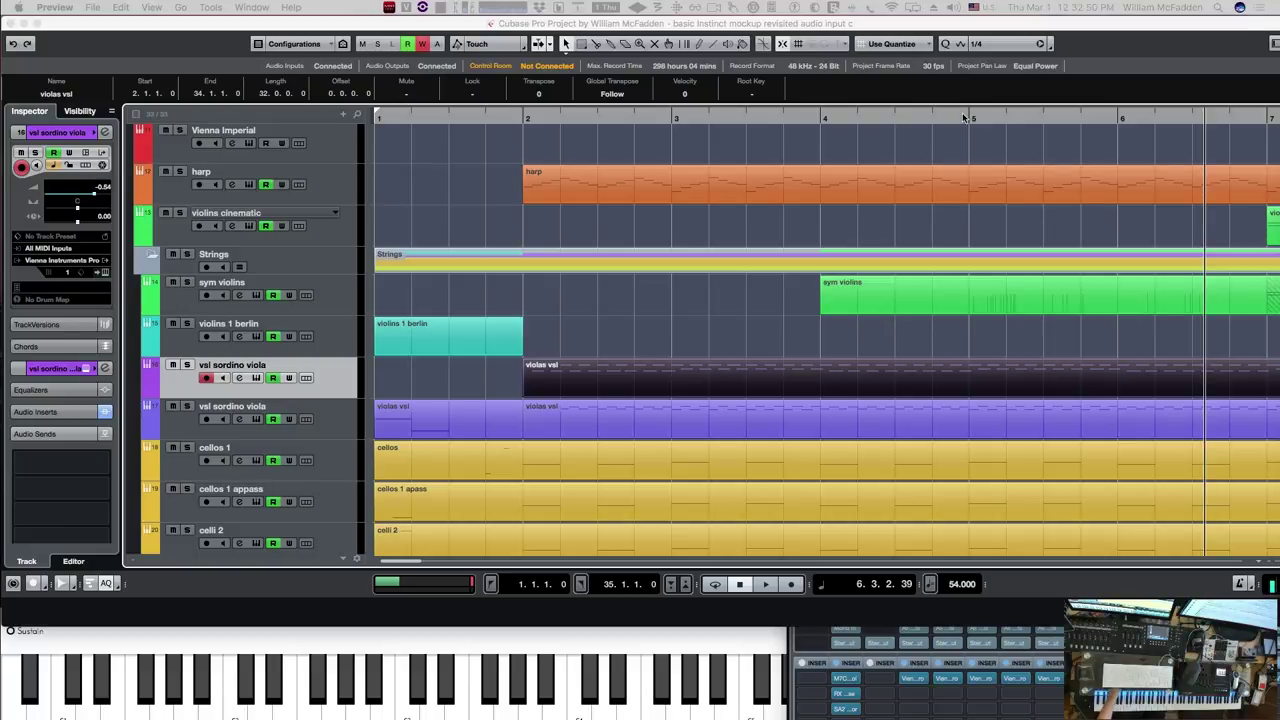
{"action": "left_click", "coordinate": [1120, 120]}
{"action": "left_click", "coordinate": [1118, 121]}
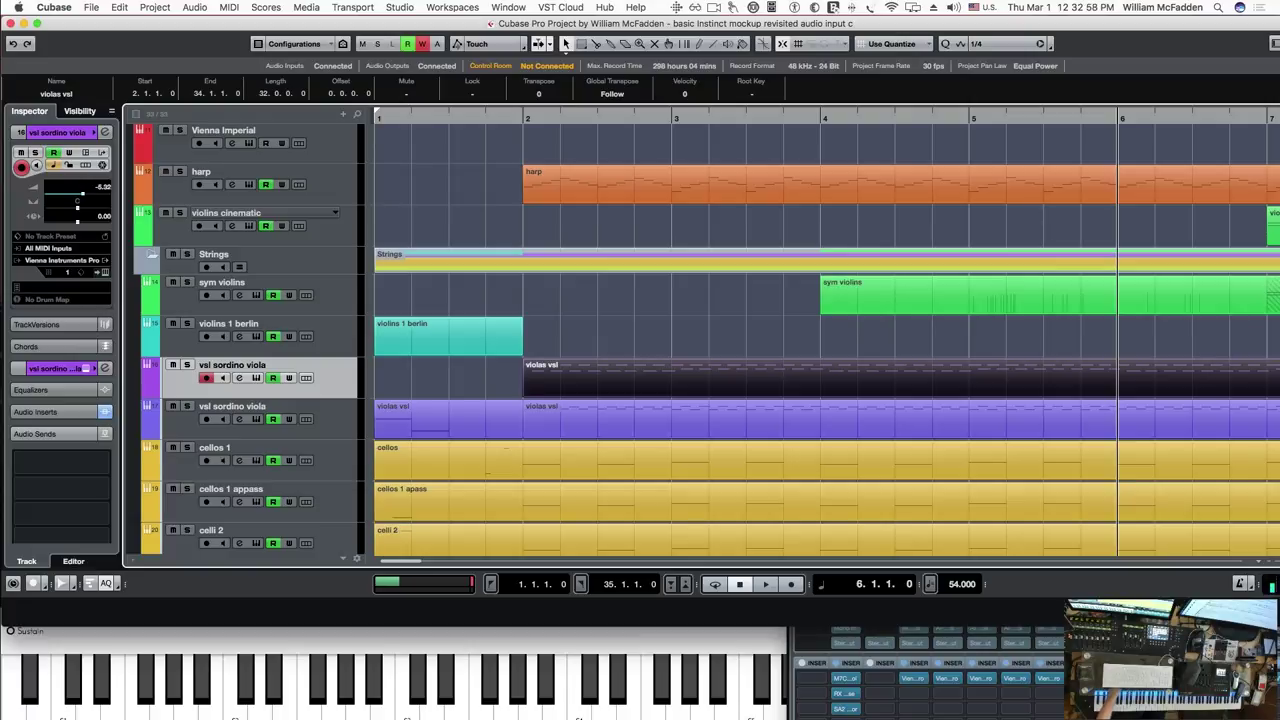
{"action": "key", "text": "super+Tab"}
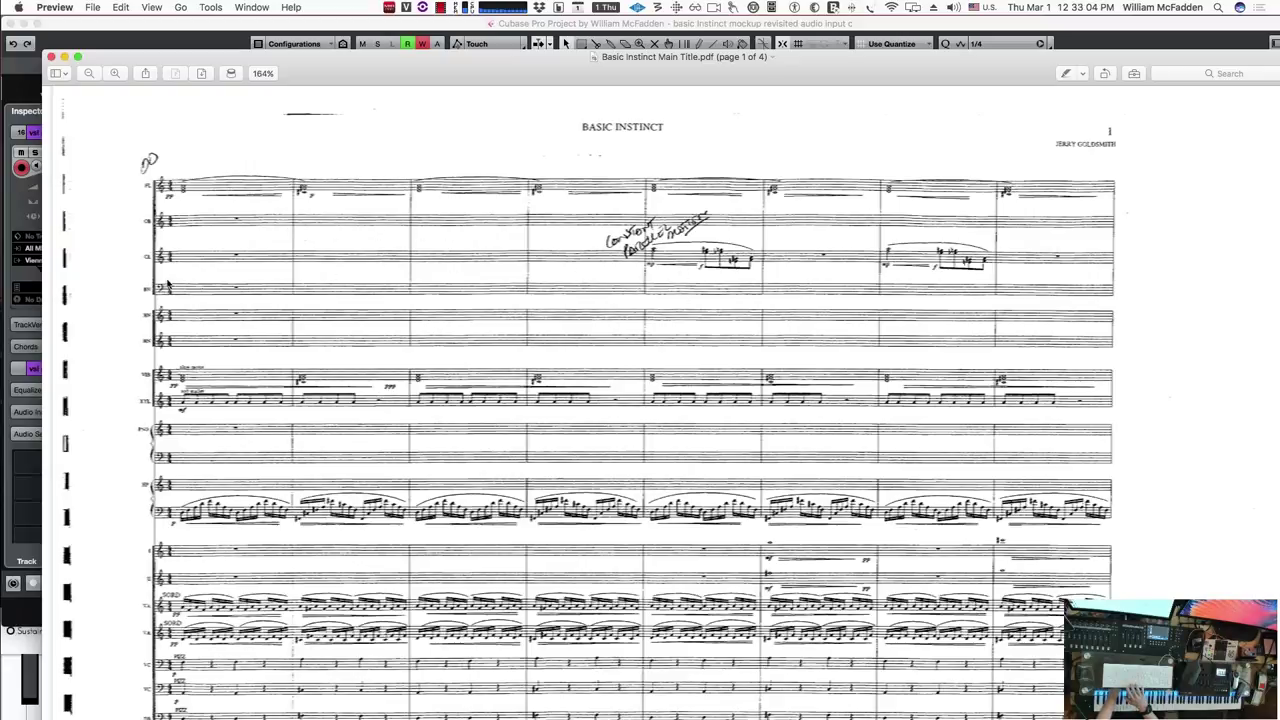
Step: Page through pages 1 and 2 of the Basic Instinct Main Title score, then minimize Preview
{"action": "key", "text": "Right"}
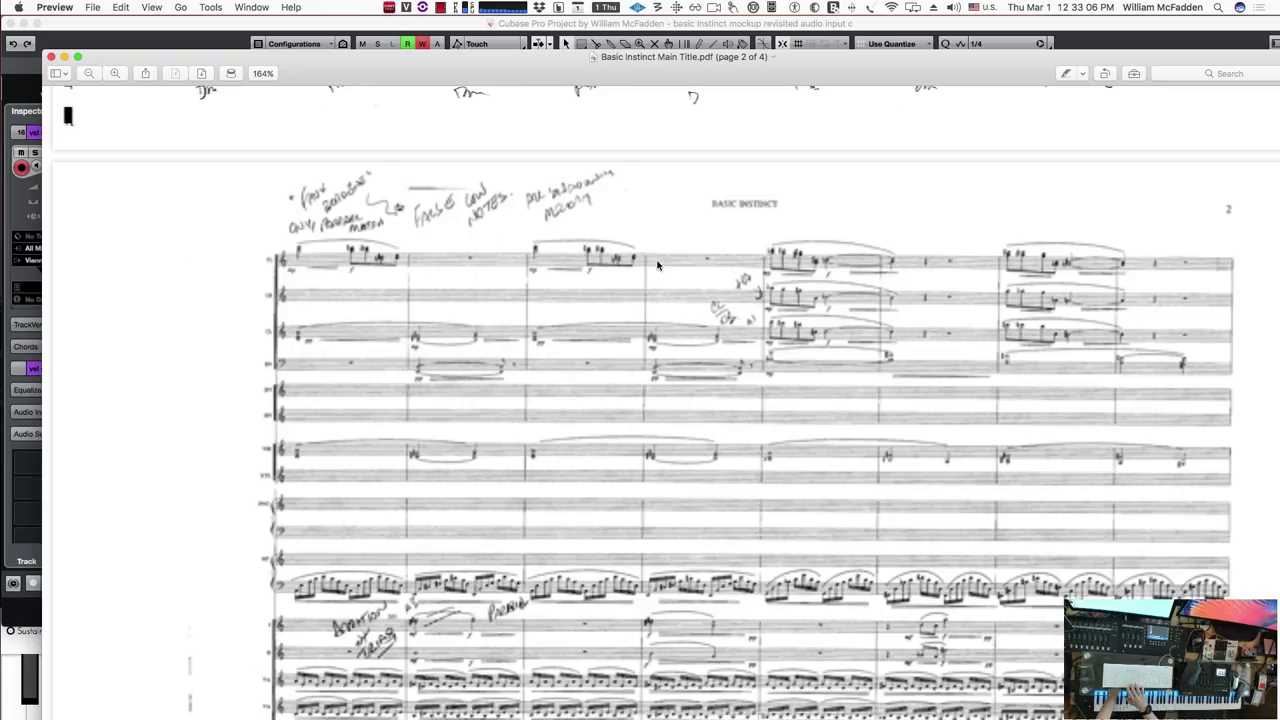
{"action": "key", "text": "super+m"}
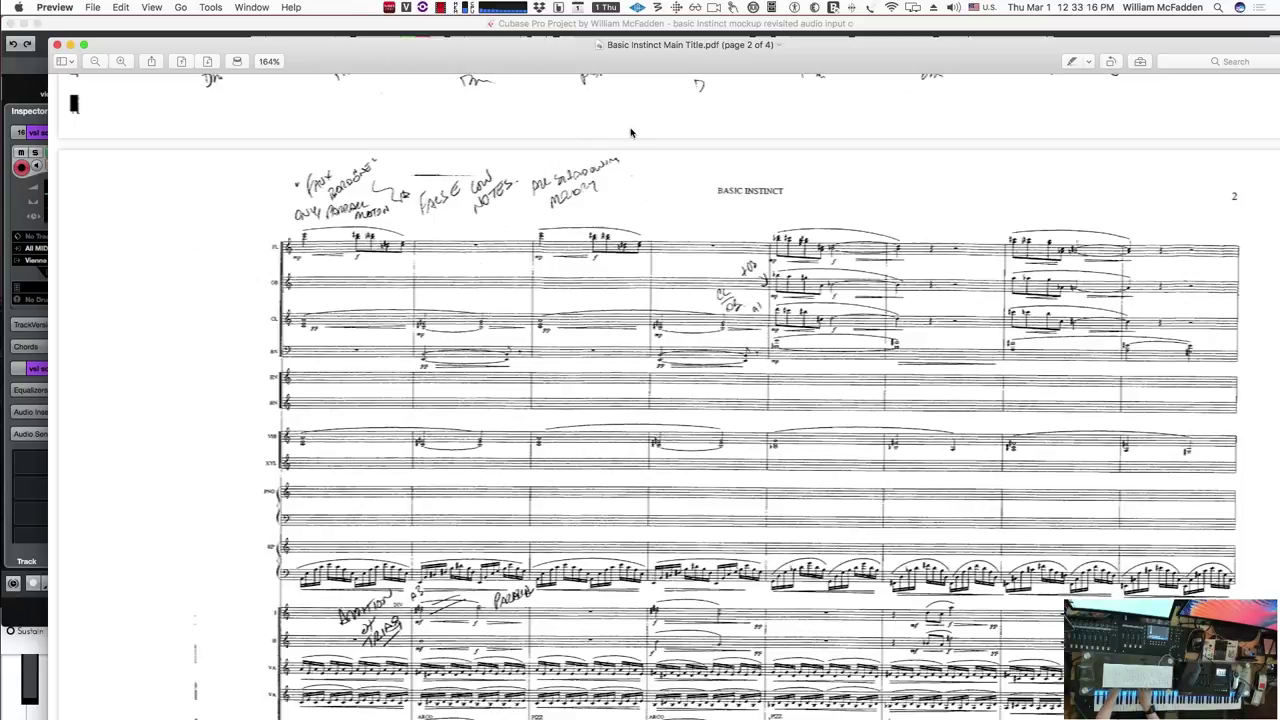
{"action": "key", "text": "super+a"}
{"action": "left_click", "coordinate": [630, 320]}
{"action": "scroll", "coordinate": [634, 194], "scroll_direction": "up", "scroll_amount": 10}
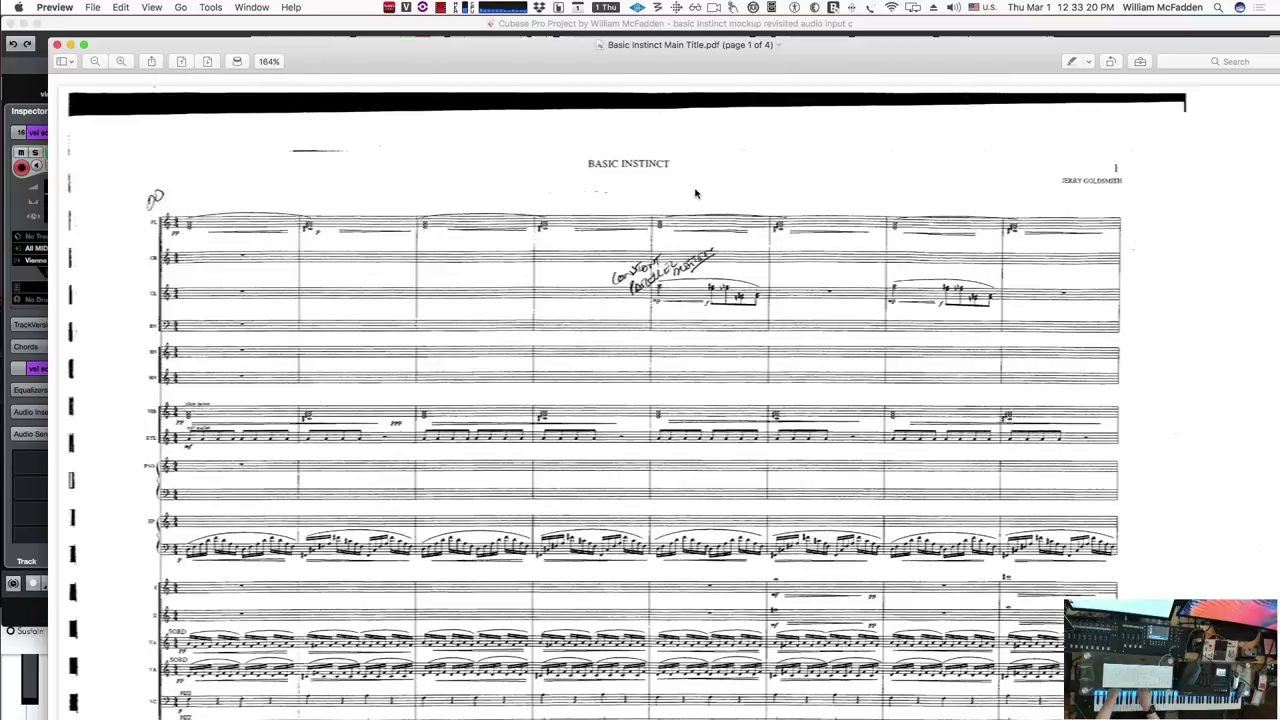
{"action": "key", "text": "super+a"}
{"action": "left_click", "coordinate": [714, 176]}
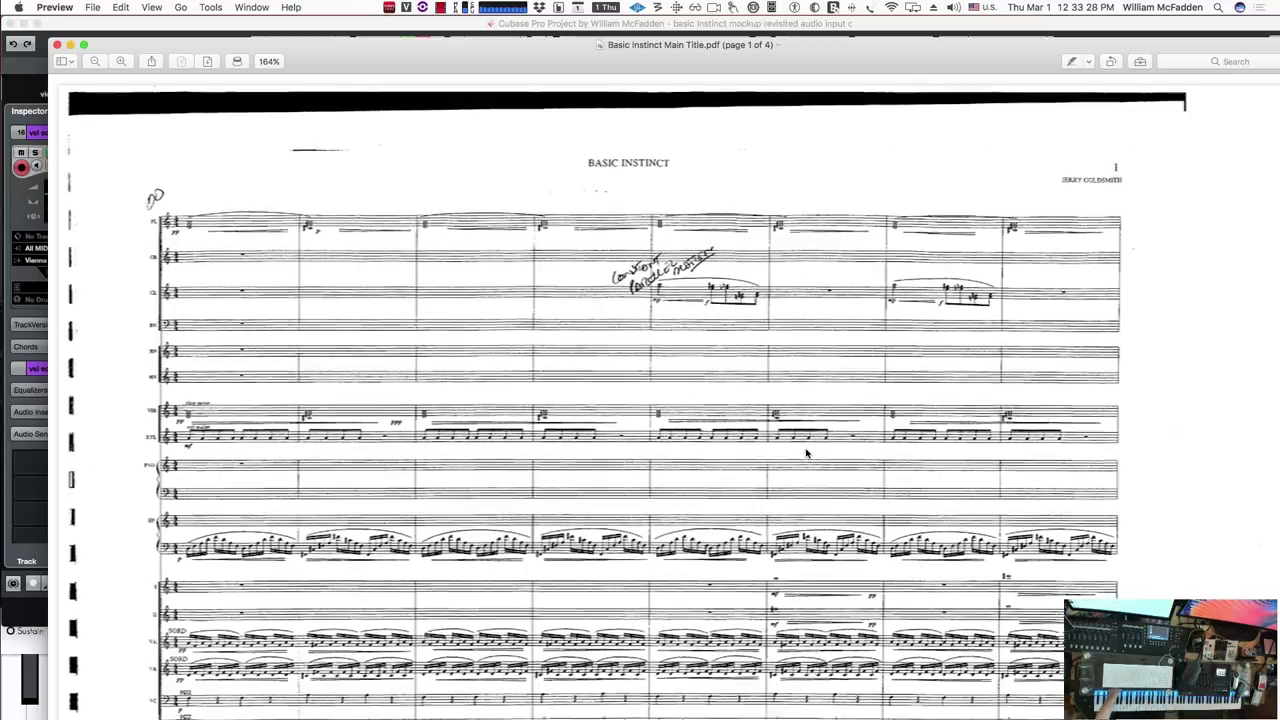
{"action": "scroll", "coordinate": [810, 455], "scroll_direction": "down", "scroll_amount": 3}
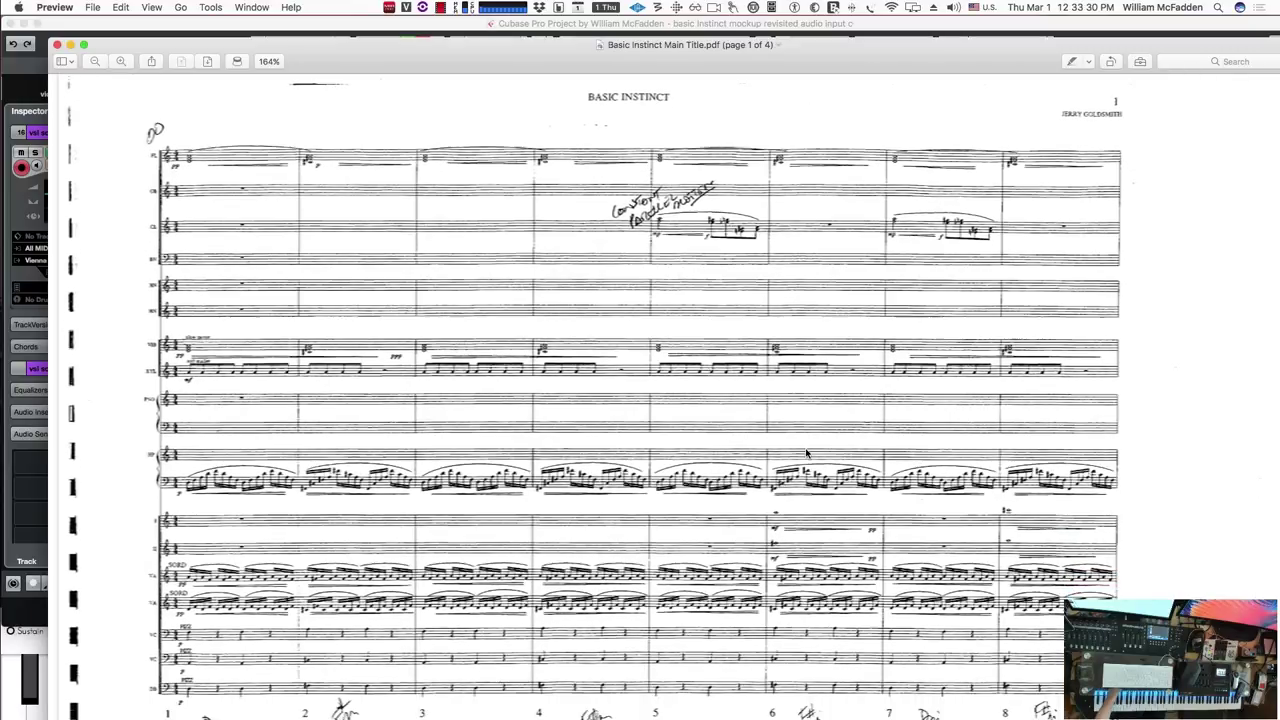
{"action": "scroll", "coordinate": [806, 453], "scroll_direction": "down", "scroll_amount": 2}
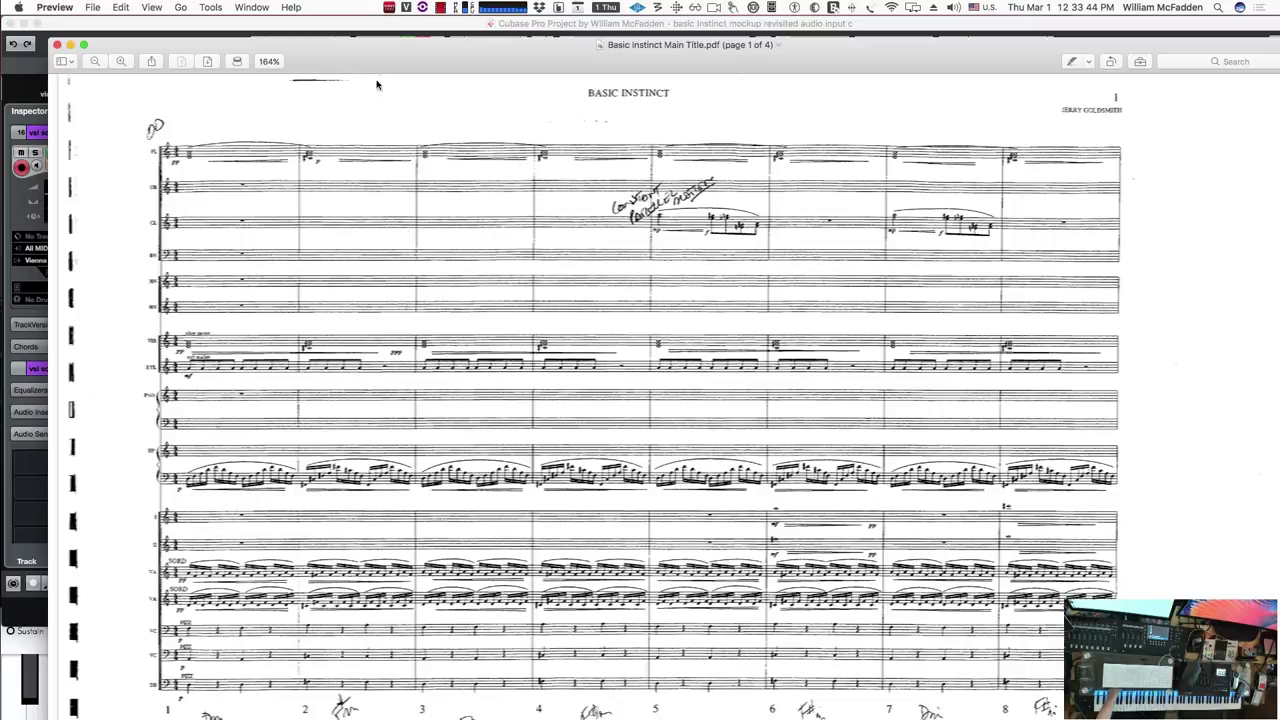
{"action": "key", "text": "super+m"}
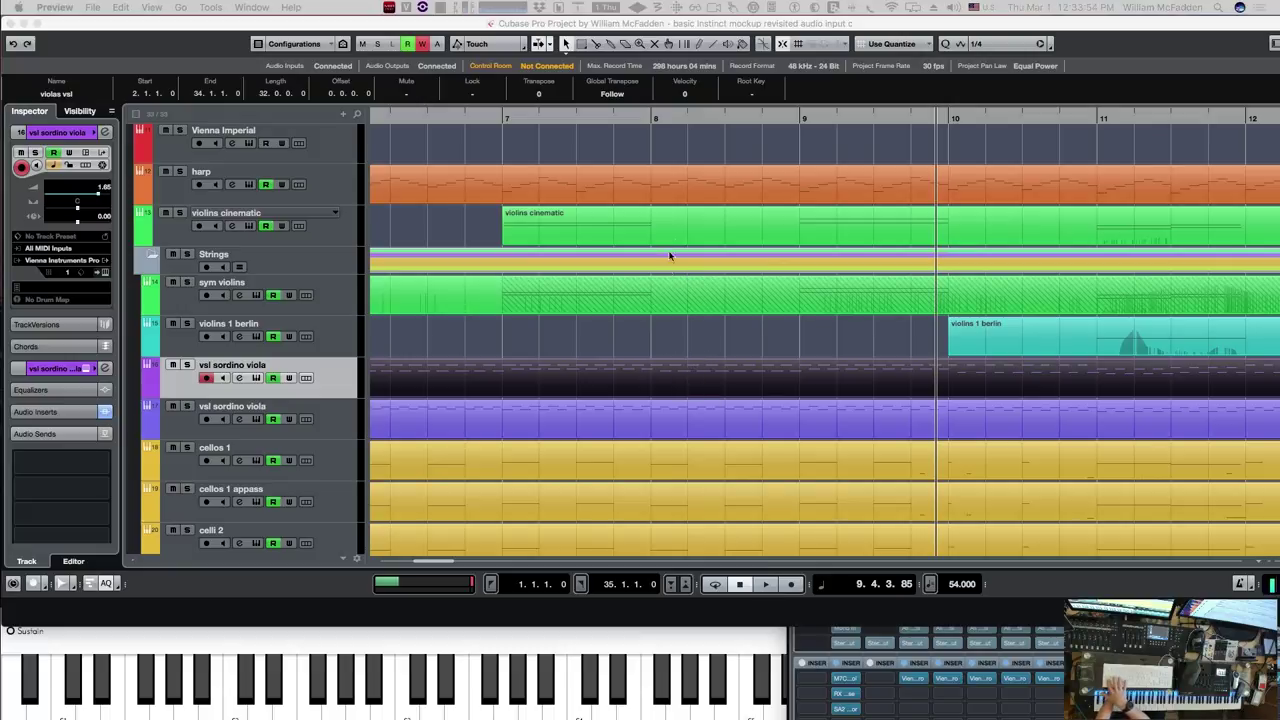
Step: Play the arrangement from bar 6, stop at 7.2.2.71, and scroll down the track list
{"action": "left_click", "coordinate": [652, 152]}
{"action": "key", "text": "KP_0"}
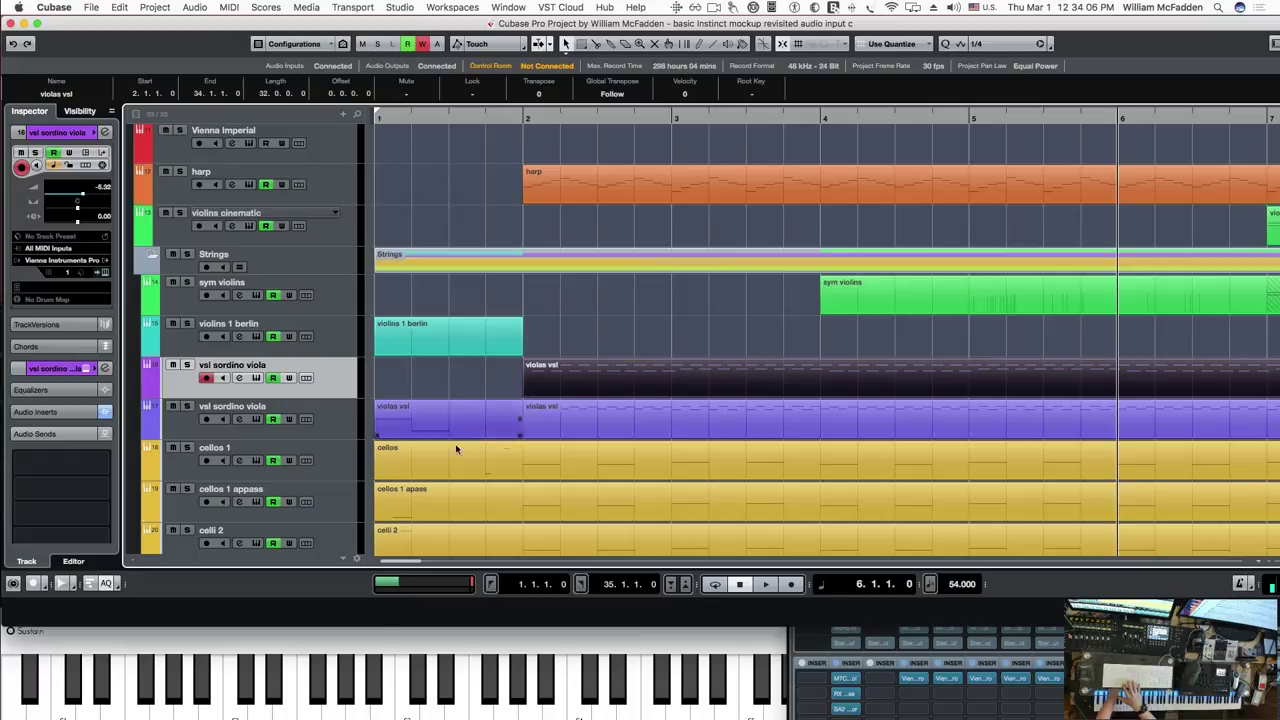
{"action": "key", "text": "space"}
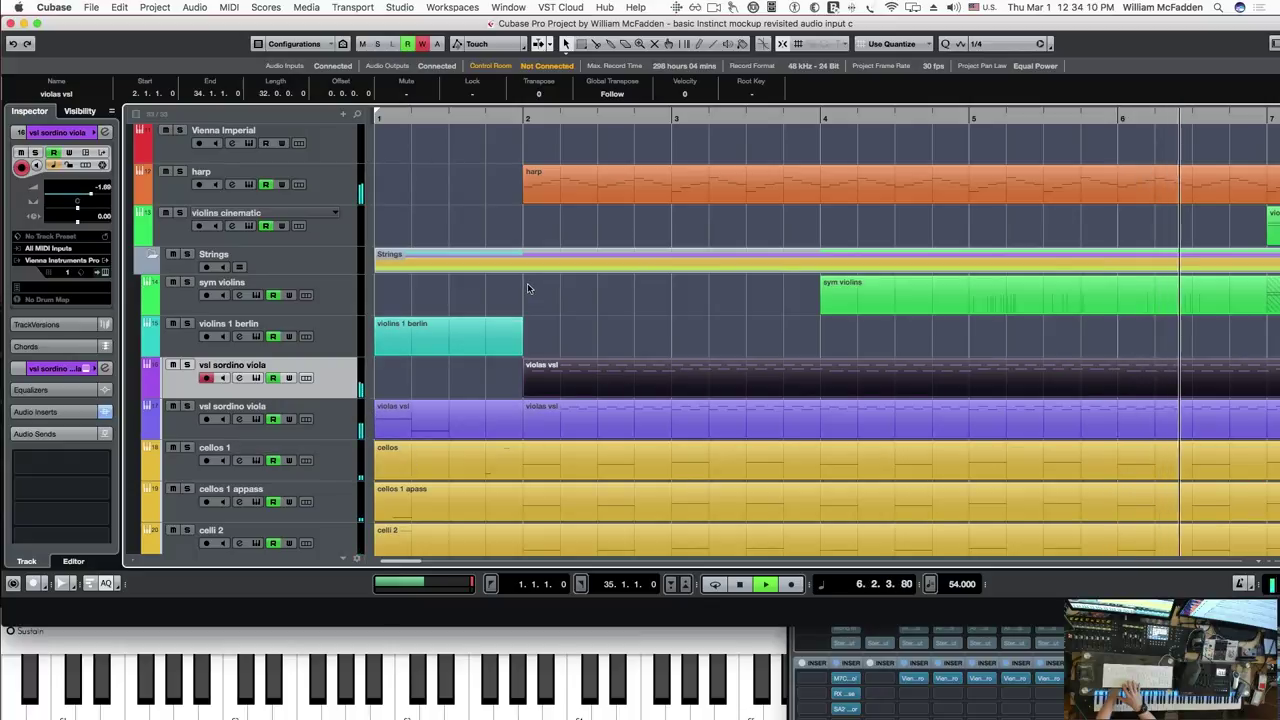
{"action": "scroll", "coordinate": [501, 292], "scroll_direction": "up", "scroll_amount": 10}
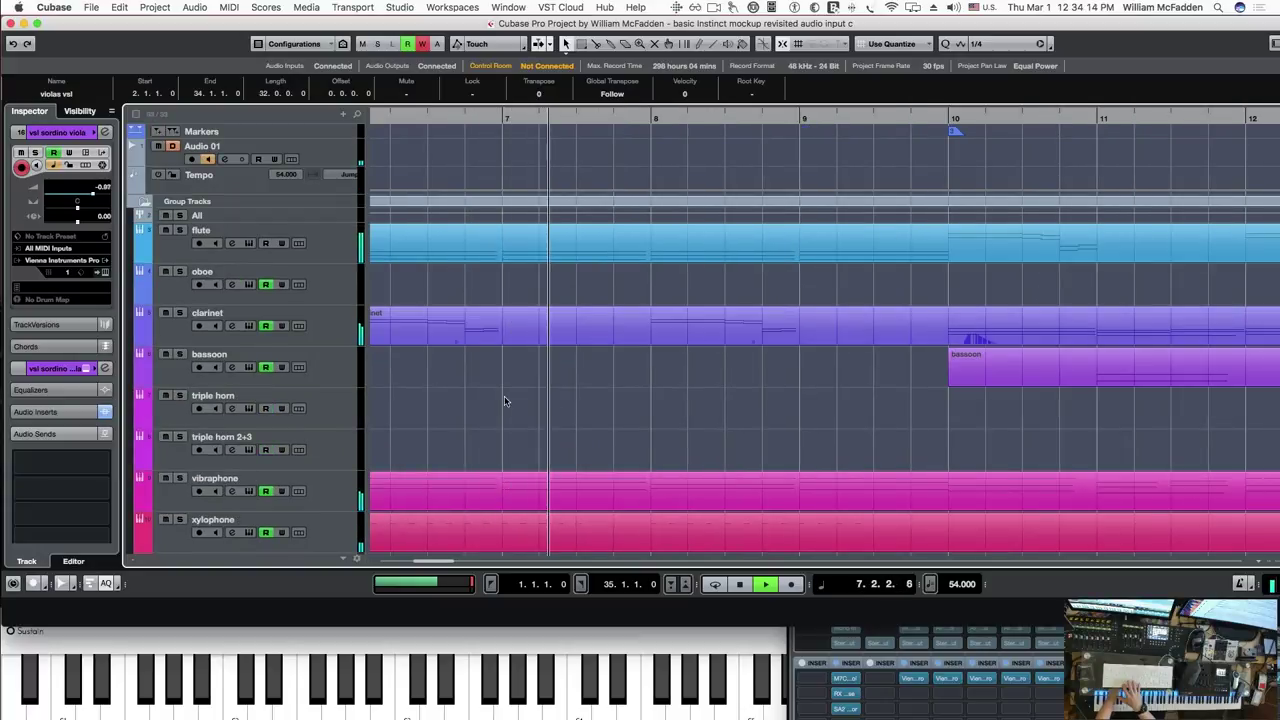
{"action": "key", "text": "space"}
{"action": "scroll", "coordinate": [504, 400], "scroll_direction": "down", "scroll_amount": 7}
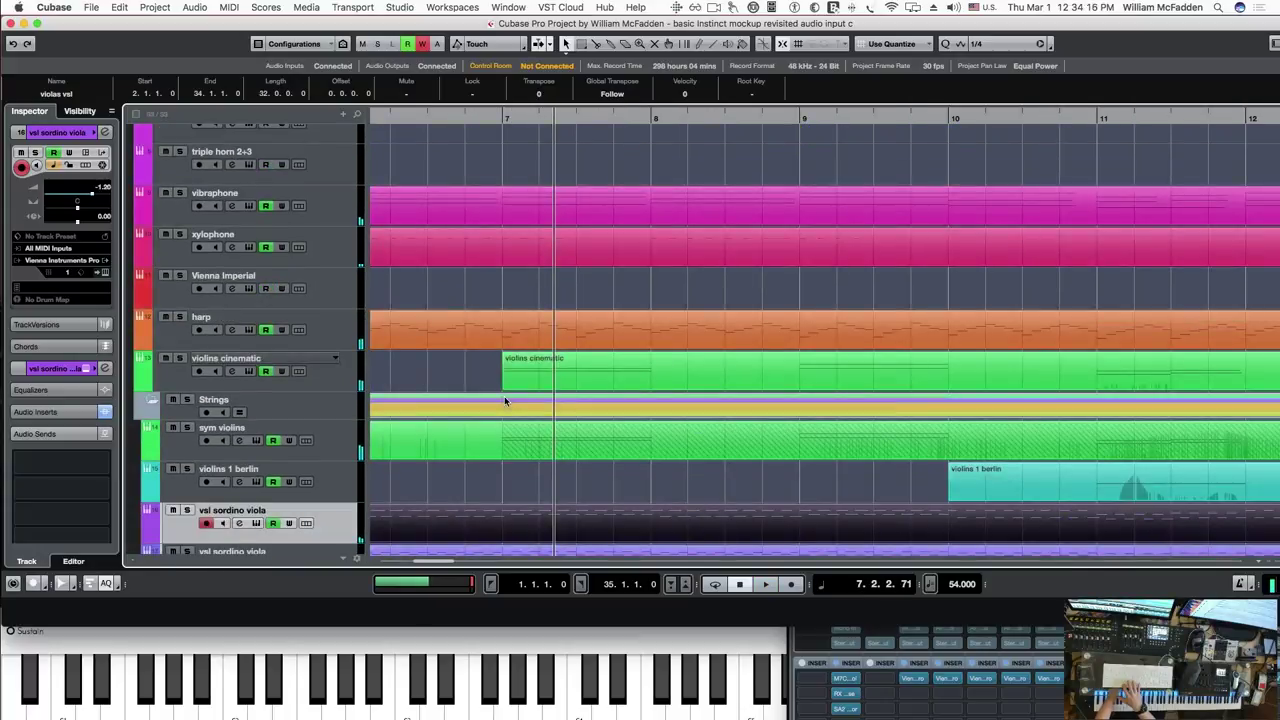
{"action": "scroll", "coordinate": [504, 400], "scroll_direction": "down", "scroll_amount": 5}
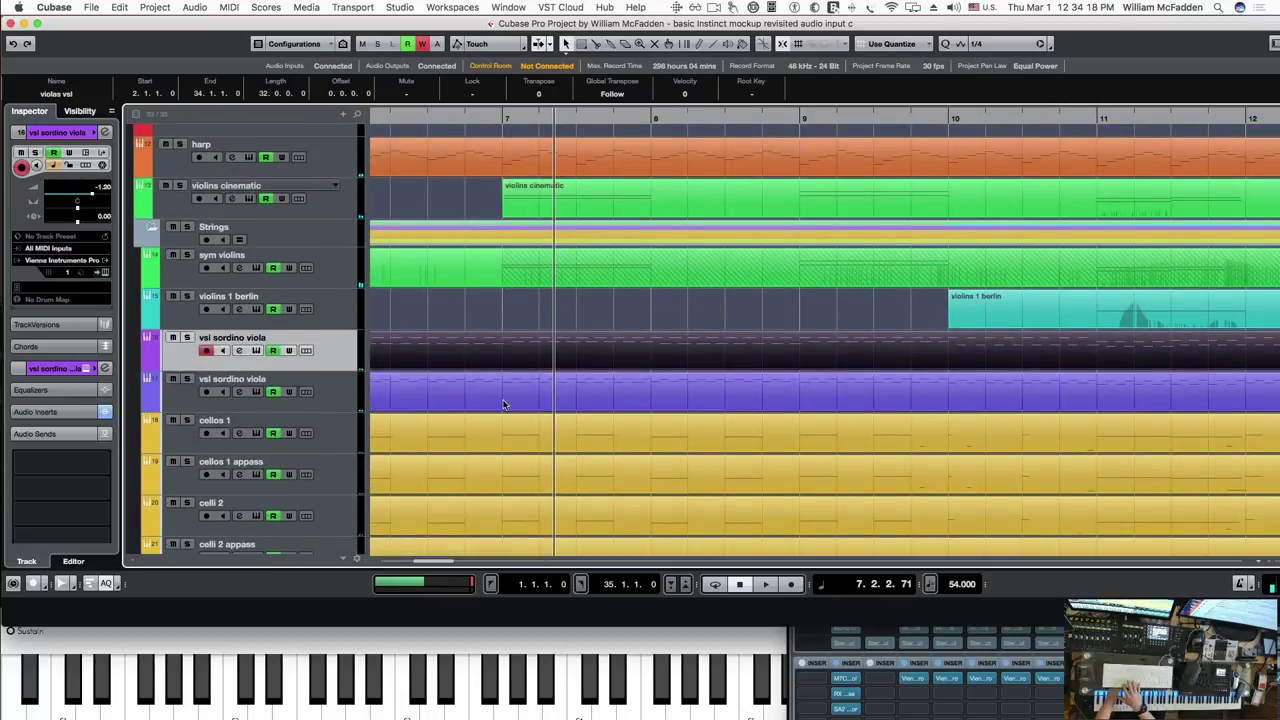
{"action": "scroll", "coordinate": [504, 404], "scroll_direction": "down", "scroll_amount": 1}
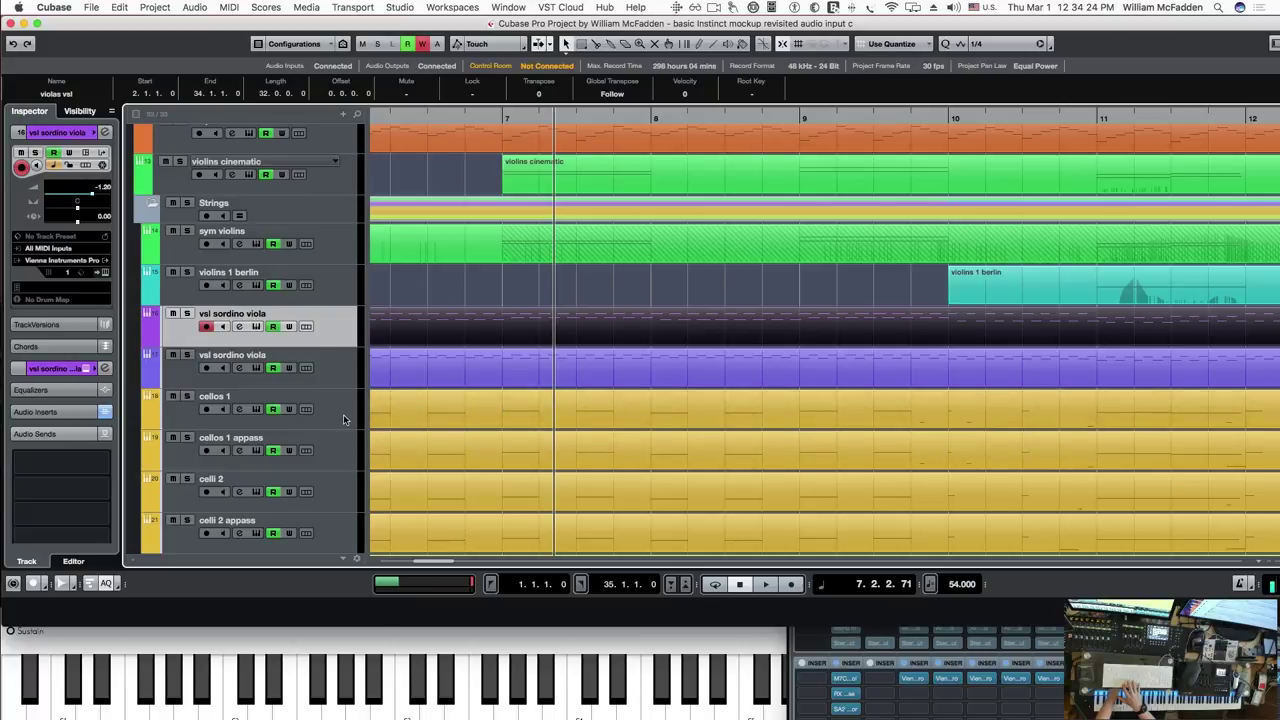
{"action": "scroll", "coordinate": [350, 408], "scroll_direction": "down", "scroll_amount": 1}
Step: Solo the cellos 1, cellos 1 appass and celli 2 appass tracks
{"action": "left_click", "coordinate": [186, 365]}
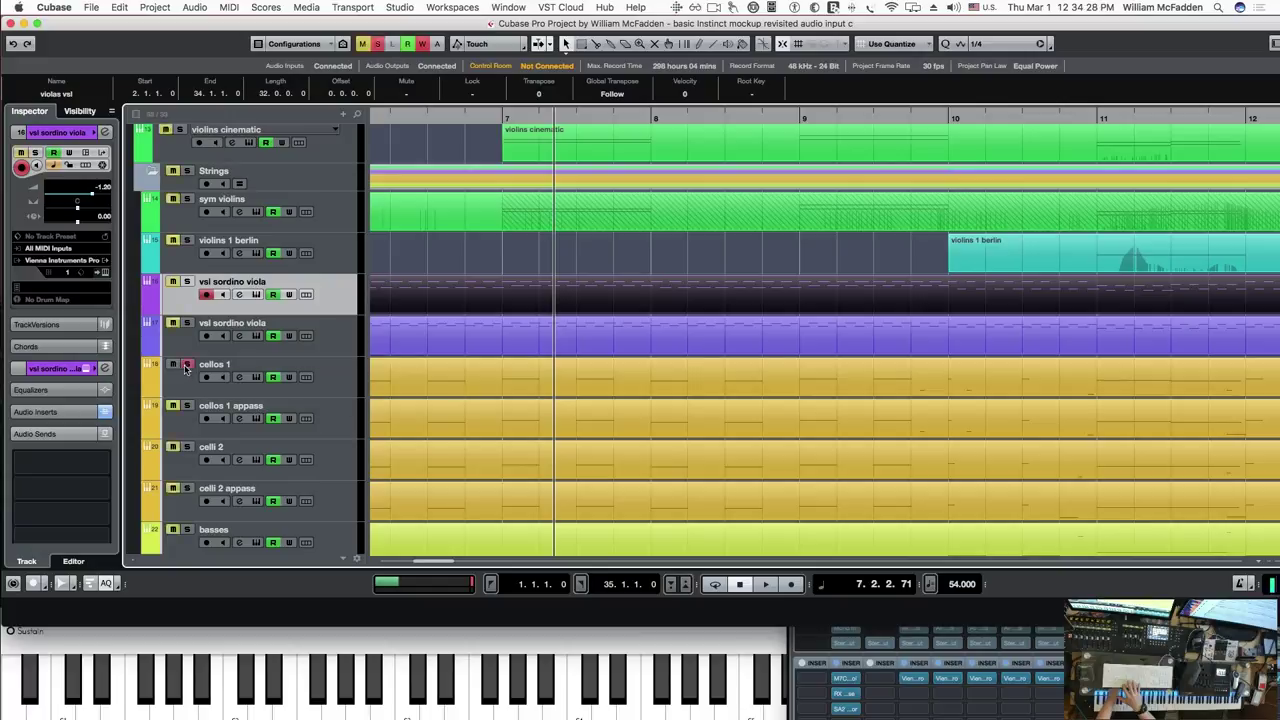
{"action": "left_click", "coordinate": [187, 406]}
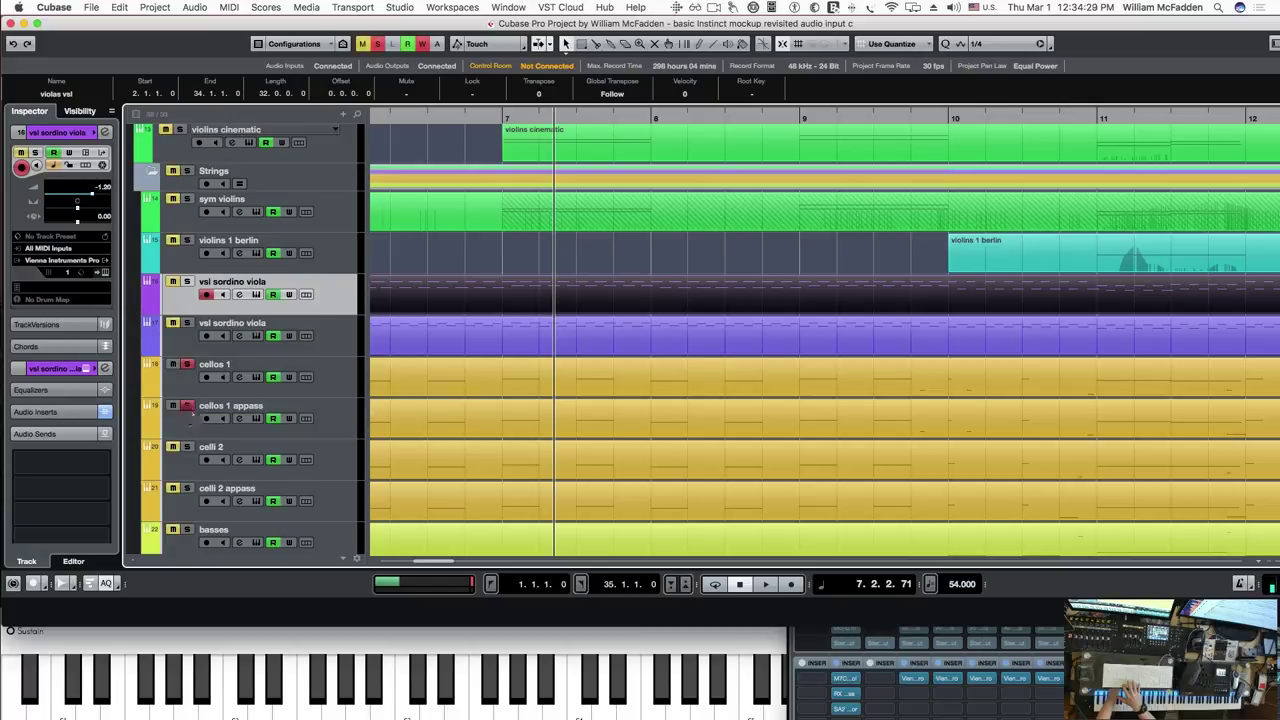
{"action": "left_click", "coordinate": [187, 489]}
{"action": "scroll", "coordinate": [371, 421], "scroll_direction": "down", "scroll_amount": 4}
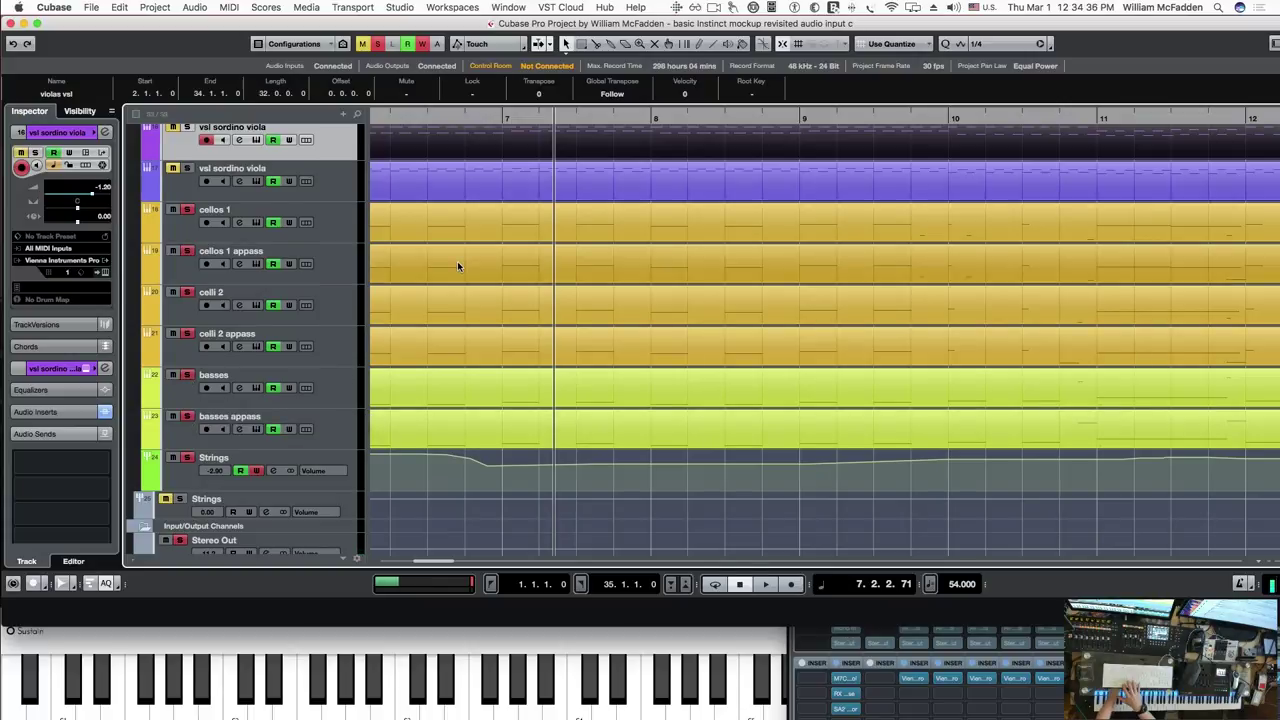
{"action": "scroll", "coordinate": [457, 261], "scroll_direction": "up", "scroll_amount": 1}
{"action": "scroll", "coordinate": [457, 261], "scroll_direction": "up", "scroll_amount": 5}
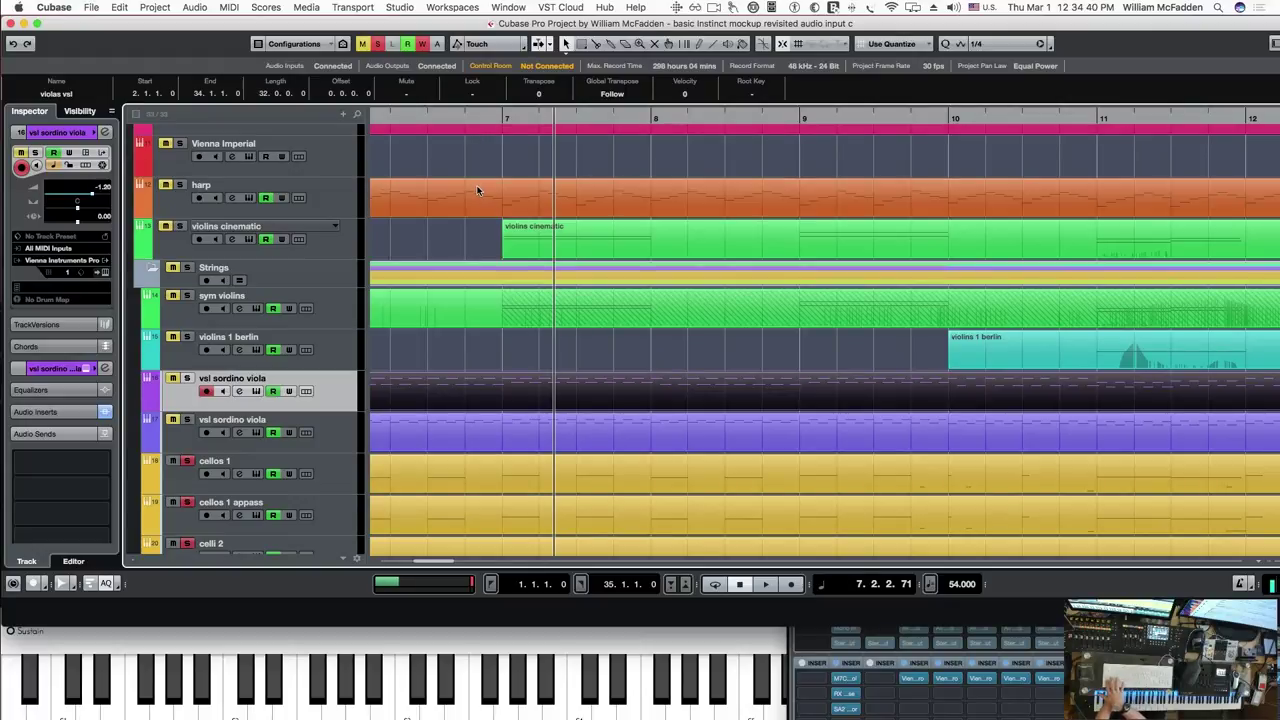
Step: Play the soloed cellos from bar 6 and stop at 9.4.1.8
{"action": "key", "text": "2"}
{"action": "key", "text": "space"}
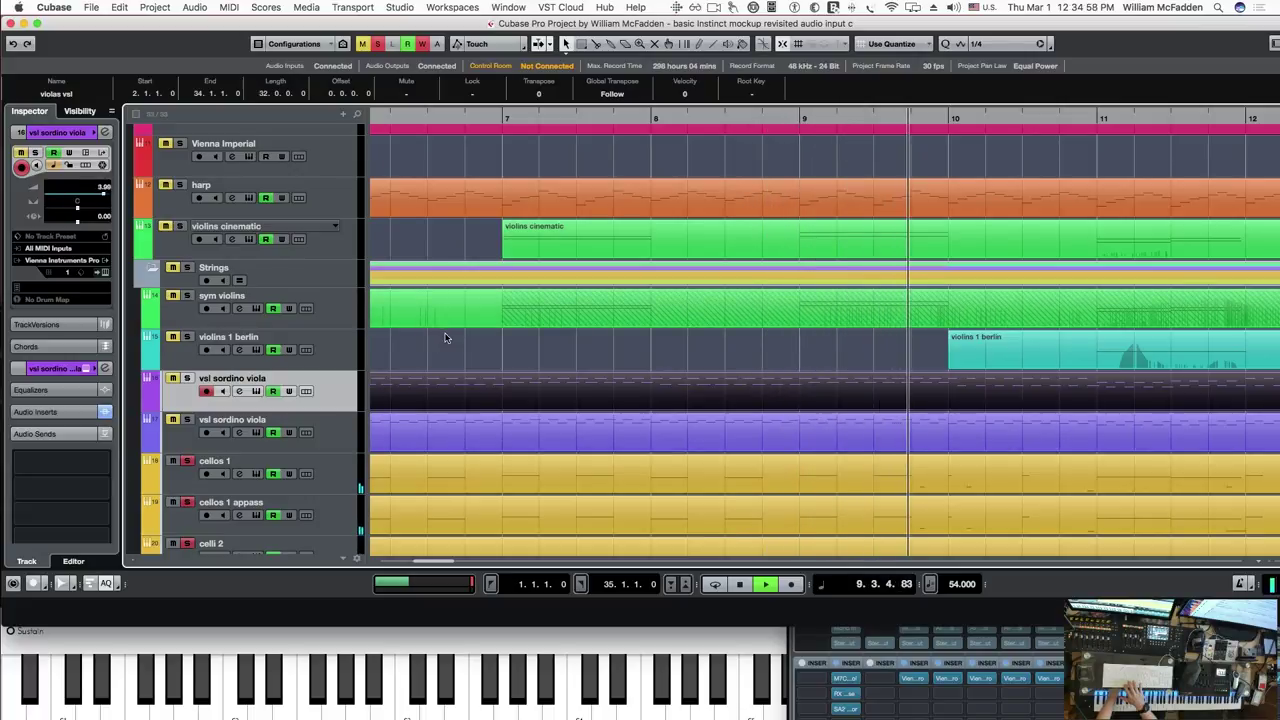
{"action": "key", "text": "space"}
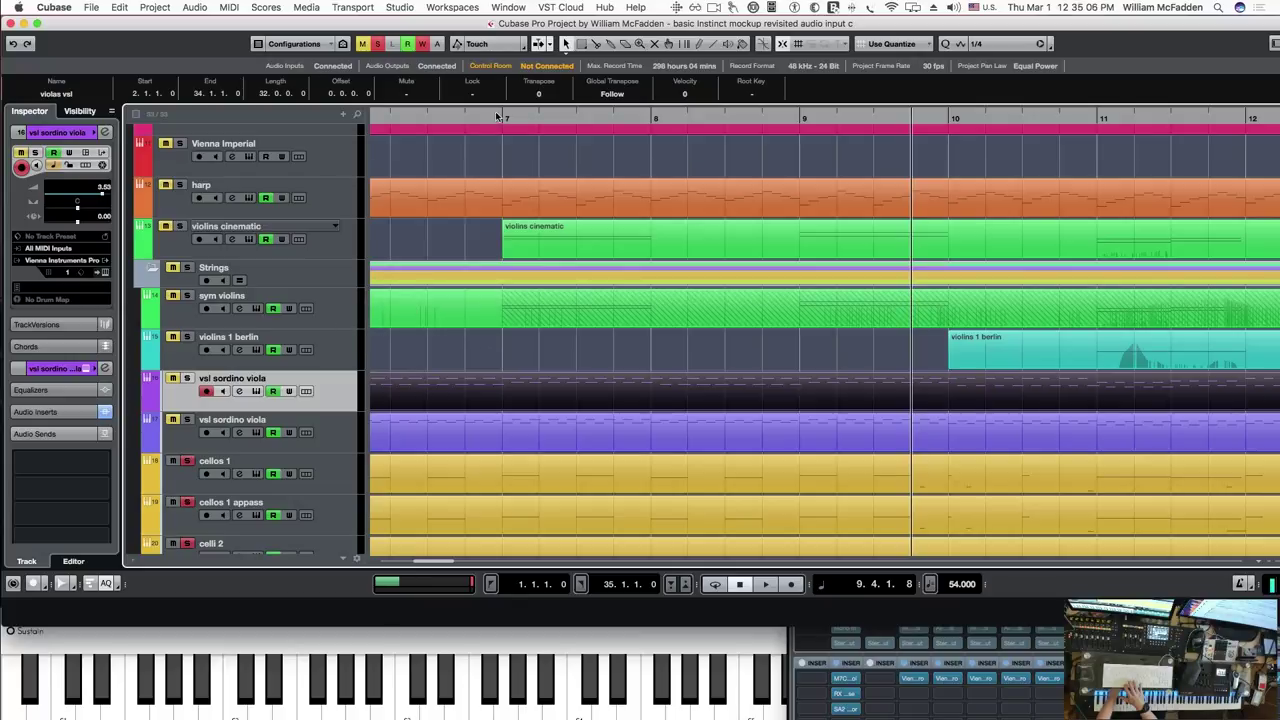
Step: Add sym violins to the cello solos and play from bar 6, stopping at 9.4.3.97
{"action": "left_click", "coordinate": [592, 224]}
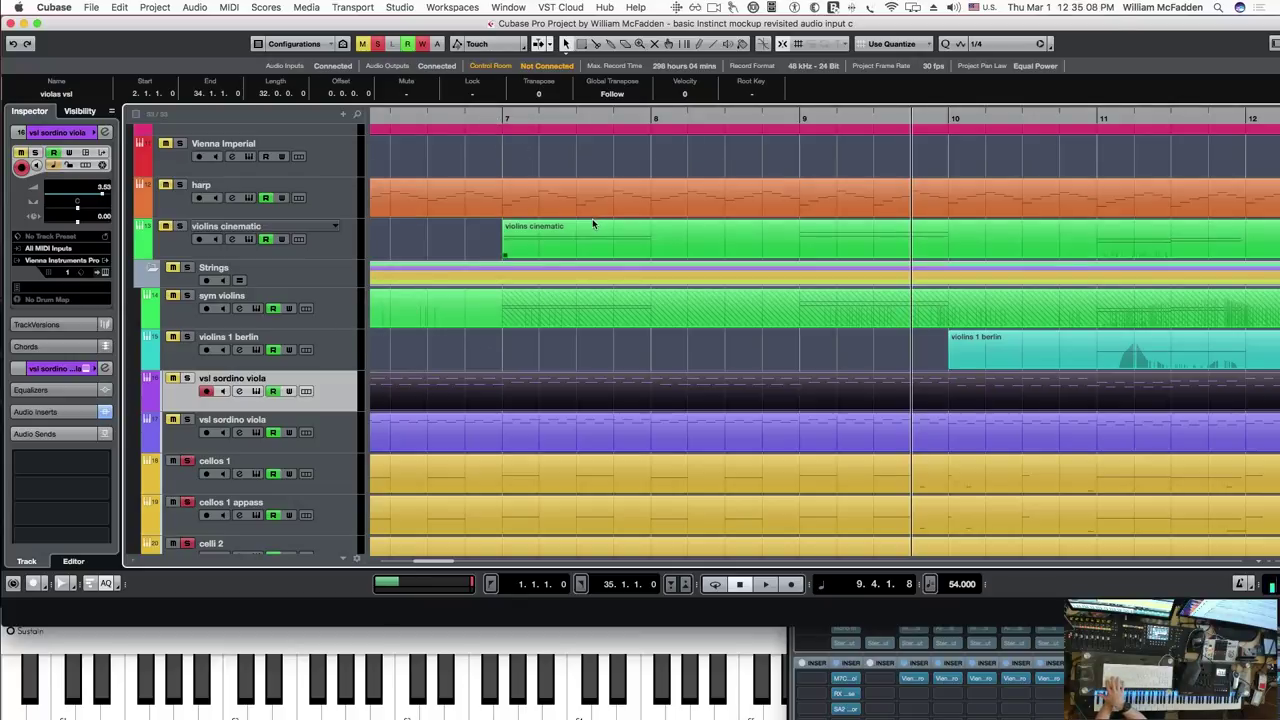
{"action": "key", "text": "shift+b"}
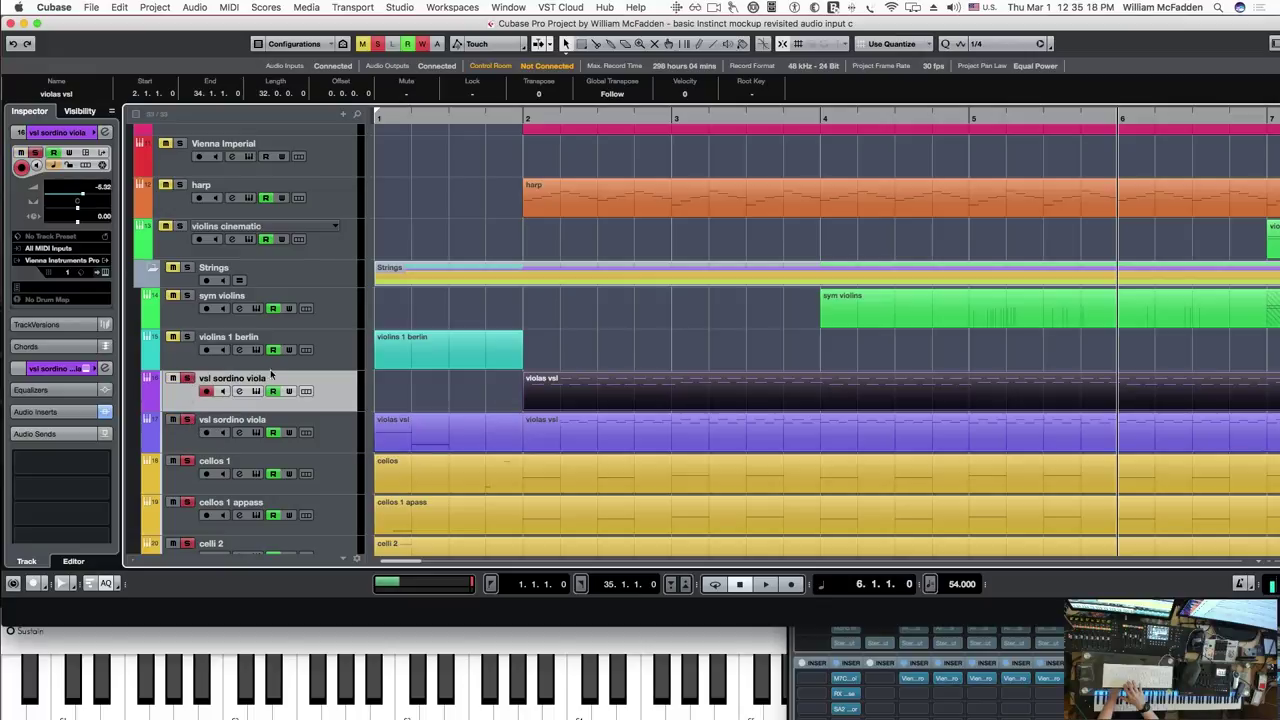
{"action": "left_click", "coordinate": [187, 299]}
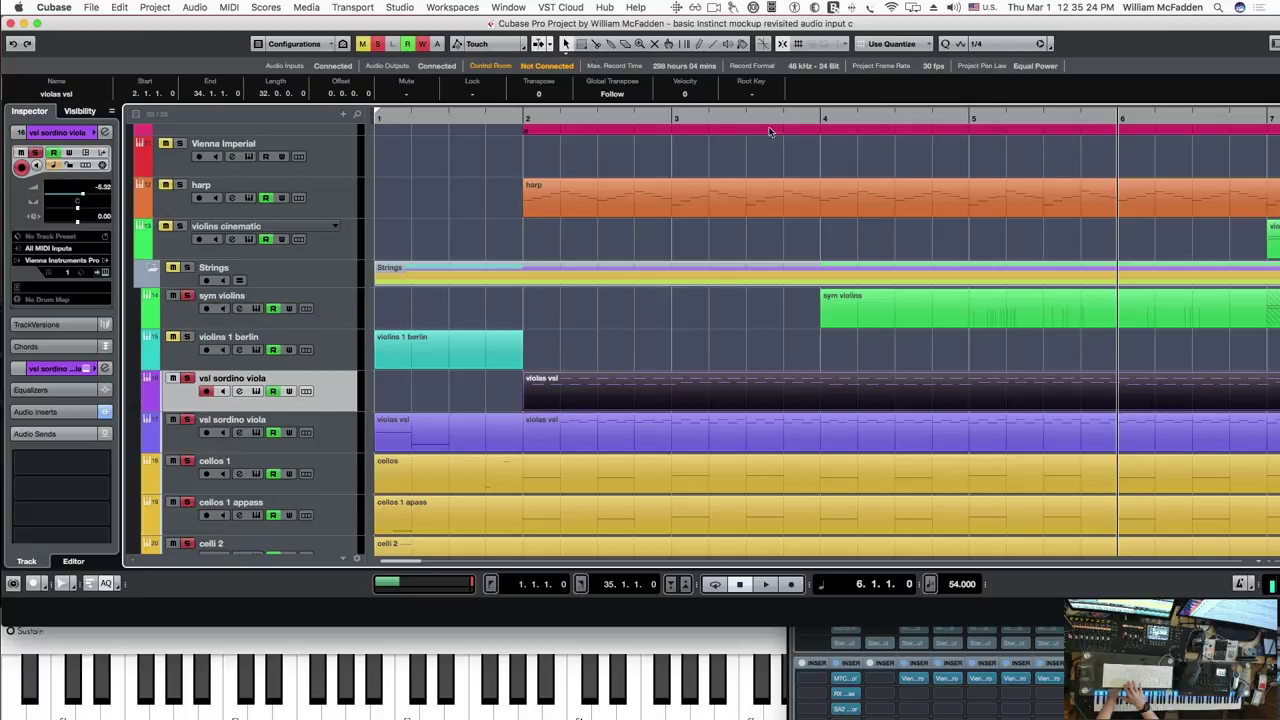
{"action": "left_click", "coordinate": [791, 197]}
{"action": "key", "text": "space"}
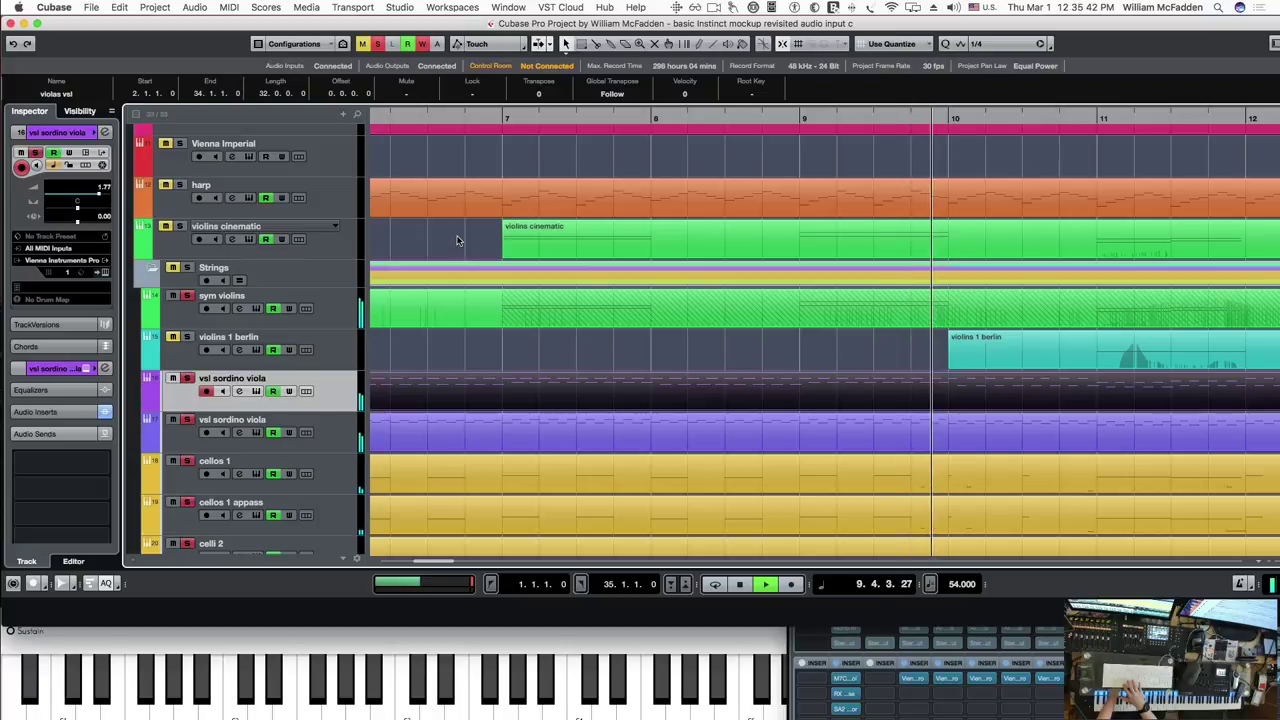
{"action": "key", "text": "space"}
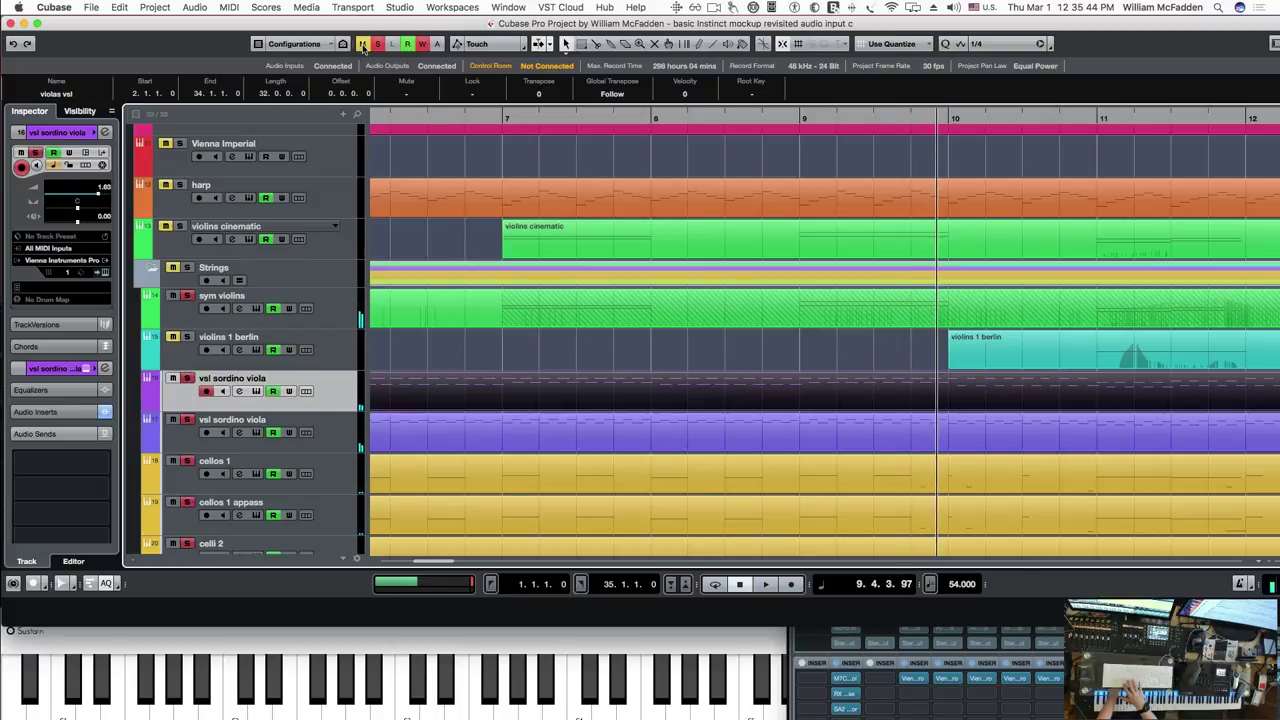
Step: Clear all solos, play from bar 6, and solo violins cinematic and sym violins before stopping
{"action": "left_click", "coordinate": [376, 45]}
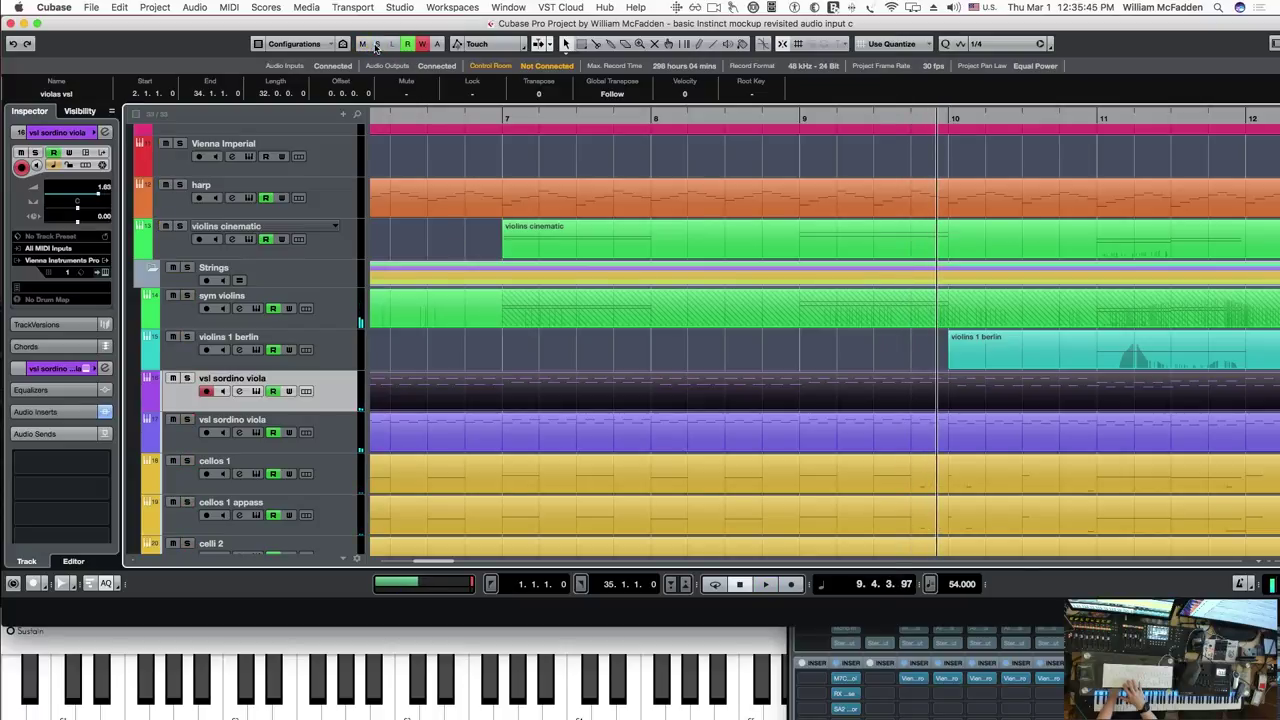
{"action": "left_click", "coordinate": [444, 115]}
{"action": "key", "text": "space"}
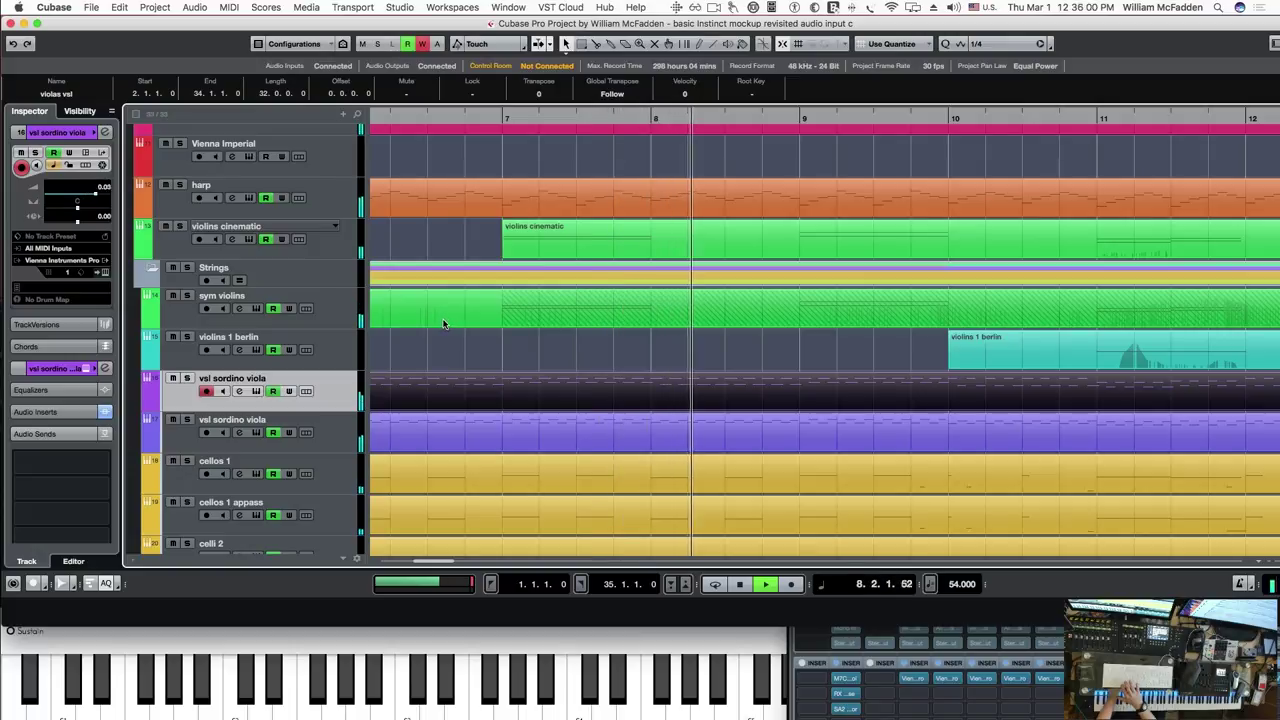
{"action": "left_click", "coordinate": [181, 227]}
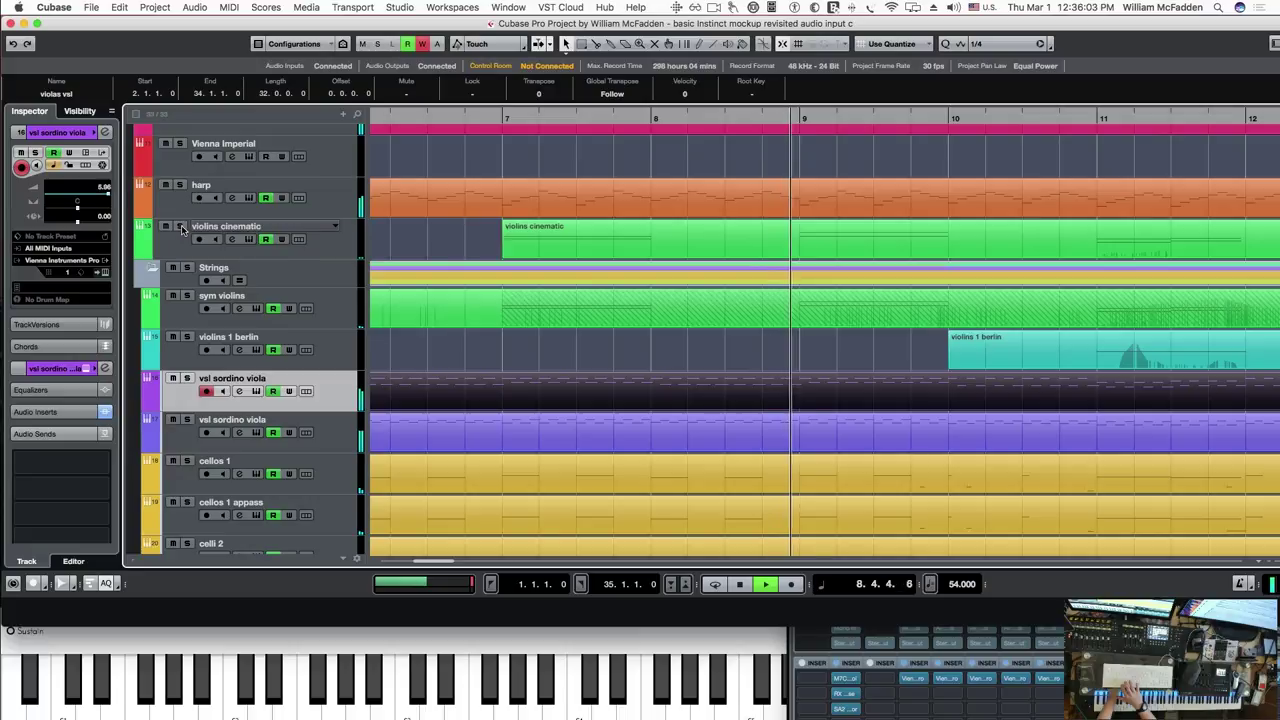
{"action": "left_click", "coordinate": [186, 299]}
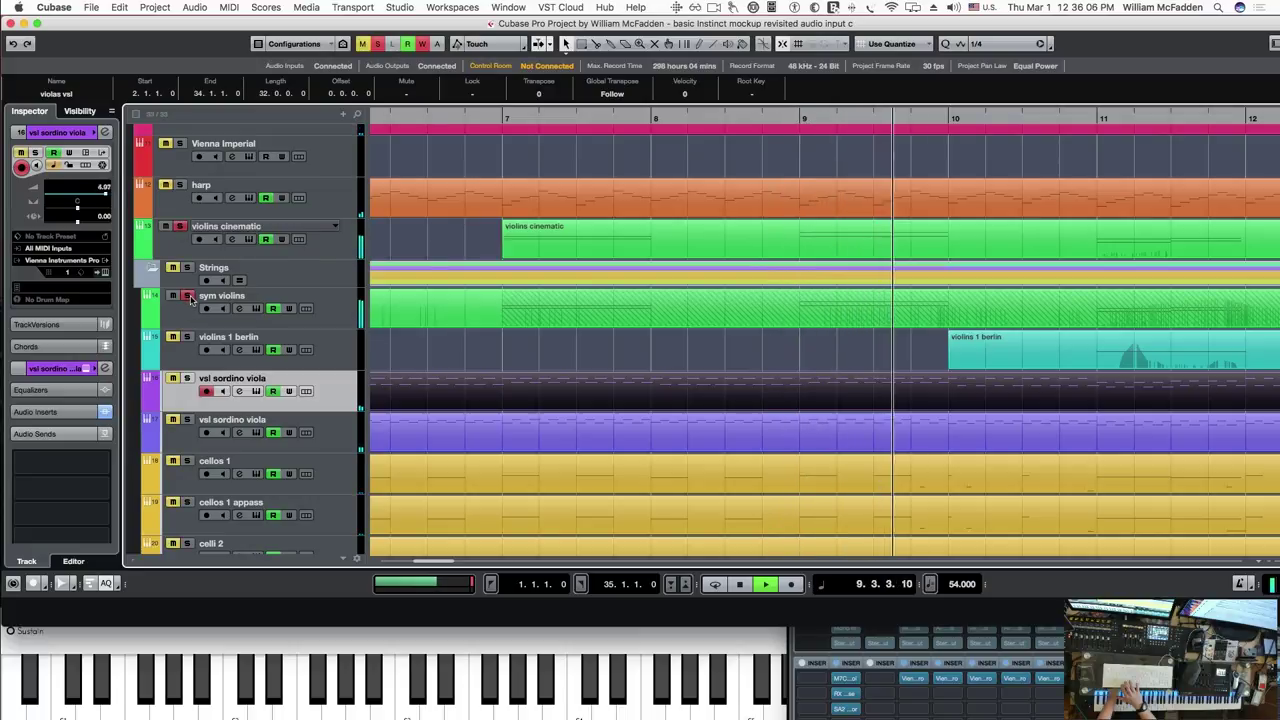
{"action": "key", "text": "space"}
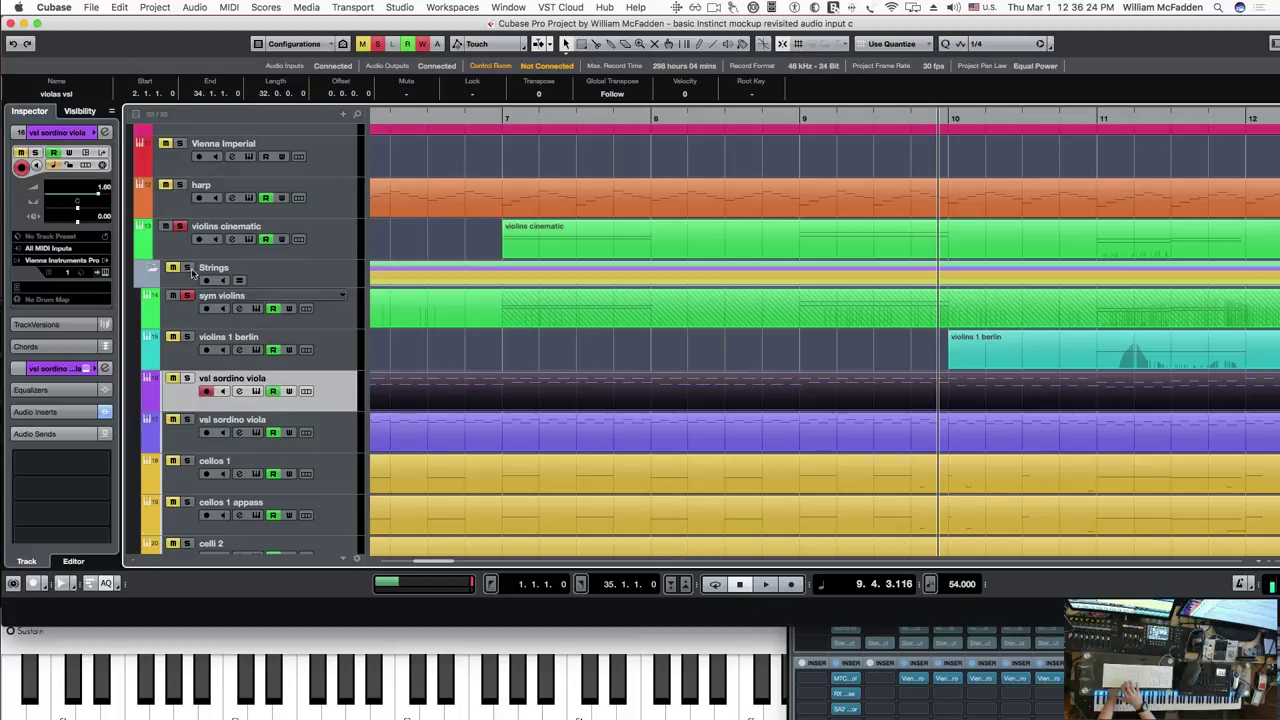
Step: Deactivate all solos and mutes and place the playback position at bar 10 (10.1.1.0)
{"action": "left_click", "coordinate": [377, 44]}
{"action": "left_click", "coordinate": [362, 44]}
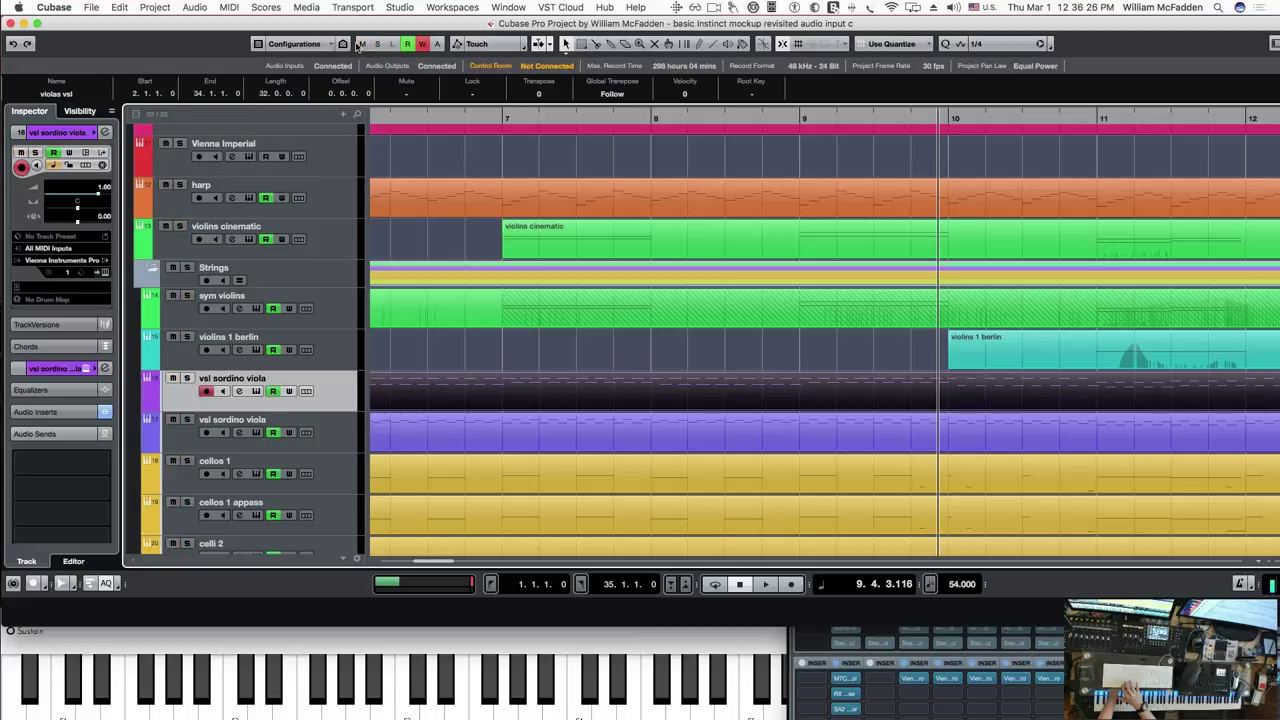
{"action": "left_click", "coordinate": [644, 204]}
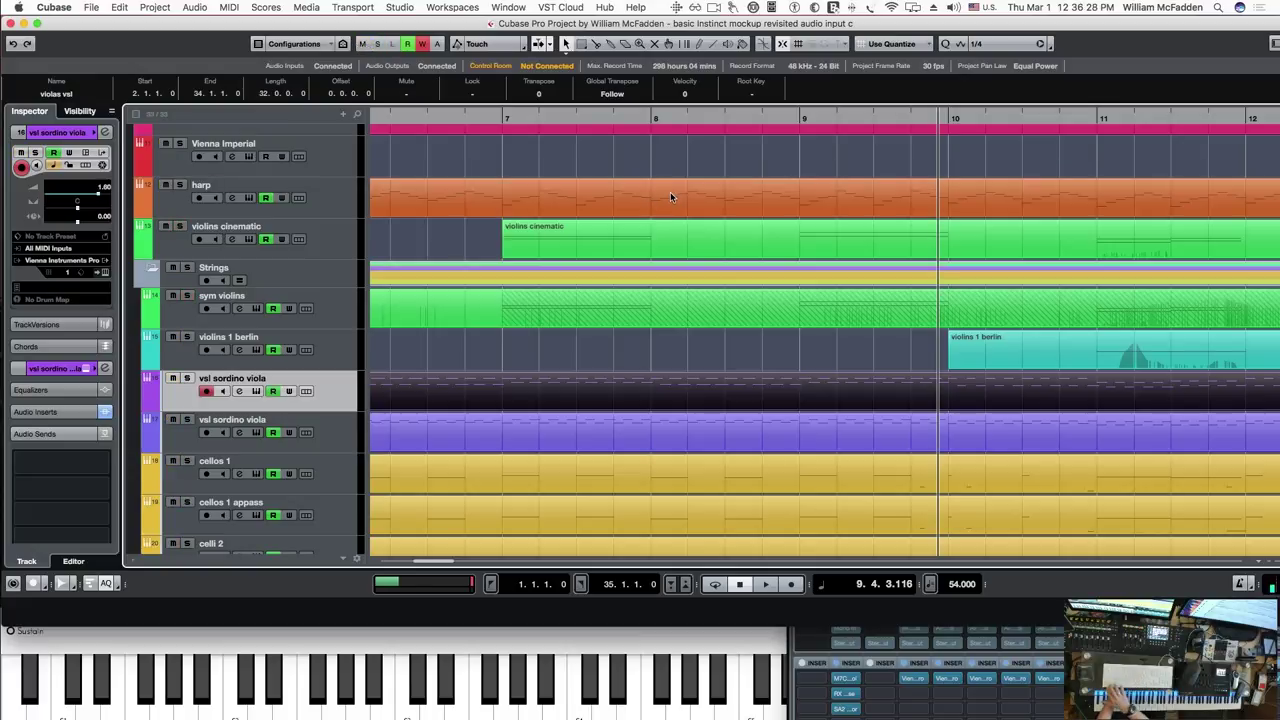
{"action": "key", "text": "Right"}
{"action": "left_click", "coordinate": [640, 153]}
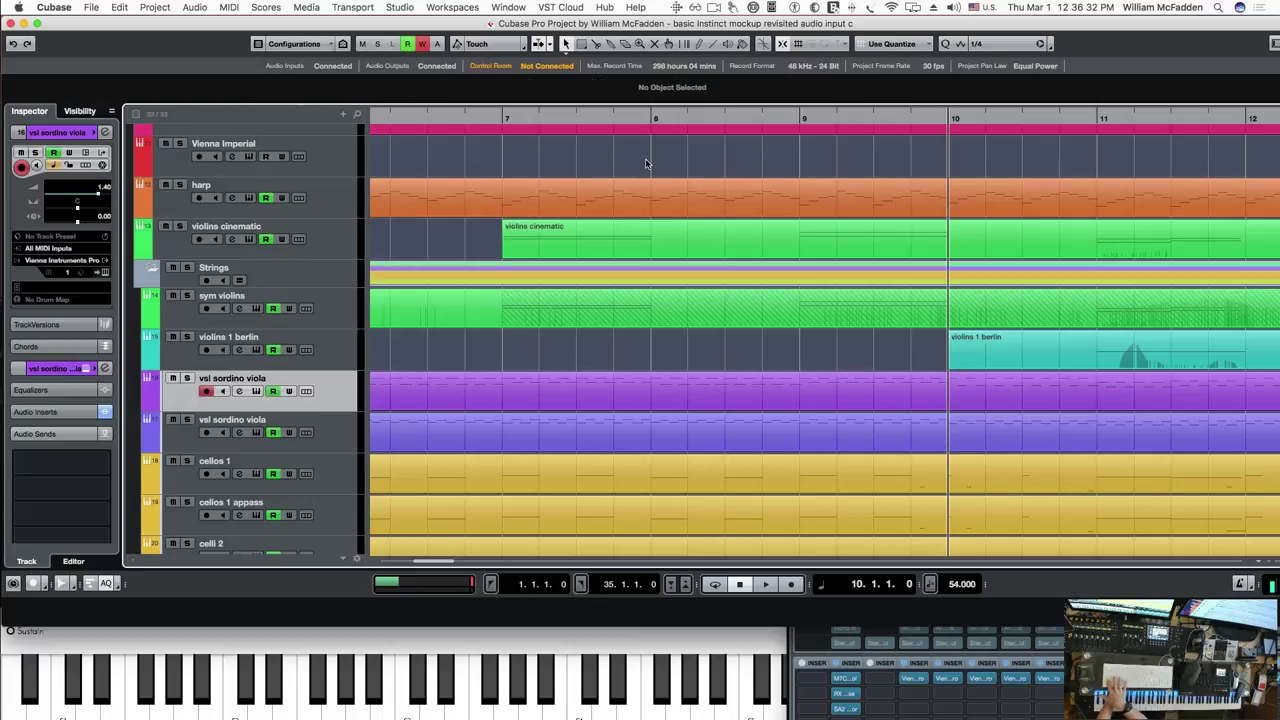
{"action": "key", "text": "Right"}
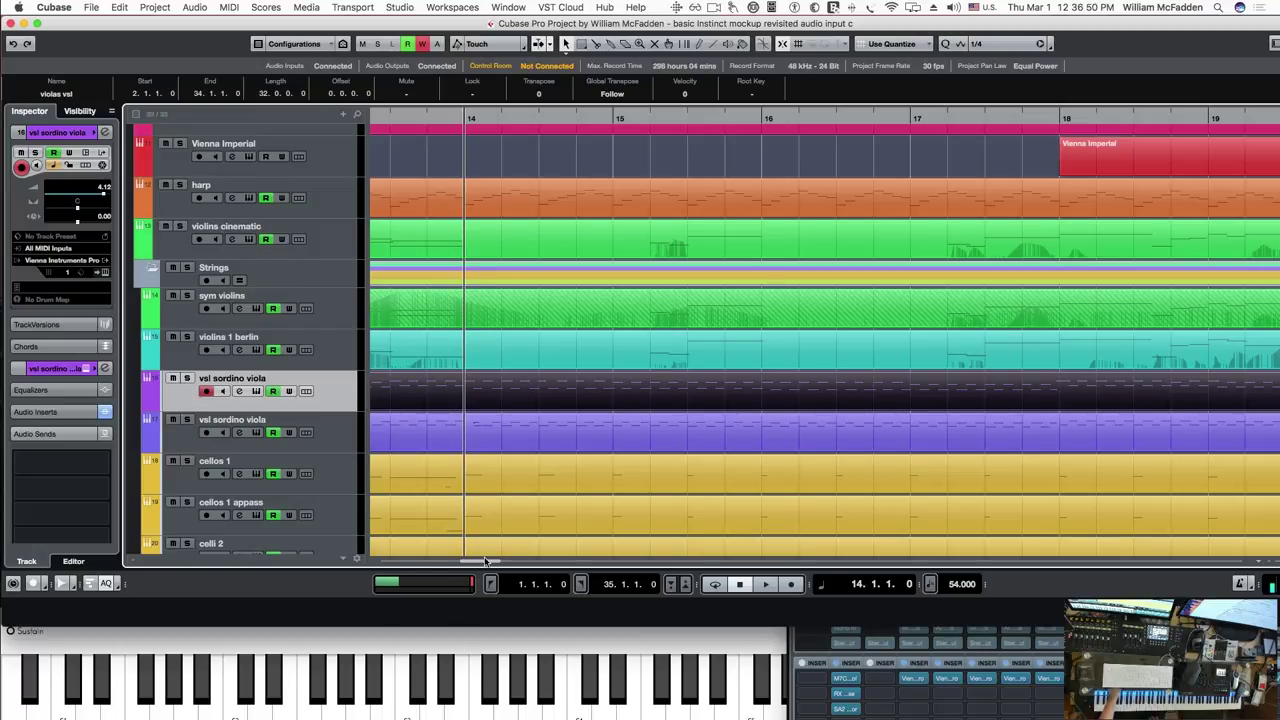
{"action": "left_click_drag", "start_coordinate": [487, 561], "coordinate": [451, 565]}
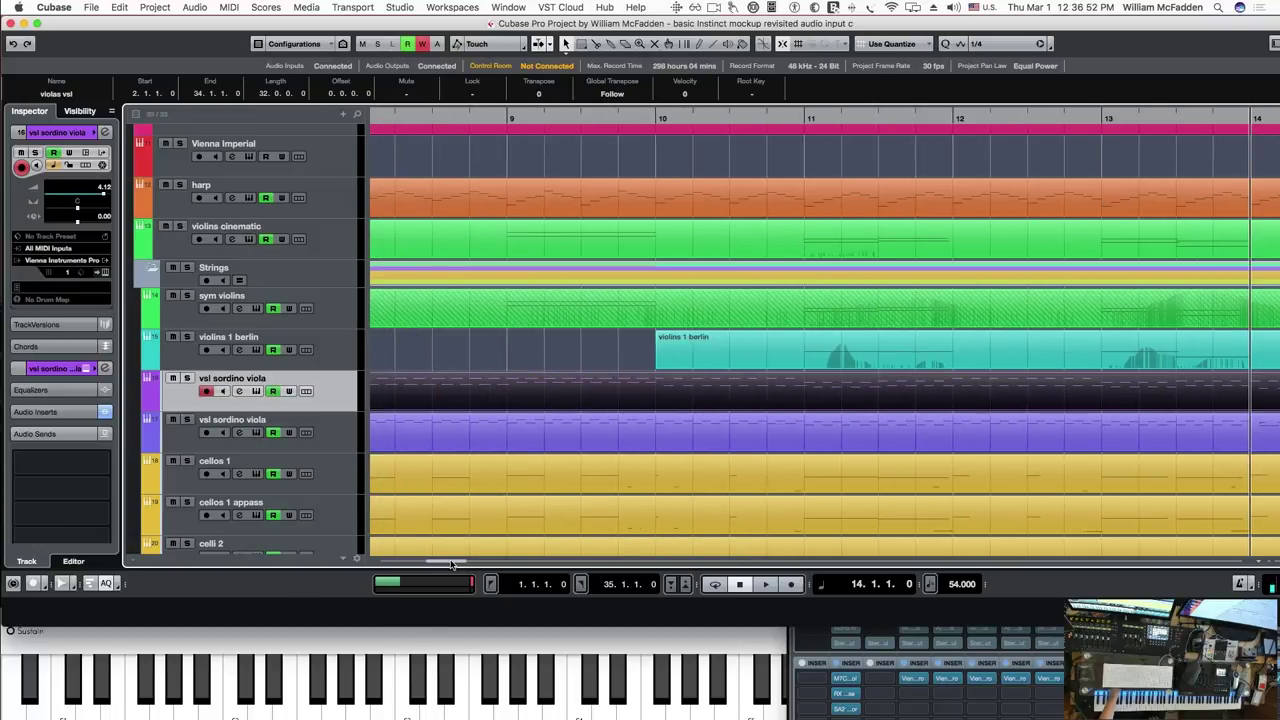
{"action": "left_click", "coordinate": [657, 121]}
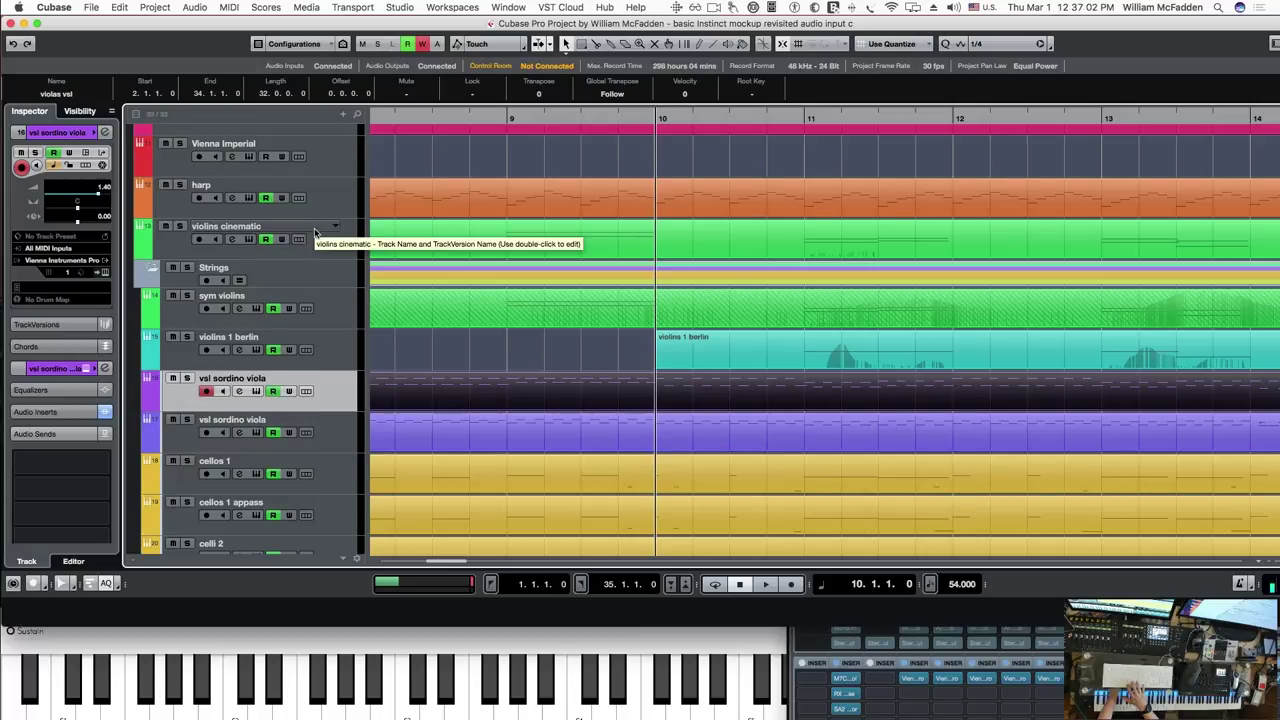
Step: Scroll the woodwinds into view and play the soloed flute alone from bar 10
{"action": "scroll", "coordinate": [296, 260], "scroll_direction": "up", "scroll_amount": 10}
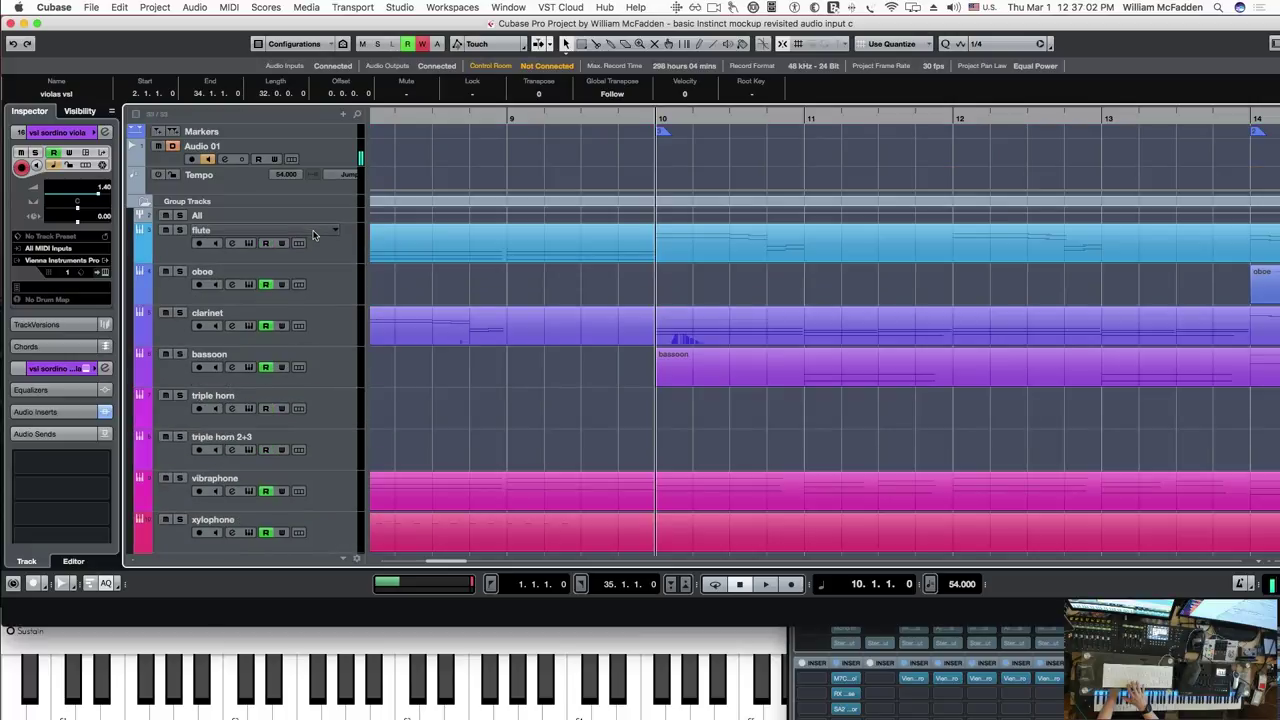
{"action": "left_click", "coordinate": [180, 231]}
{"action": "key", "text": "space"}
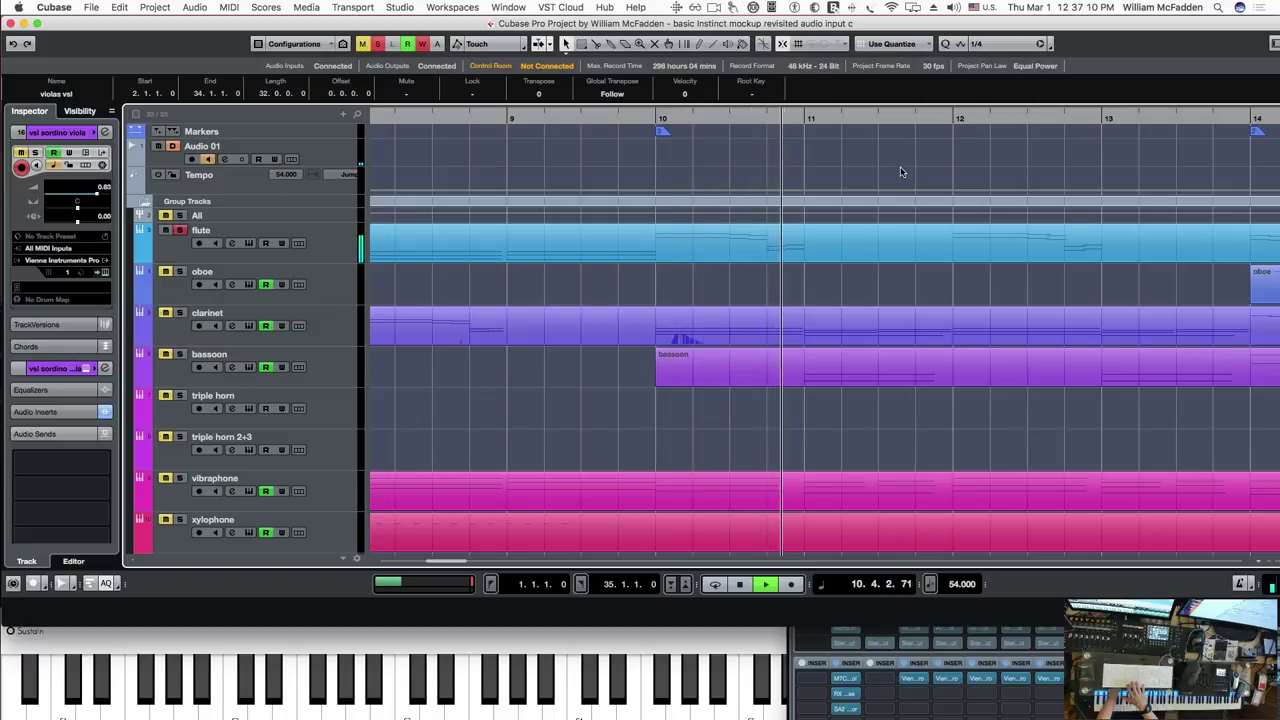
{"action": "key", "text": "space"}
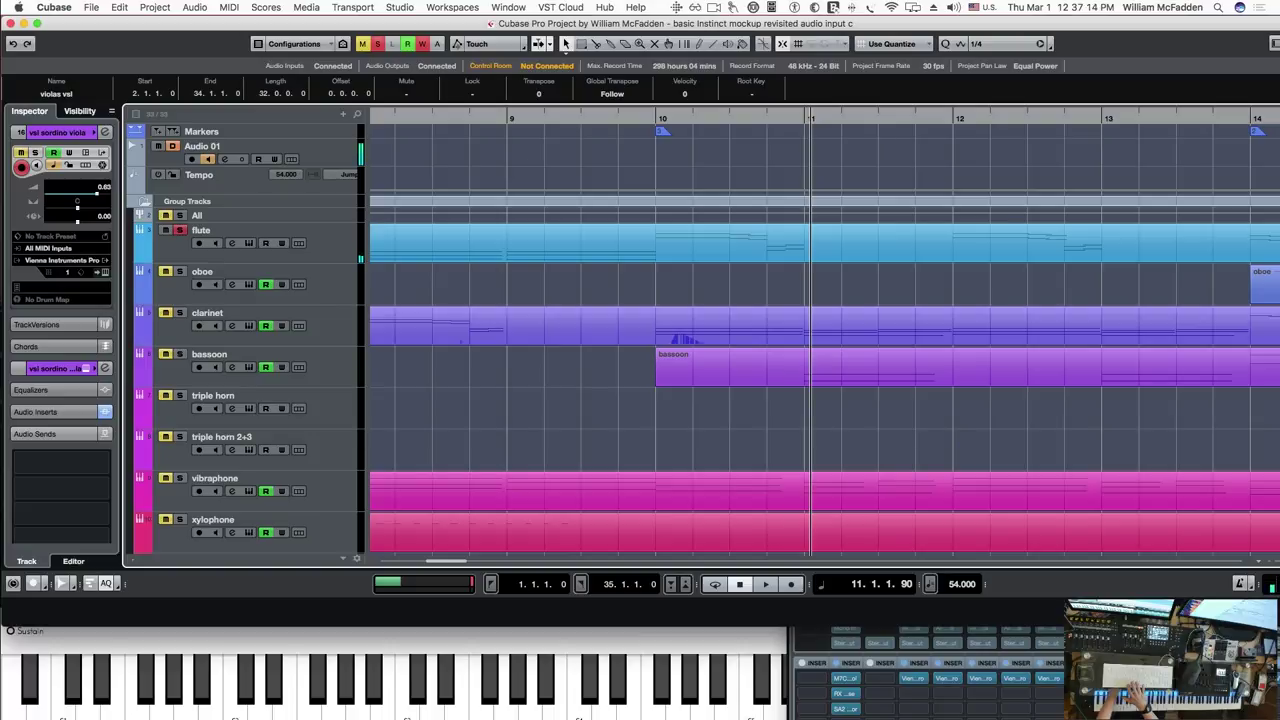
Step: Unsolo the flute and play the full ensemble from bar 10, stopping at 13.4.3.41
{"action": "left_click", "coordinate": [653, 117]}
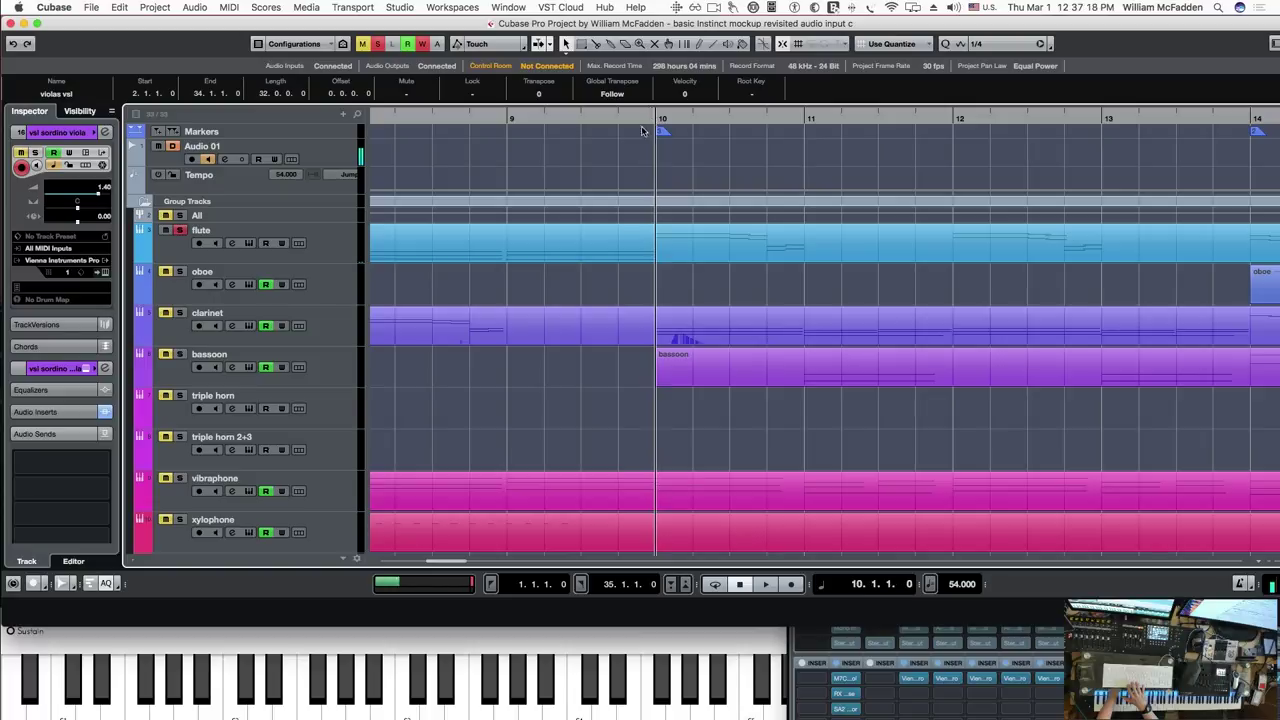
{"action": "left_click", "coordinate": [180, 230]}
{"action": "key", "text": "space"}
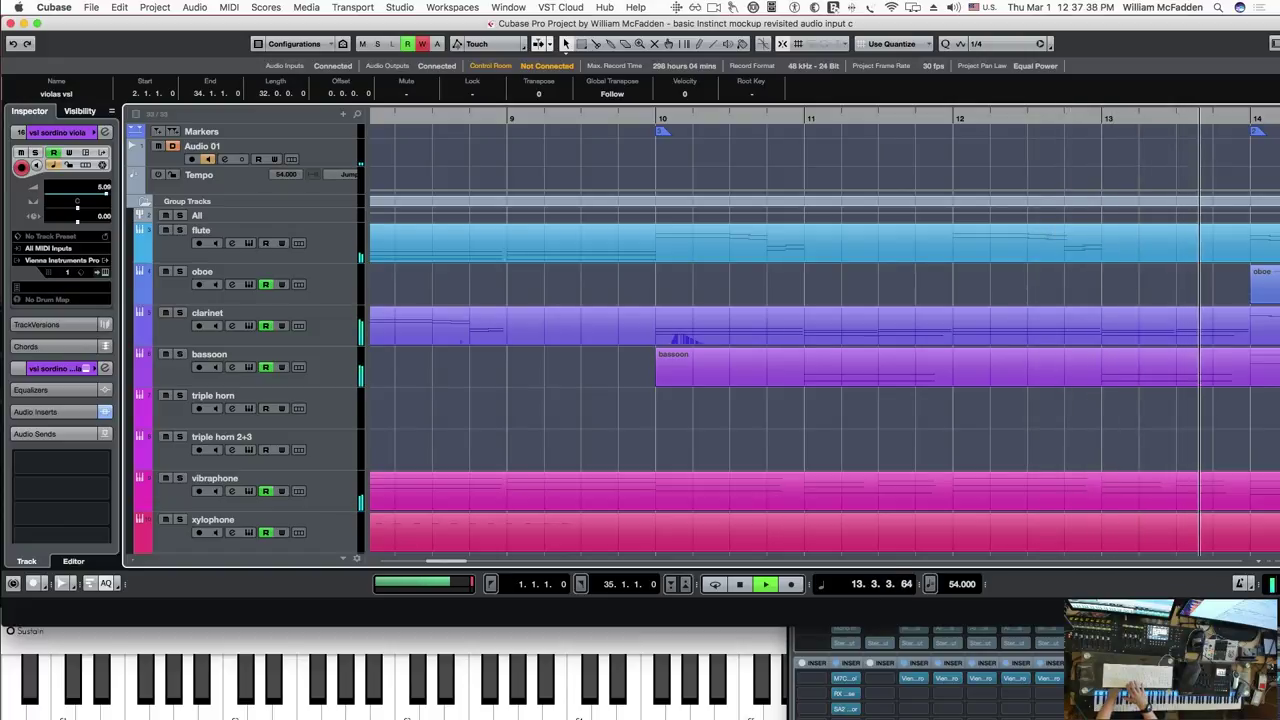
{"action": "key", "text": "space"}
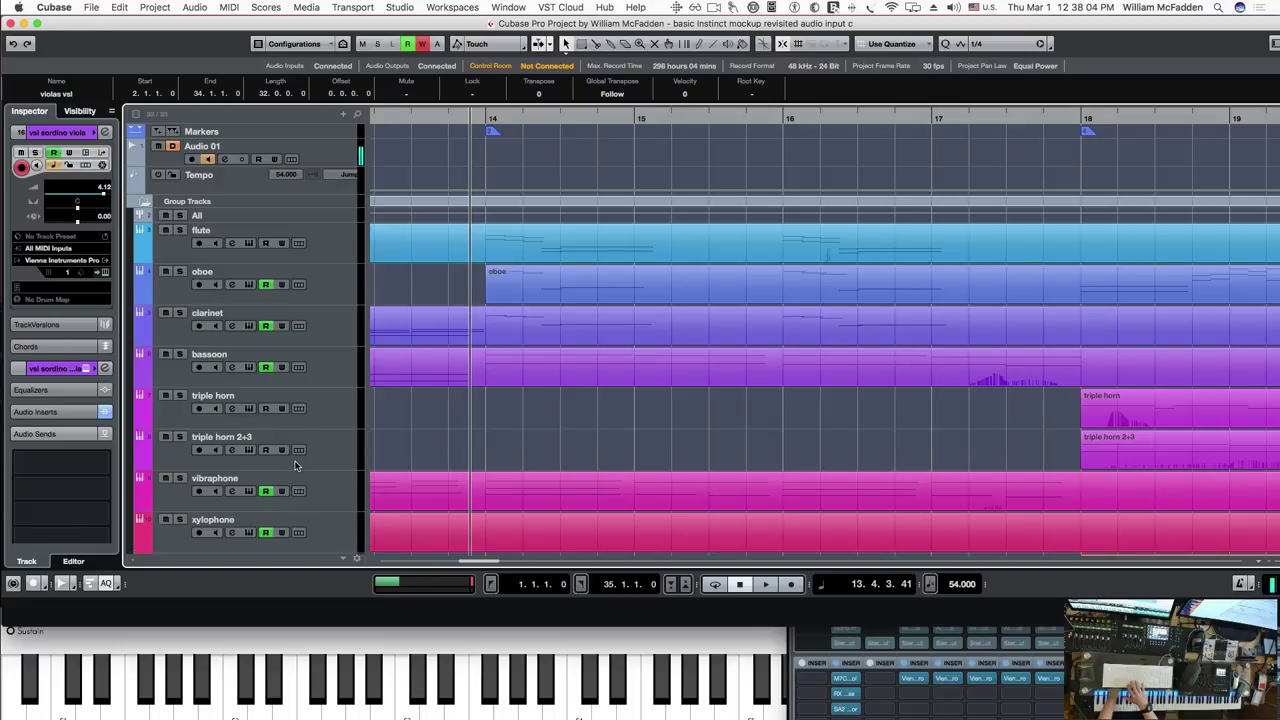
Step: Solo the vibraphone and play it from bar 10, stopping at 13.4.3.20
{"action": "left_click", "coordinate": [179, 480]}
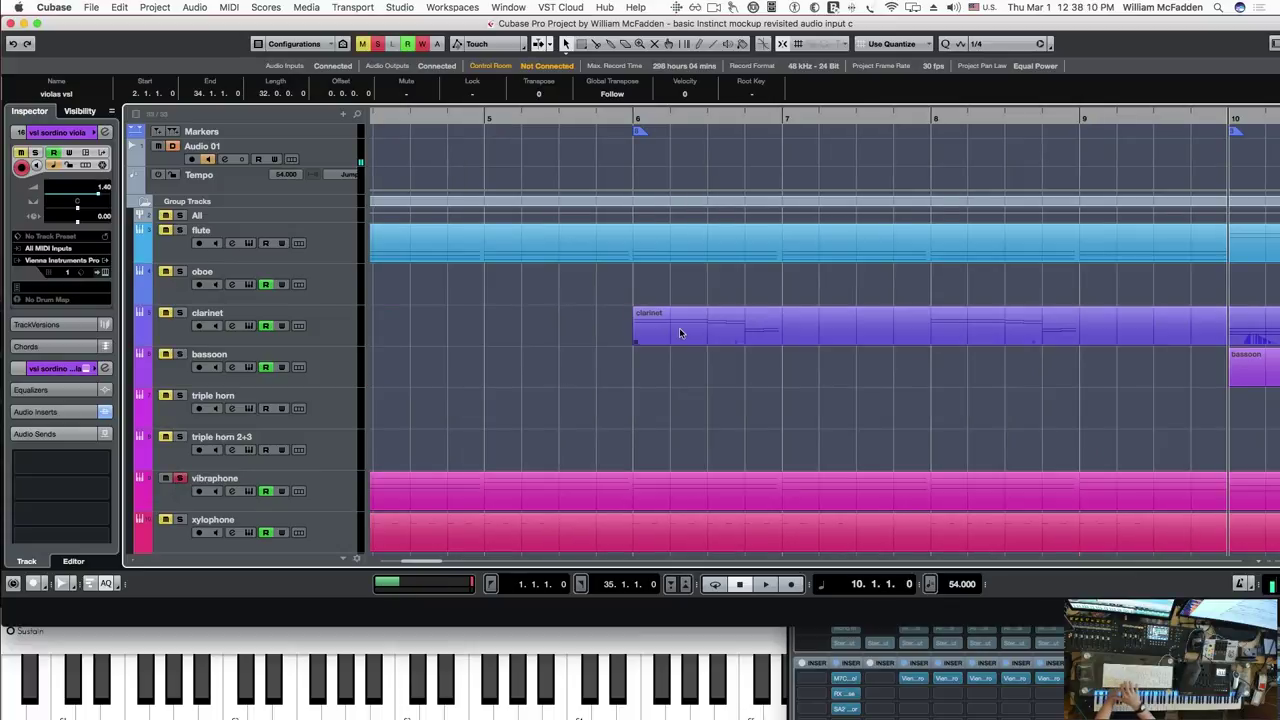
{"action": "key", "text": "shift+1"}
{"action": "key", "text": "space"}
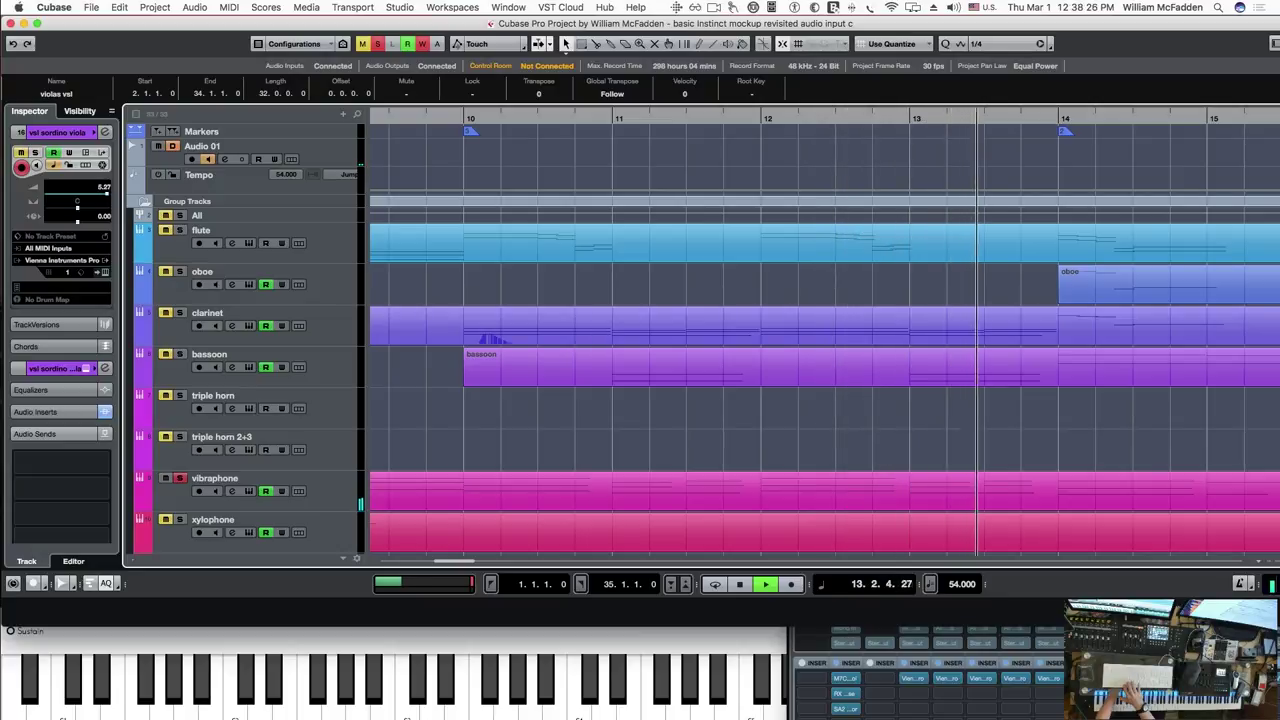
{"action": "key", "text": "space"}
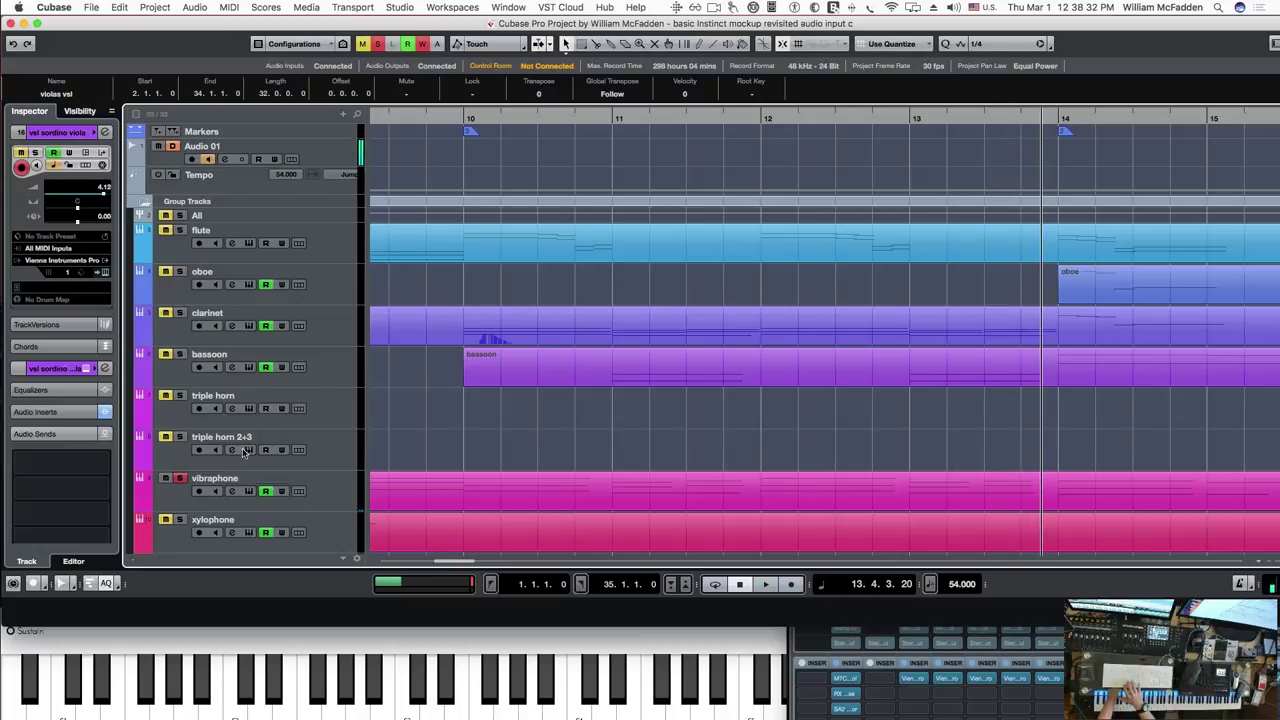
Step: Swap the vibraphone solo for the harp and play from bar 10 to just before bar 14
{"action": "scroll", "coordinate": [311, 404], "scroll_direction": "down", "scroll_amount": 1}
{"action": "scroll", "coordinate": [311, 404], "scroll_direction": "down", "scroll_amount": 4}
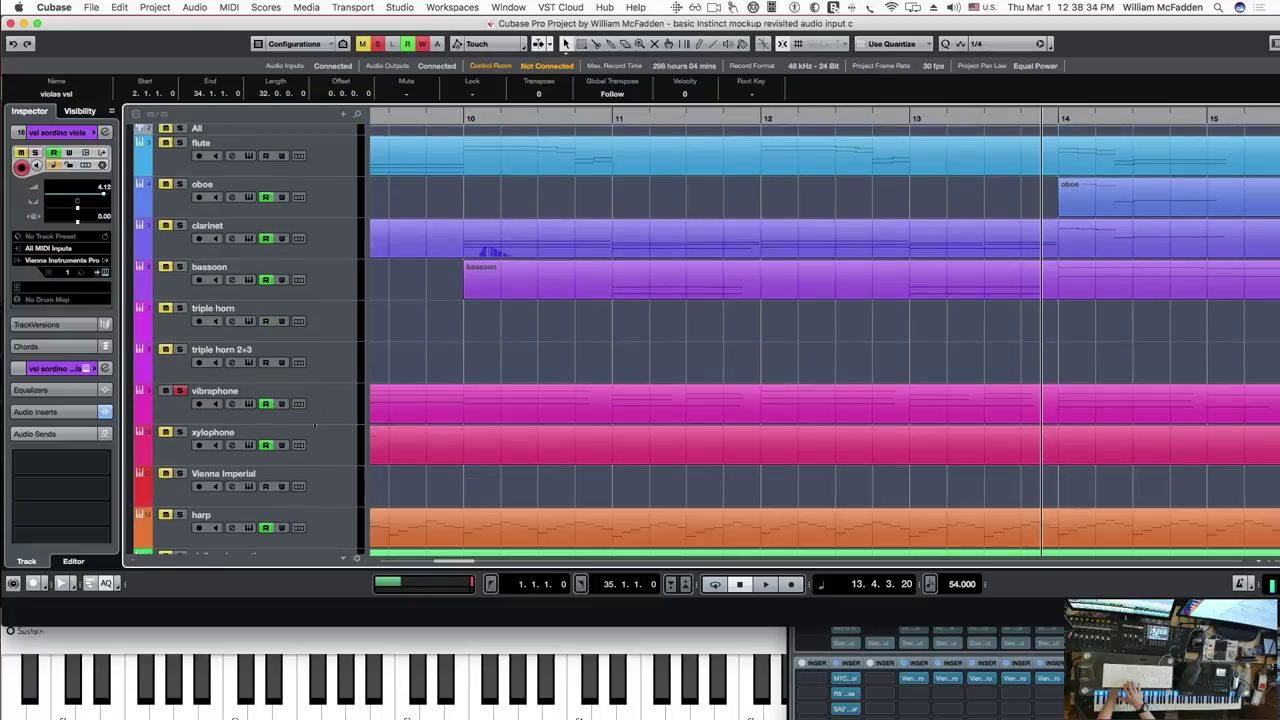
{"action": "left_click", "coordinate": [181, 392]}
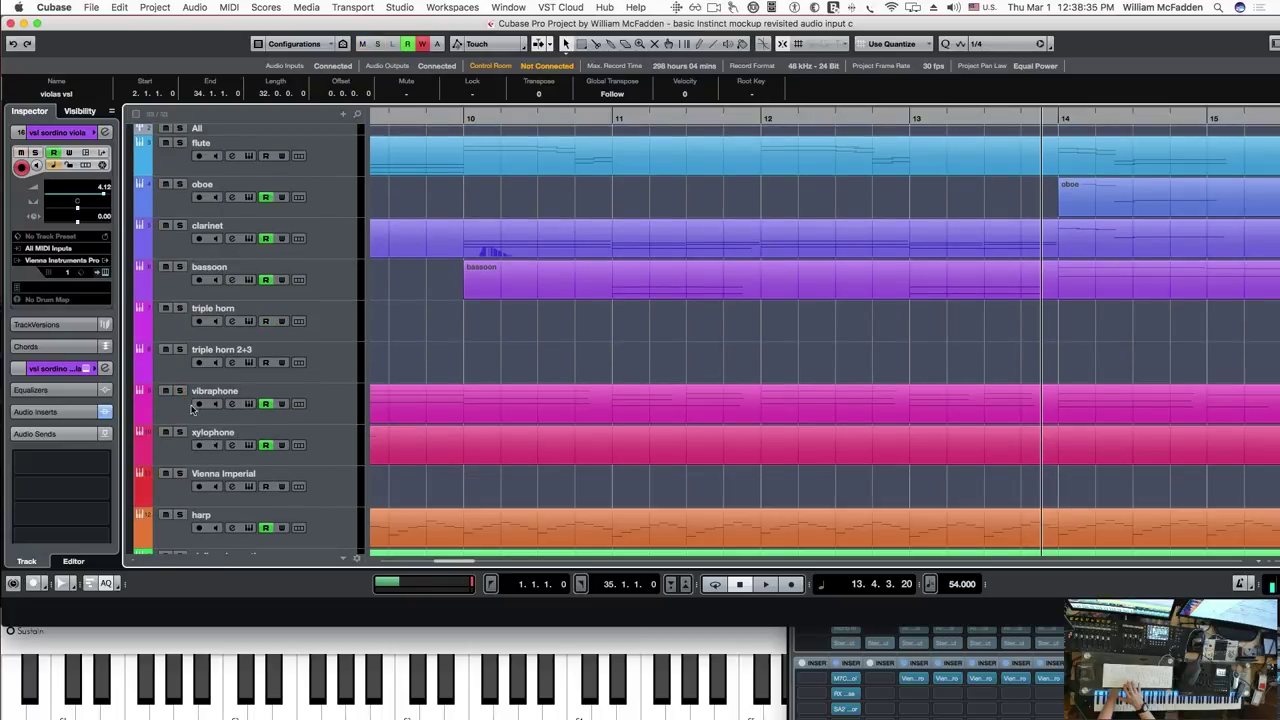
{"action": "left_click", "coordinate": [180, 514]}
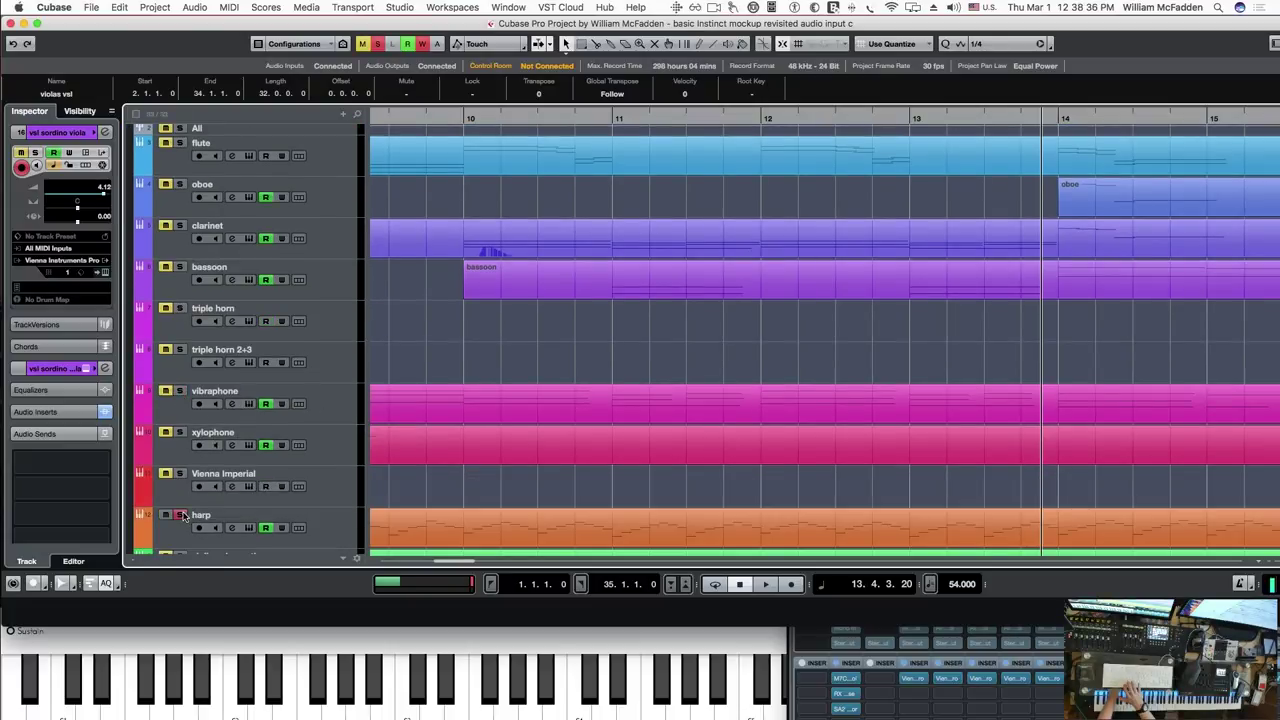
{"action": "left_click", "coordinate": [801, 221]}
{"action": "key", "text": "space"}
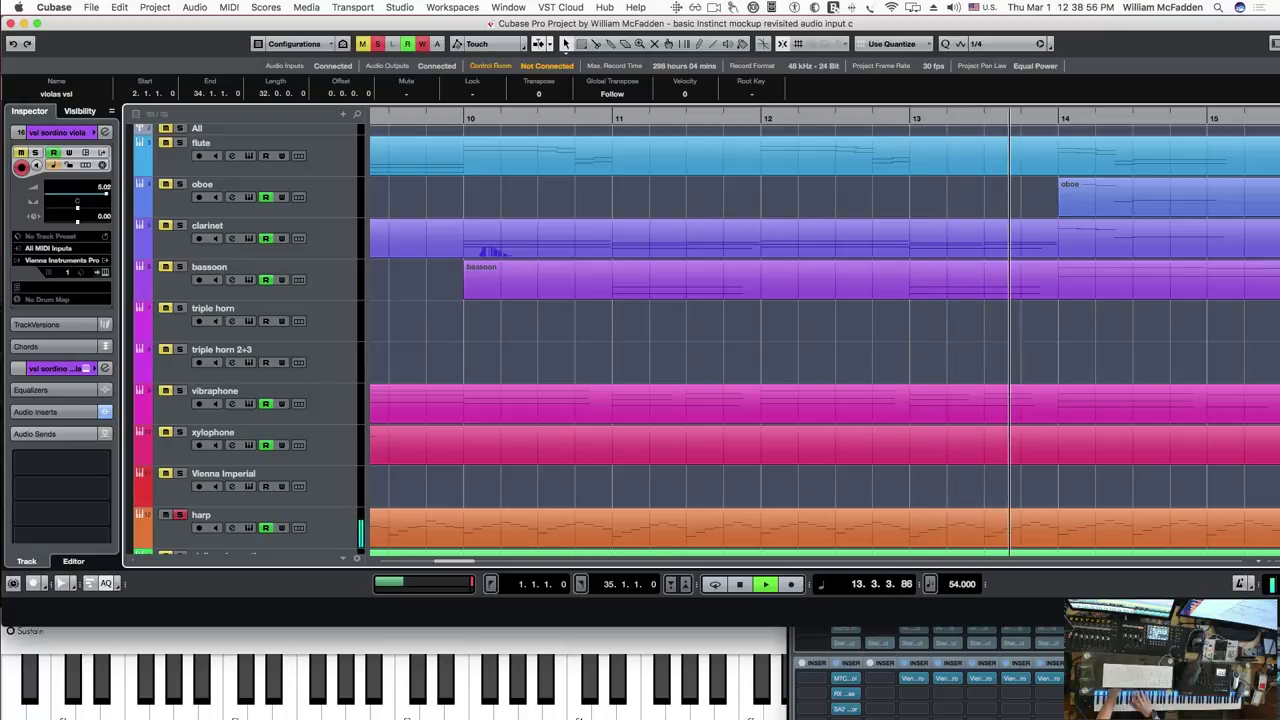
{"action": "key", "text": "space"}
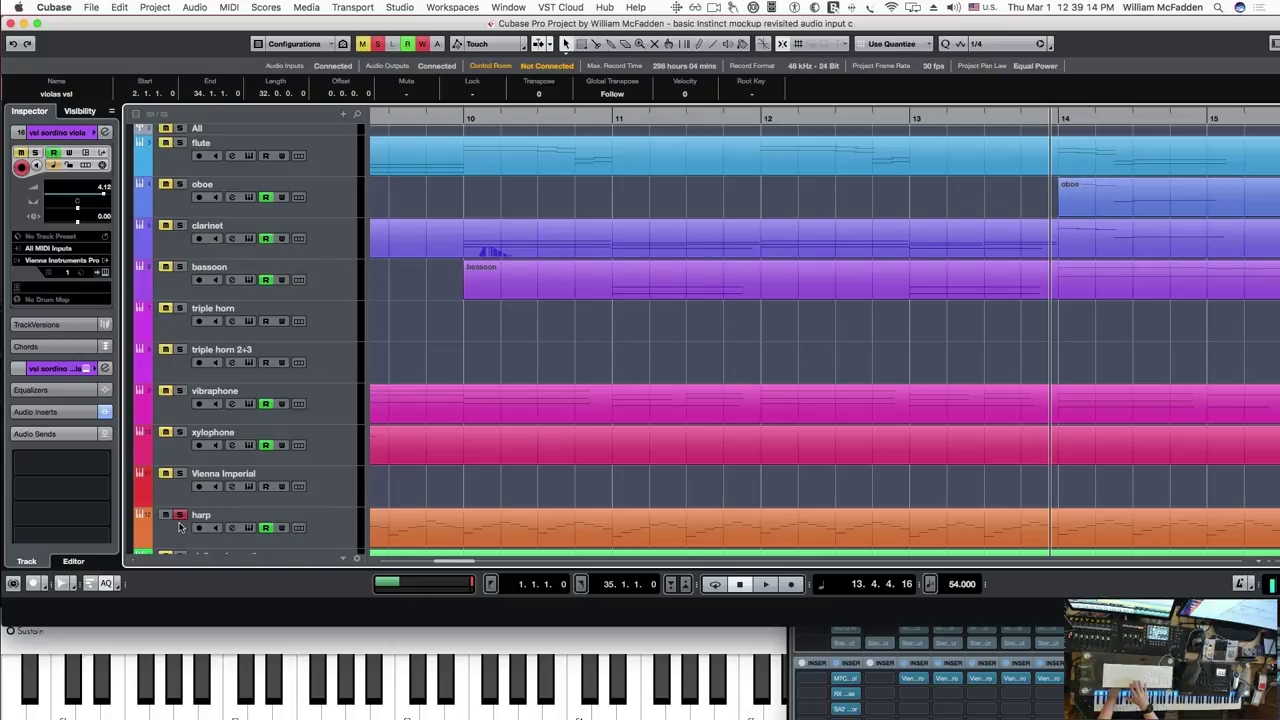
Step: Solo the violins cinematic track and play from bar 10, stopping just past bar 14
{"action": "scroll", "coordinate": [529, 363], "scroll_direction": "down", "scroll_amount": 4}
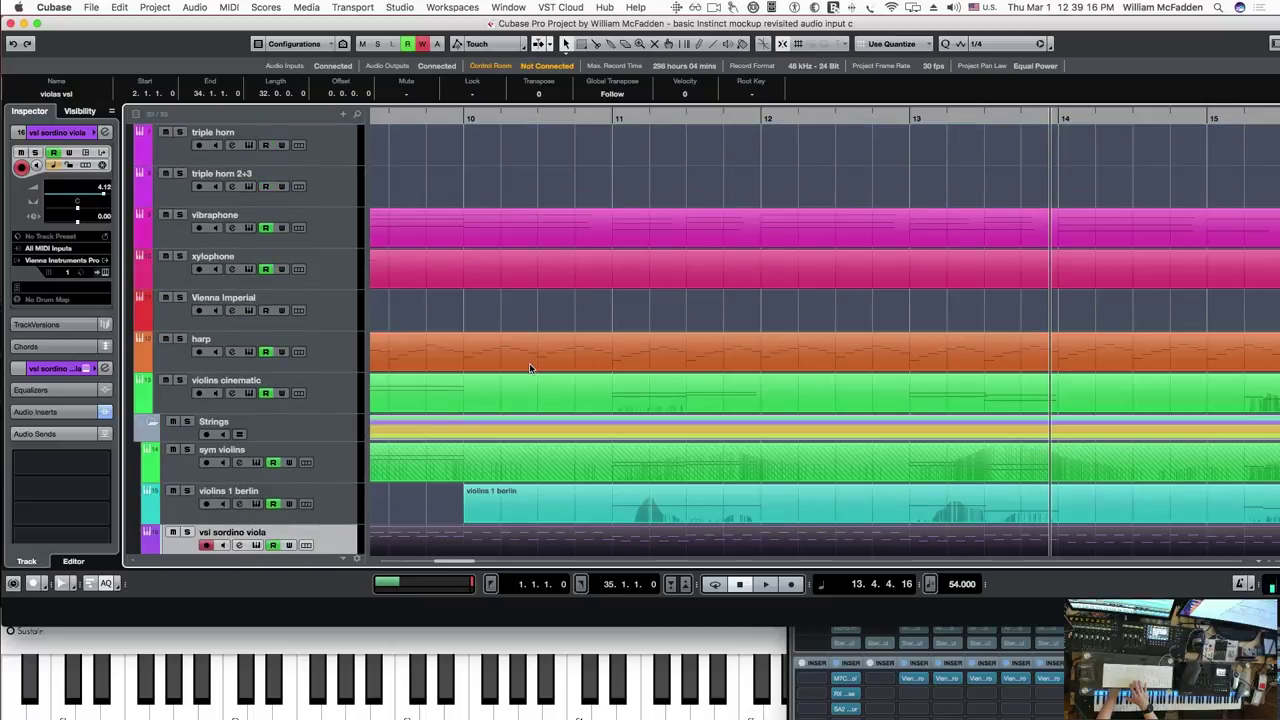
{"action": "scroll", "coordinate": [529, 371], "scroll_direction": "down", "scroll_amount": 1}
{"action": "scroll", "coordinate": [528, 369], "scroll_direction": "down", "scroll_amount": 3}
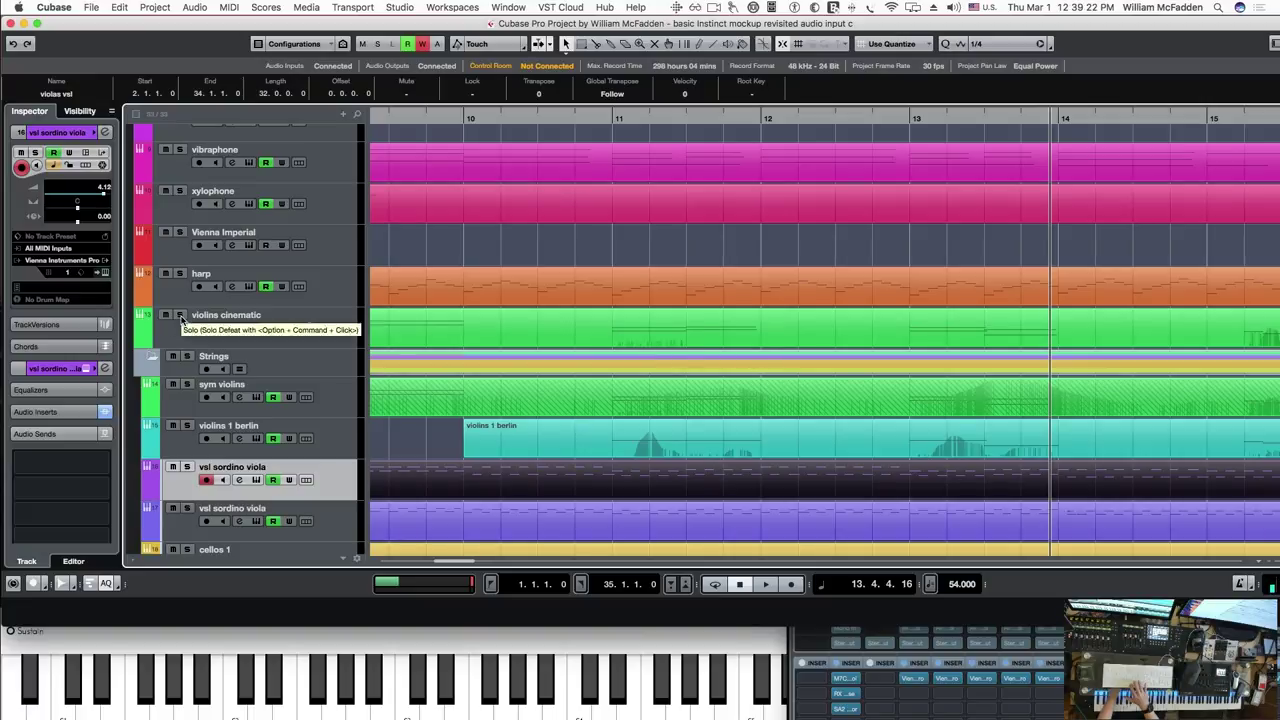
{"action": "left_click", "coordinate": [181, 318]}
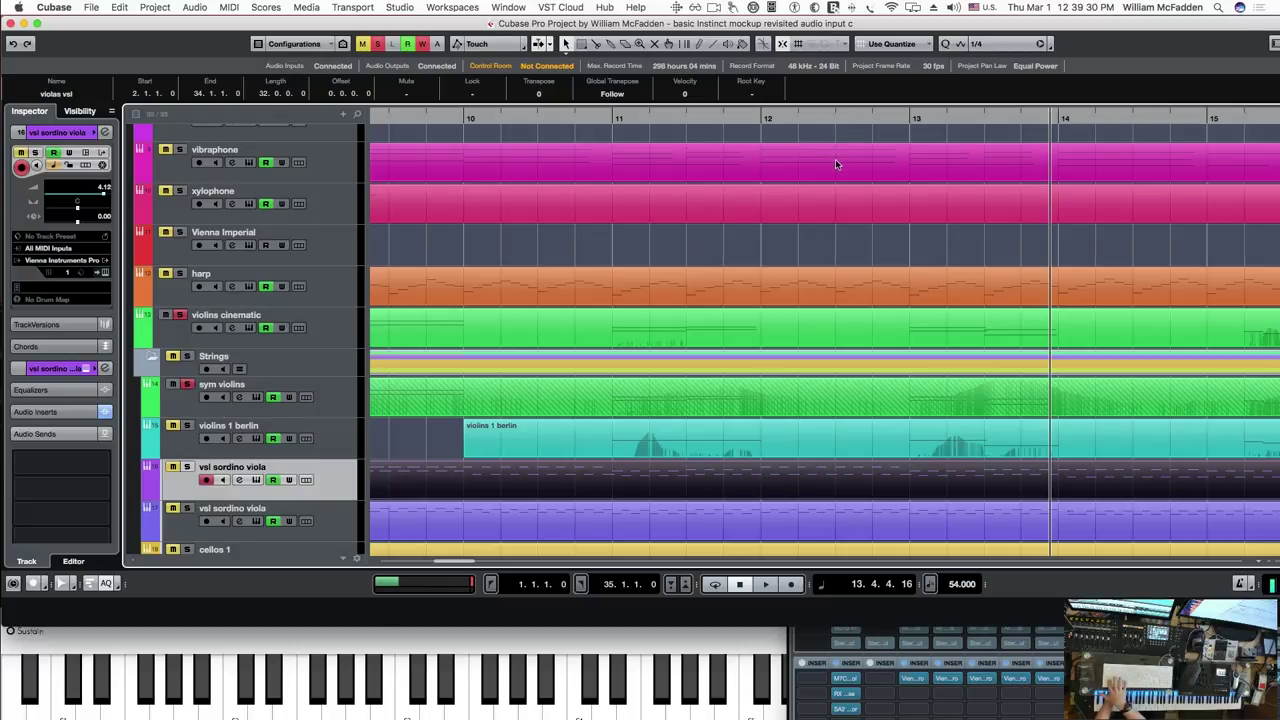
{"action": "key", "text": "space"}
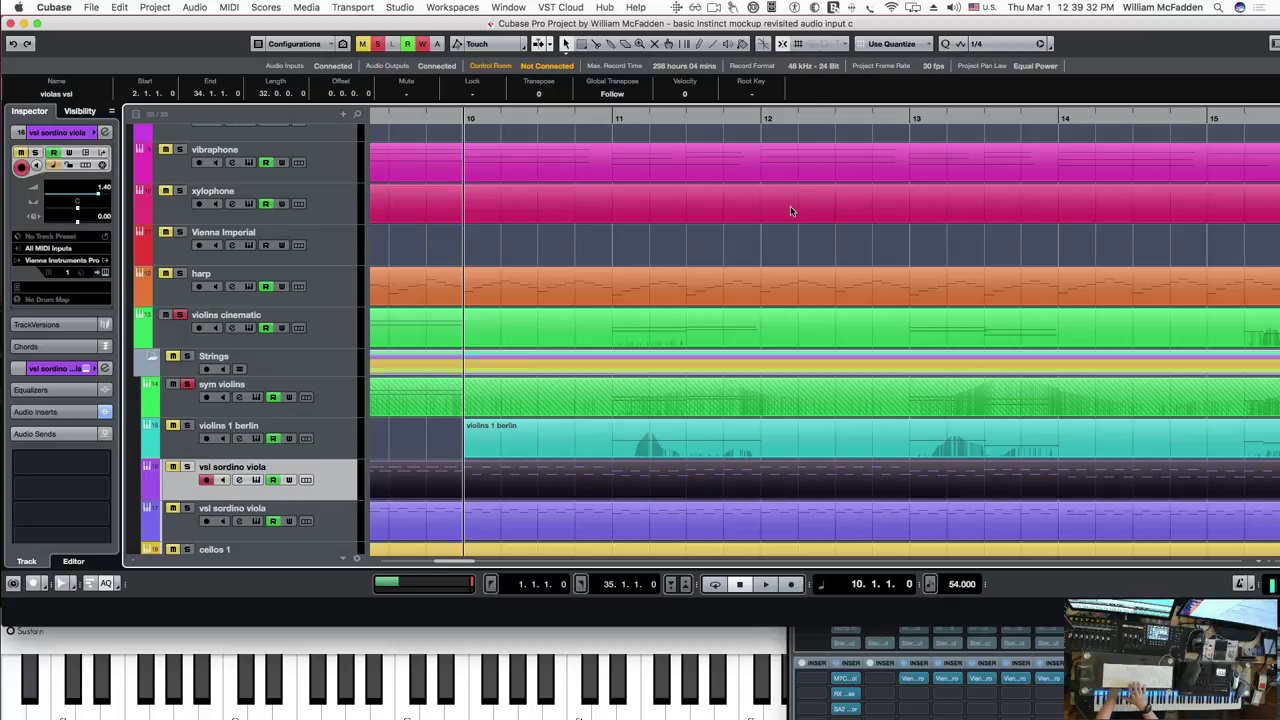
{"action": "key", "text": "space"}
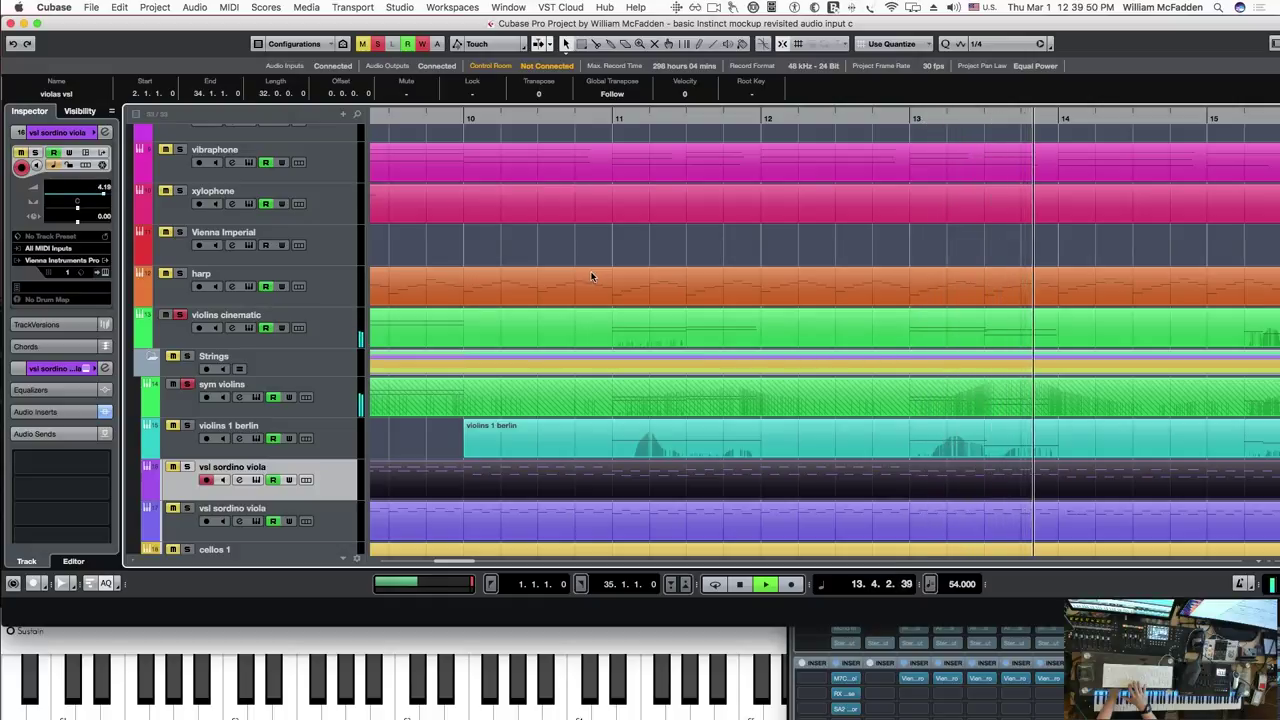
{"action": "key", "text": "space"}
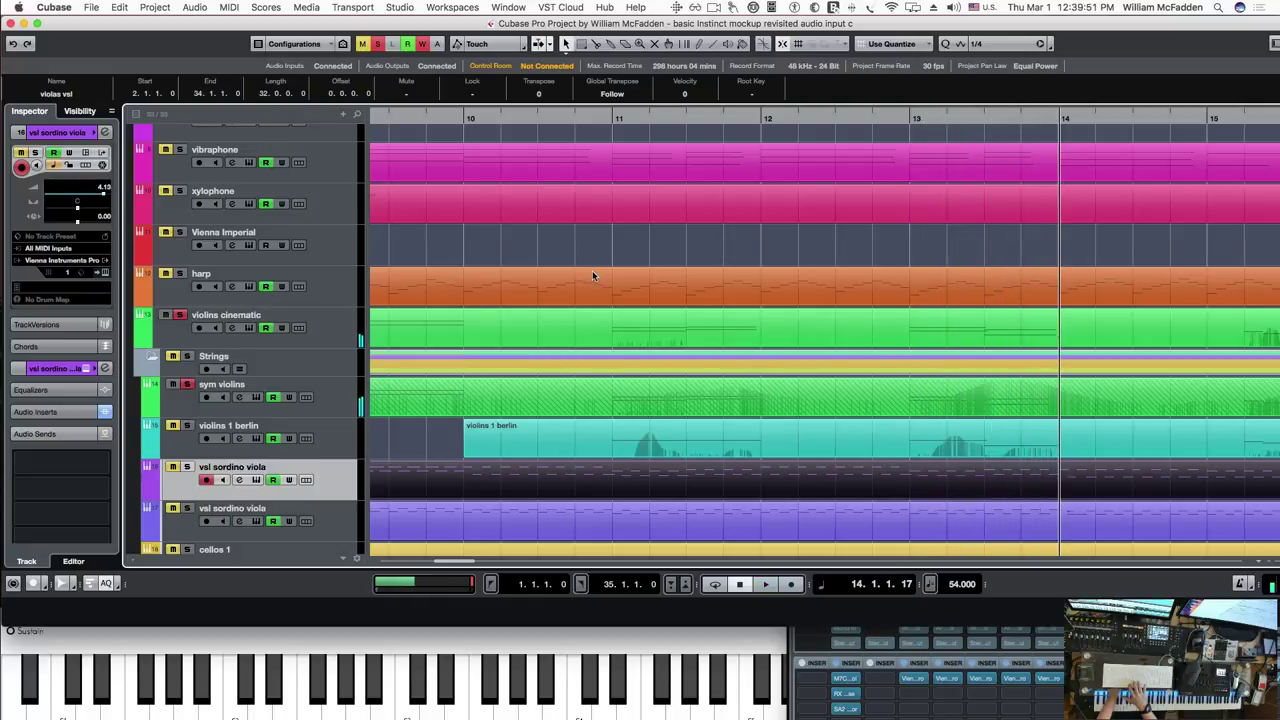
Step: Solo the clarinet and play its part from bar 10 to just before bar 14
{"action": "left_click", "coordinate": [607, 121]}
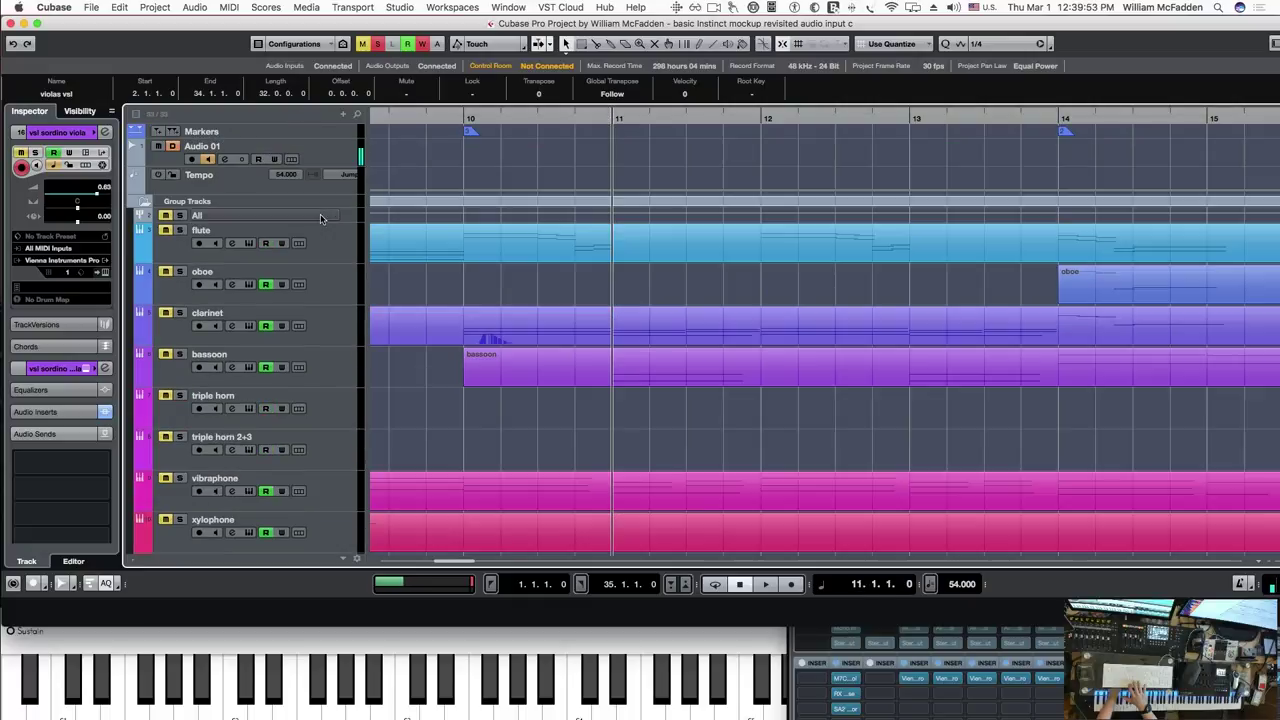
{"action": "scroll", "coordinate": [320, 214], "scroll_direction": "up", "scroll_amount": 5}
{"action": "left_click", "coordinate": [181, 314]}
{"action": "key", "text": "space"}
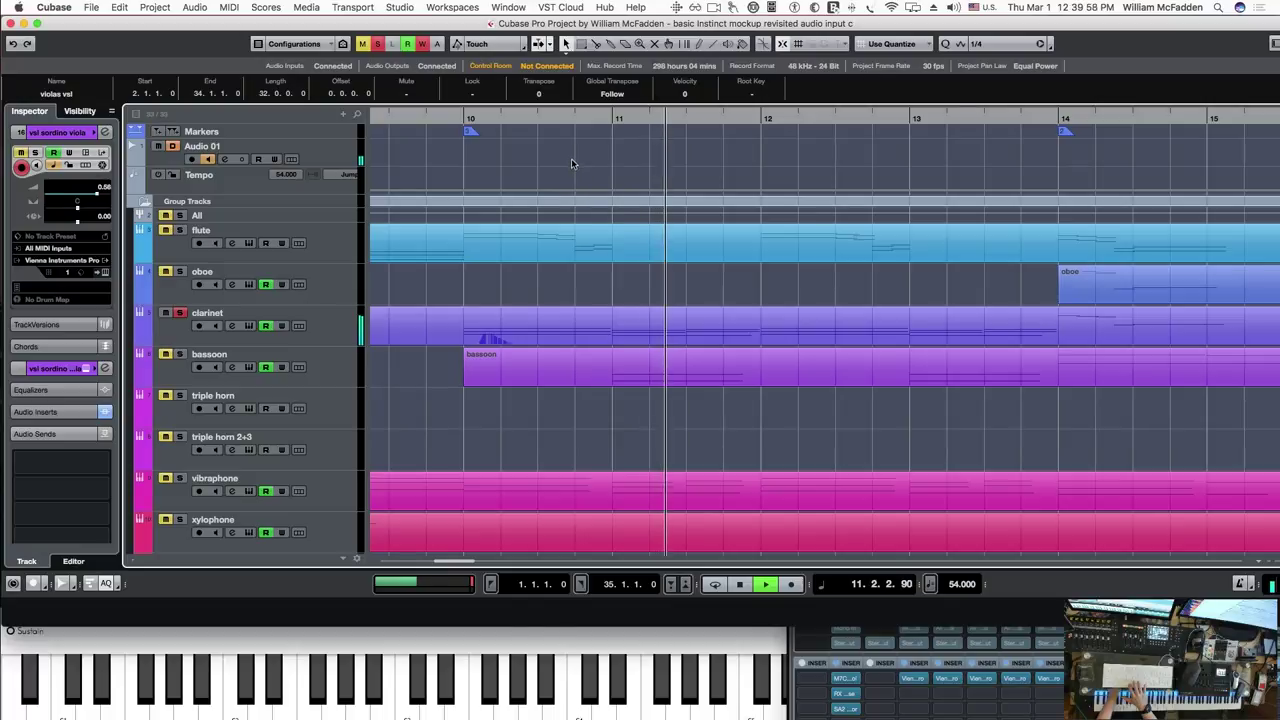
{"action": "key", "text": "space"}
{"action": "left_click", "coordinate": [463, 119]}
{"action": "key", "text": "space"}
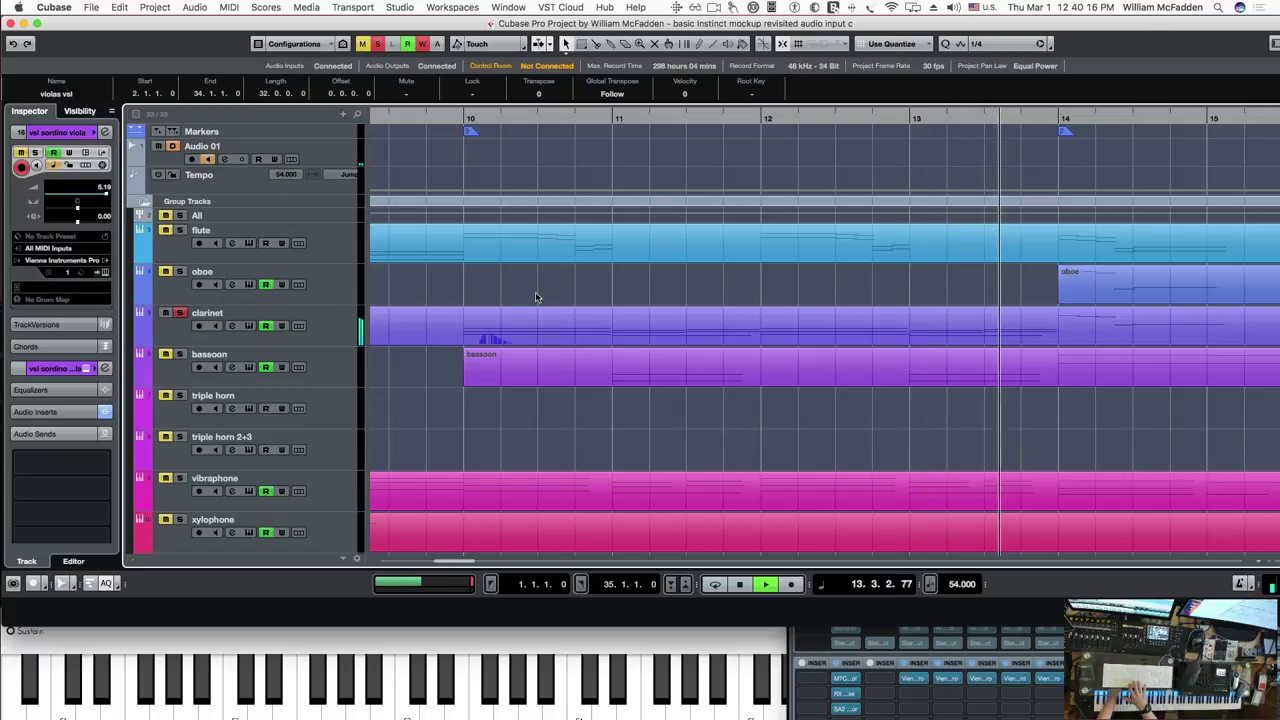
{"action": "key", "text": "space"}
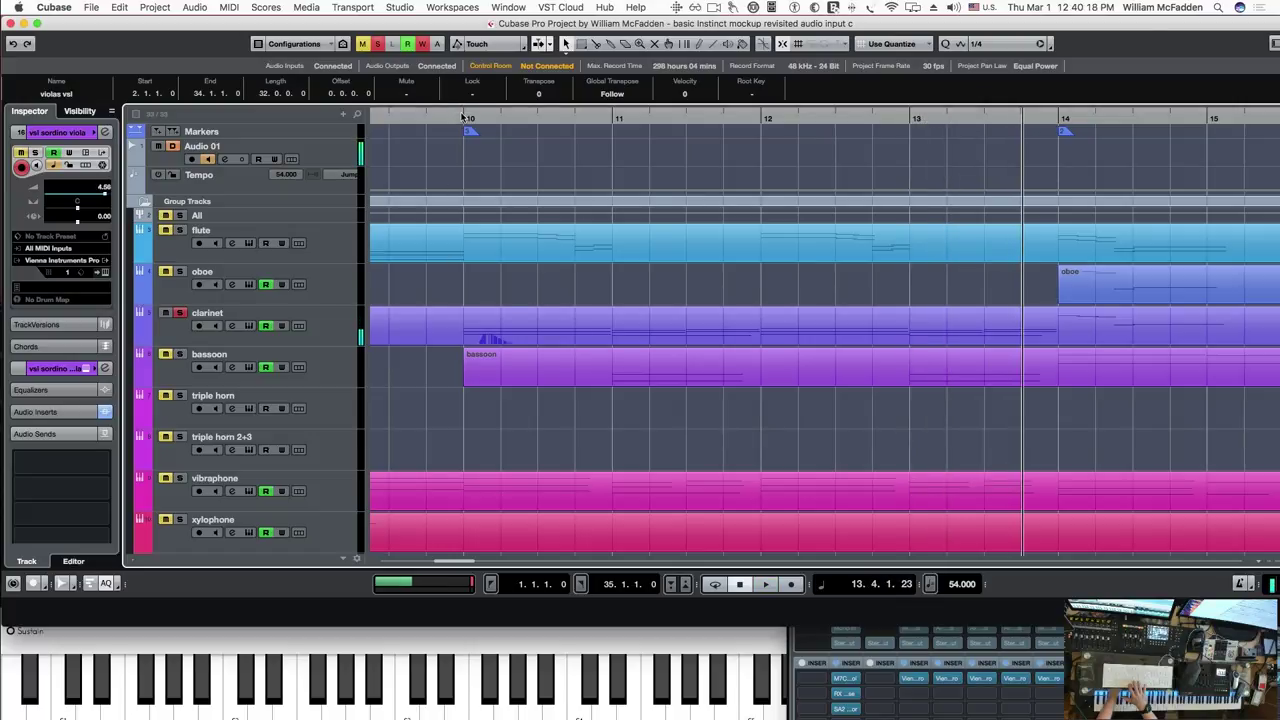
Step: Add the flute to the solo and replay both from bar 10 to just before bar 14
{"action": "left_click", "coordinate": [465, 118]}
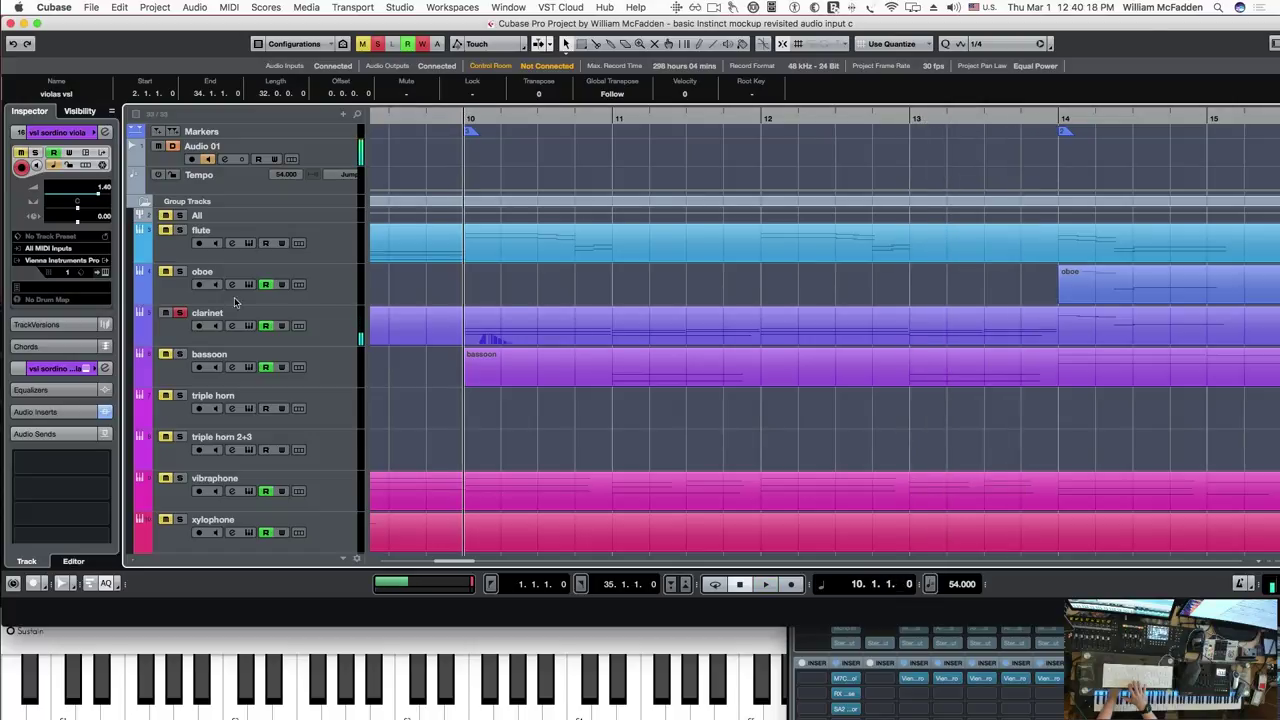
{"action": "left_click", "coordinate": [180, 230]}
{"action": "key", "text": "space"}
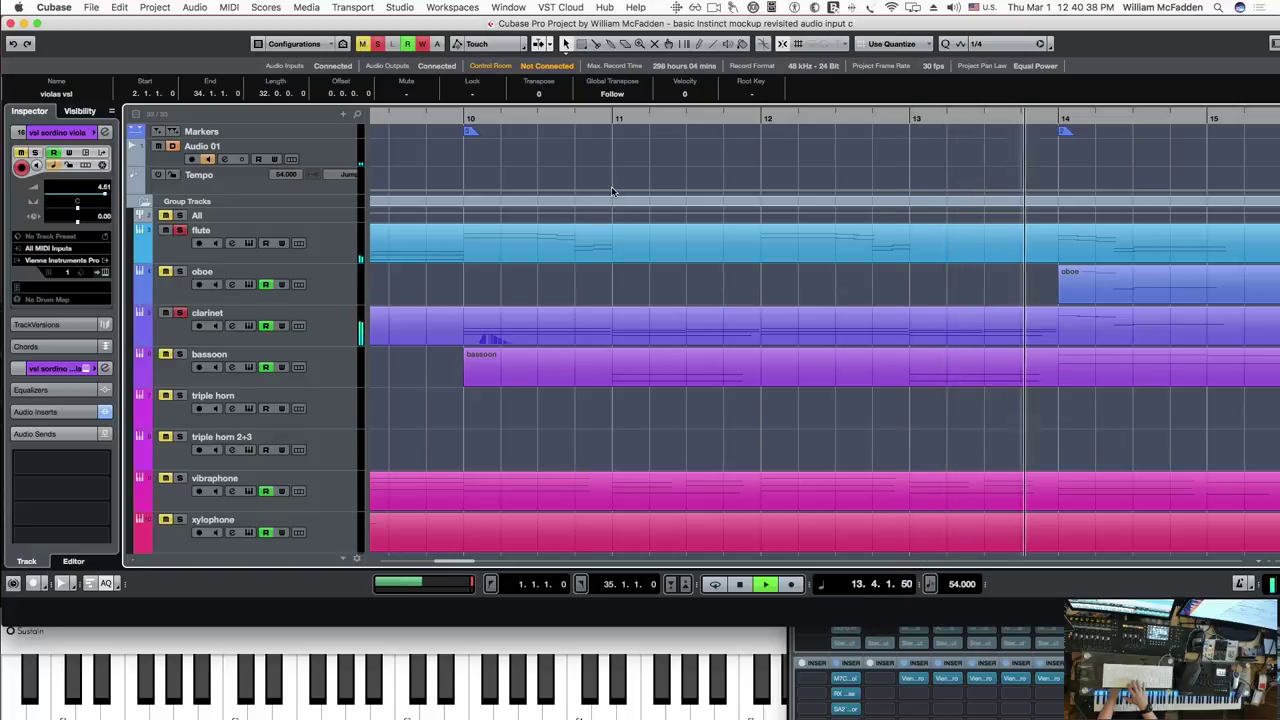
{"action": "key", "text": "space"}
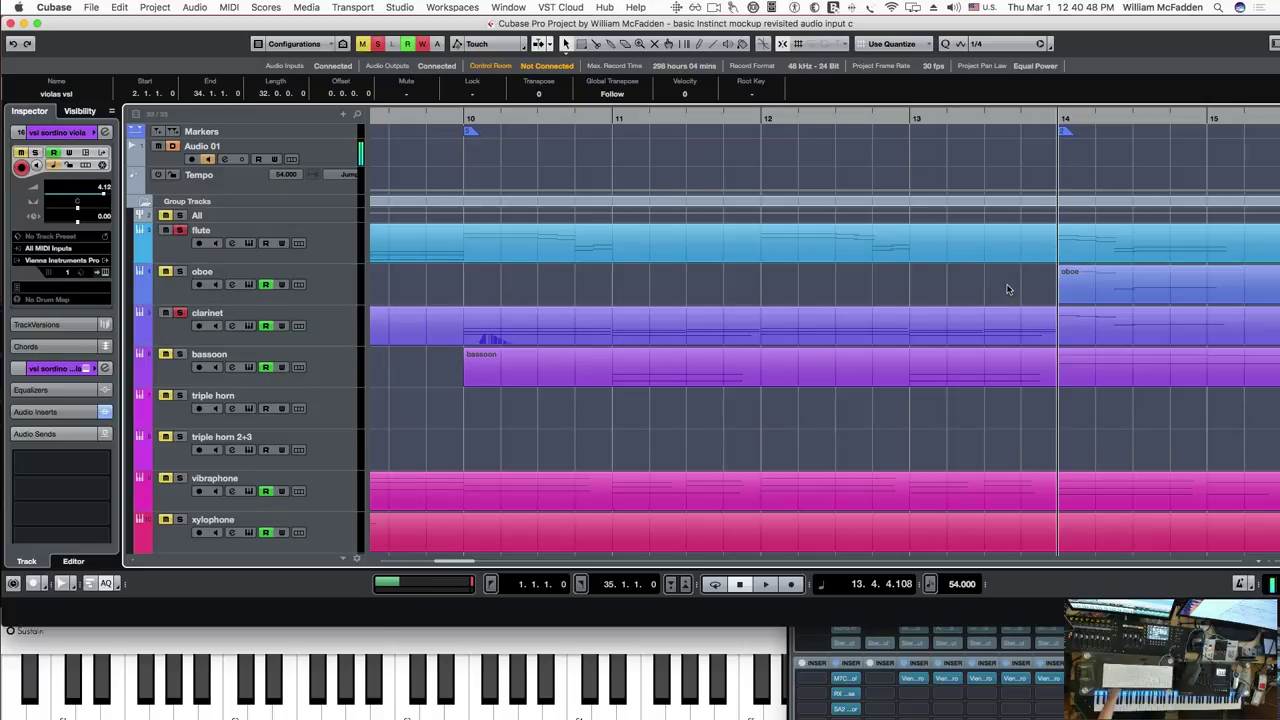
Step: Clear all solos and play the full ensemble from bar 14 past bar 18, then stop
{"action": "left_click", "coordinate": [363, 44]}
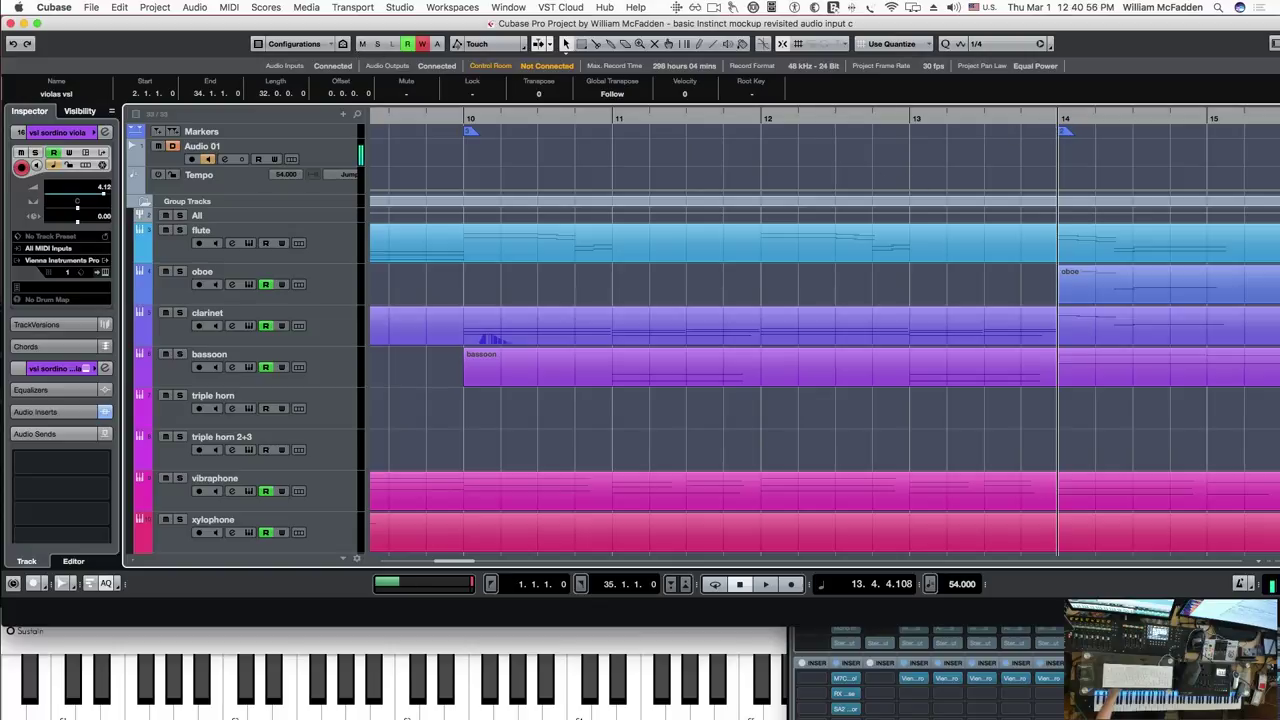
{"action": "key", "text": "space"}
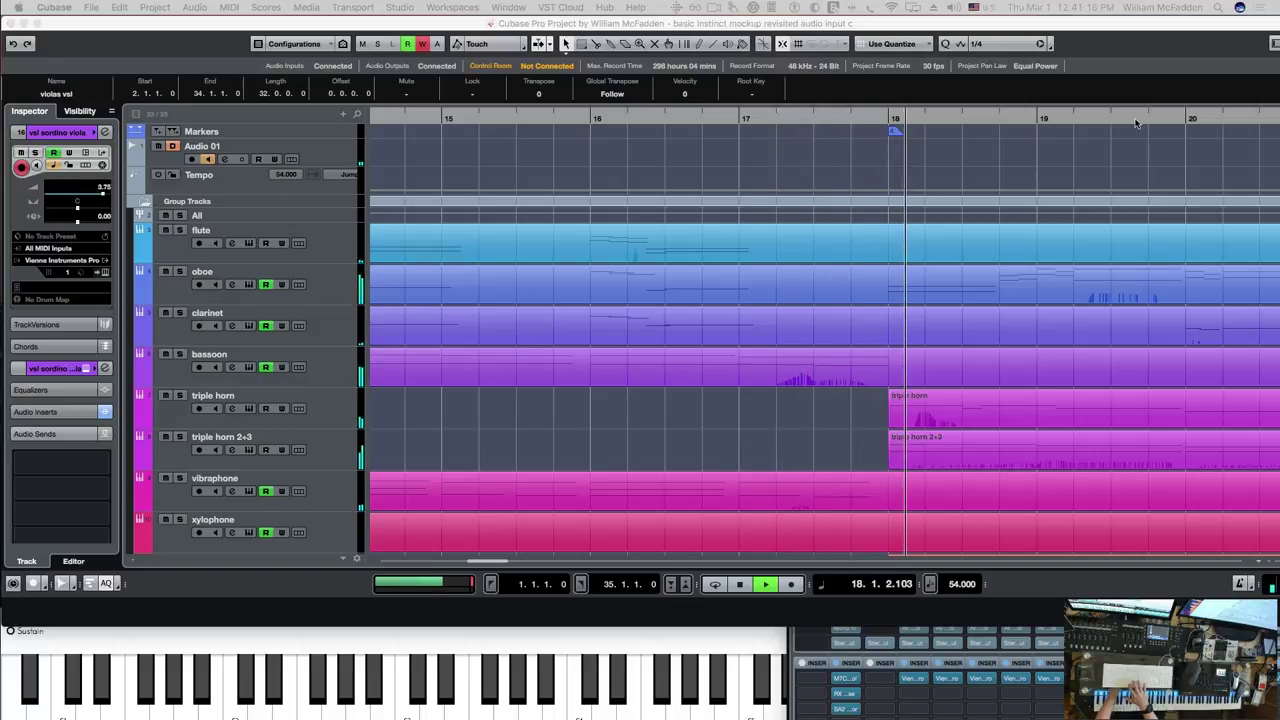
{"action": "left_click", "coordinate": [738, 586]}
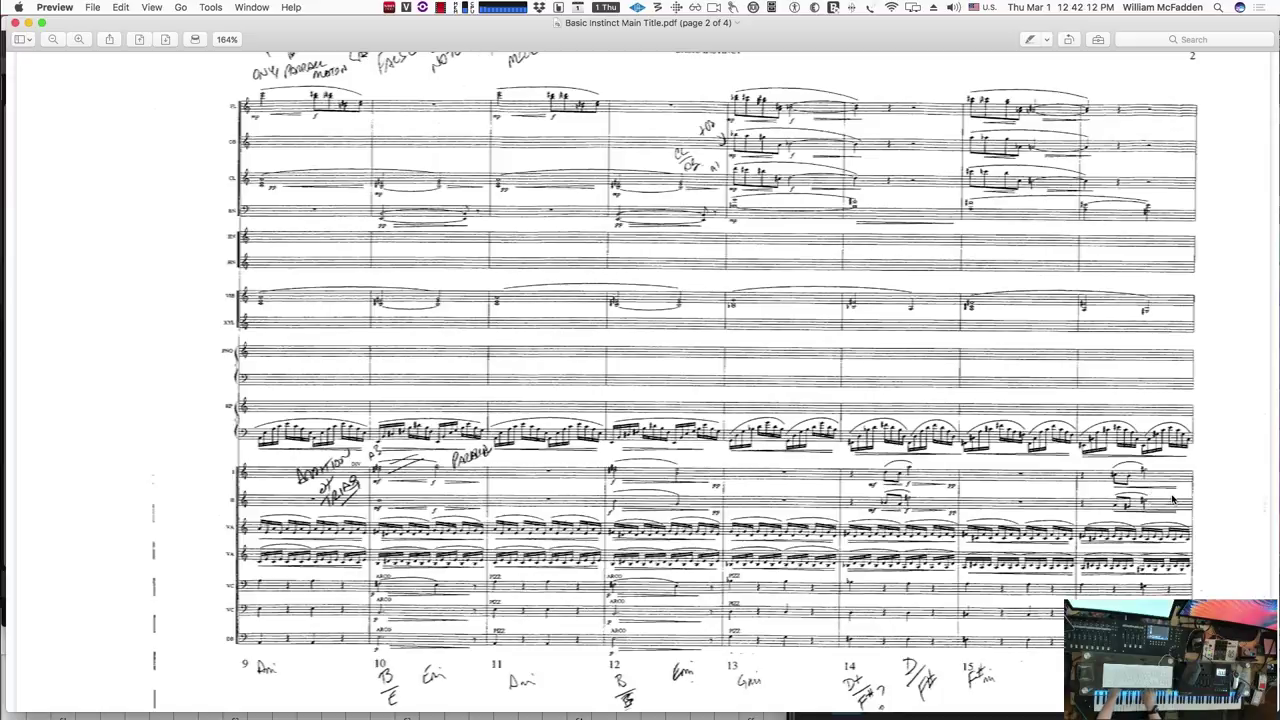
Step: Nudge the score window aside and scroll the PDF to page 3's handwritten notes over bars 17–23
{"action": "left_click_drag", "start_coordinate": [336, 38], "coordinate": [357, 5]}
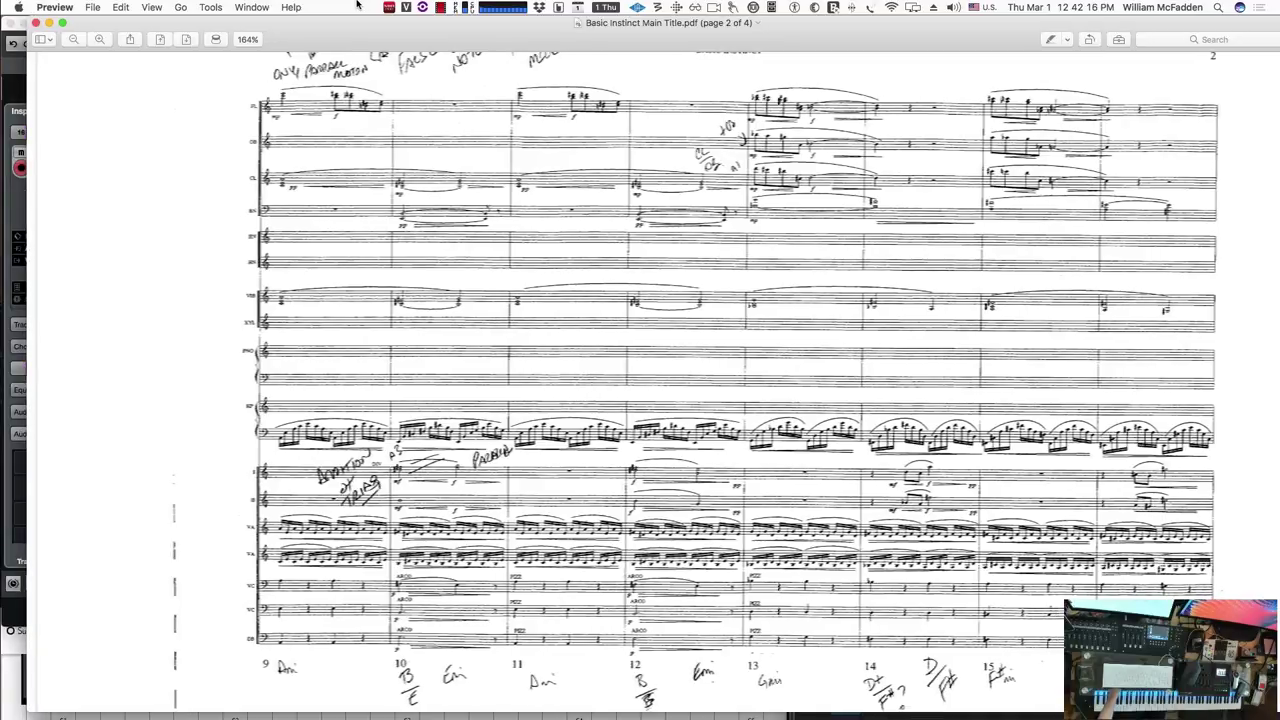
{"action": "left_click_drag", "start_coordinate": [357, 5], "coordinate": [333, 20]}
{"action": "scroll", "coordinate": [406, 364], "scroll_direction": "down", "scroll_amount": 10}
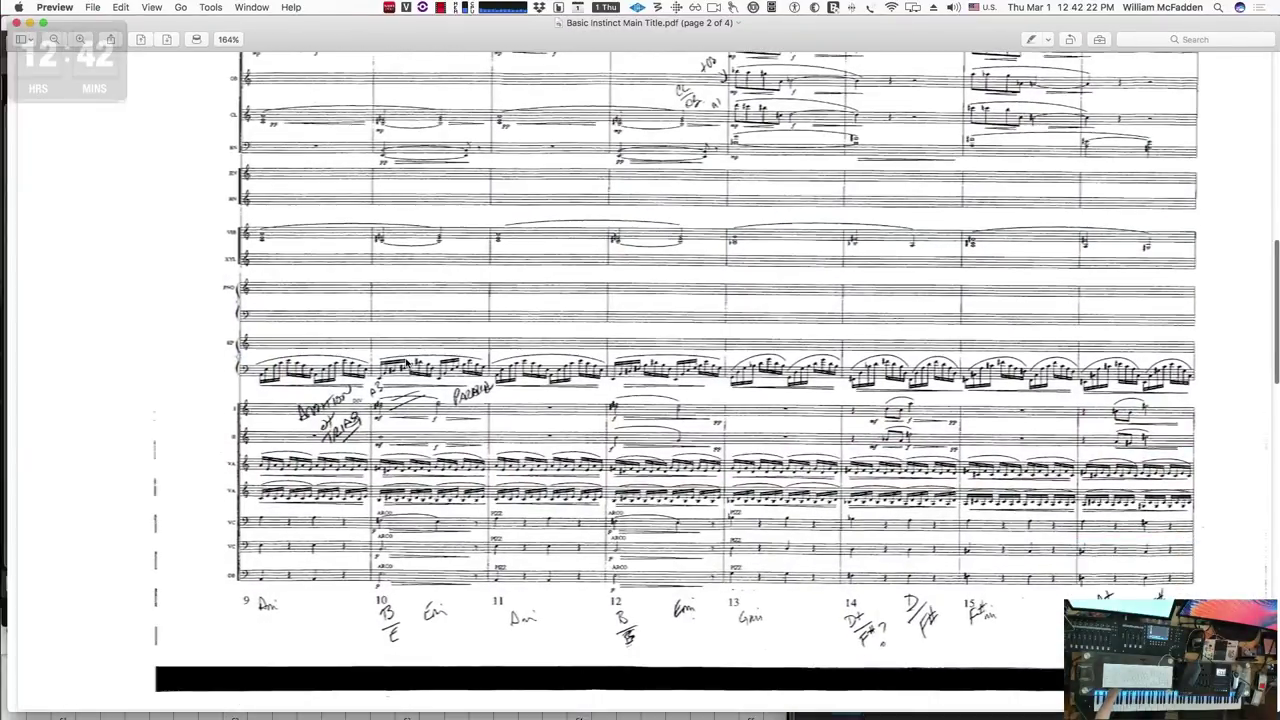
{"action": "scroll", "coordinate": [406, 364], "scroll_direction": "down", "scroll_amount": 6}
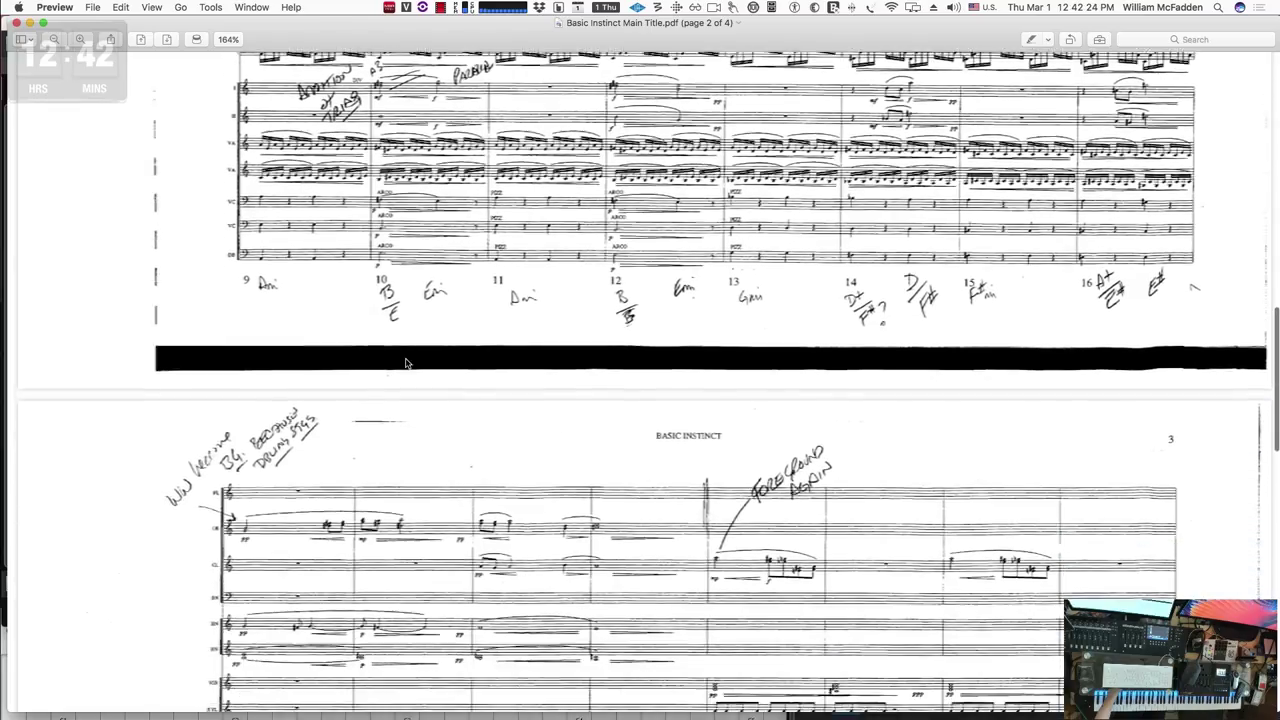
{"action": "scroll", "coordinate": [406, 364], "scroll_direction": "down", "scroll_amount": 5}
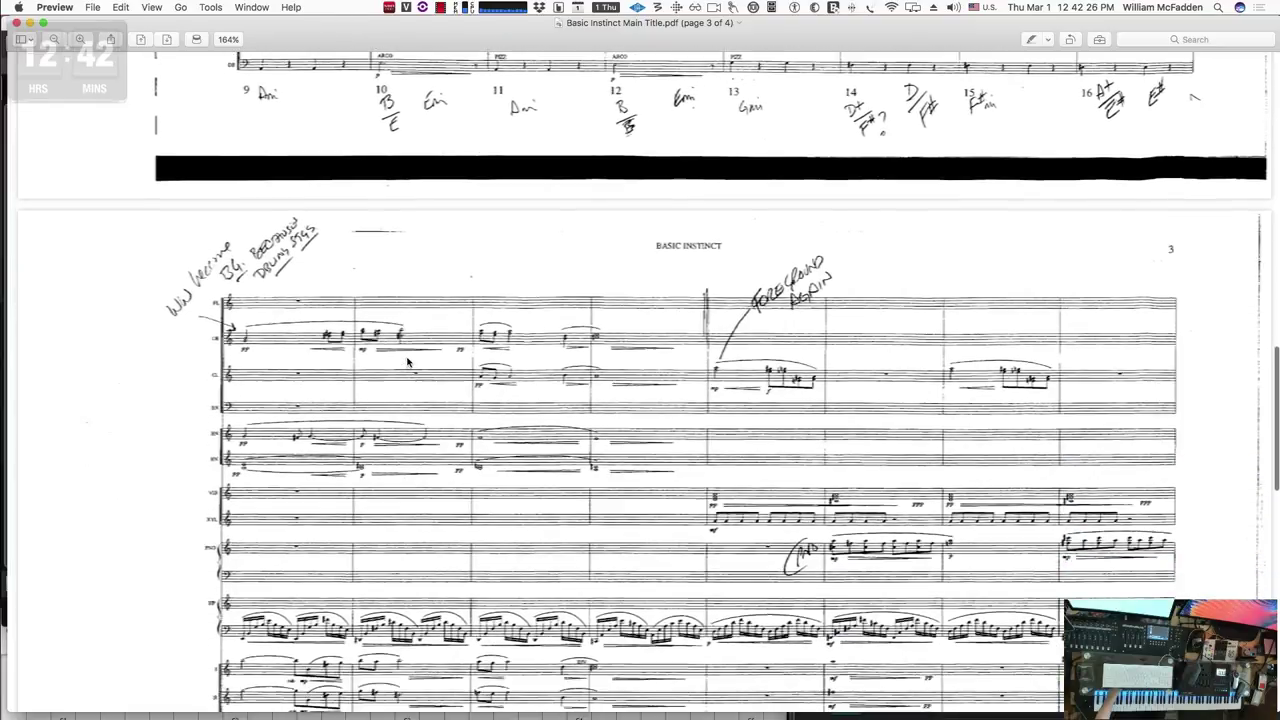
{"action": "scroll", "coordinate": [408, 362], "scroll_direction": "down", "scroll_amount": 2}
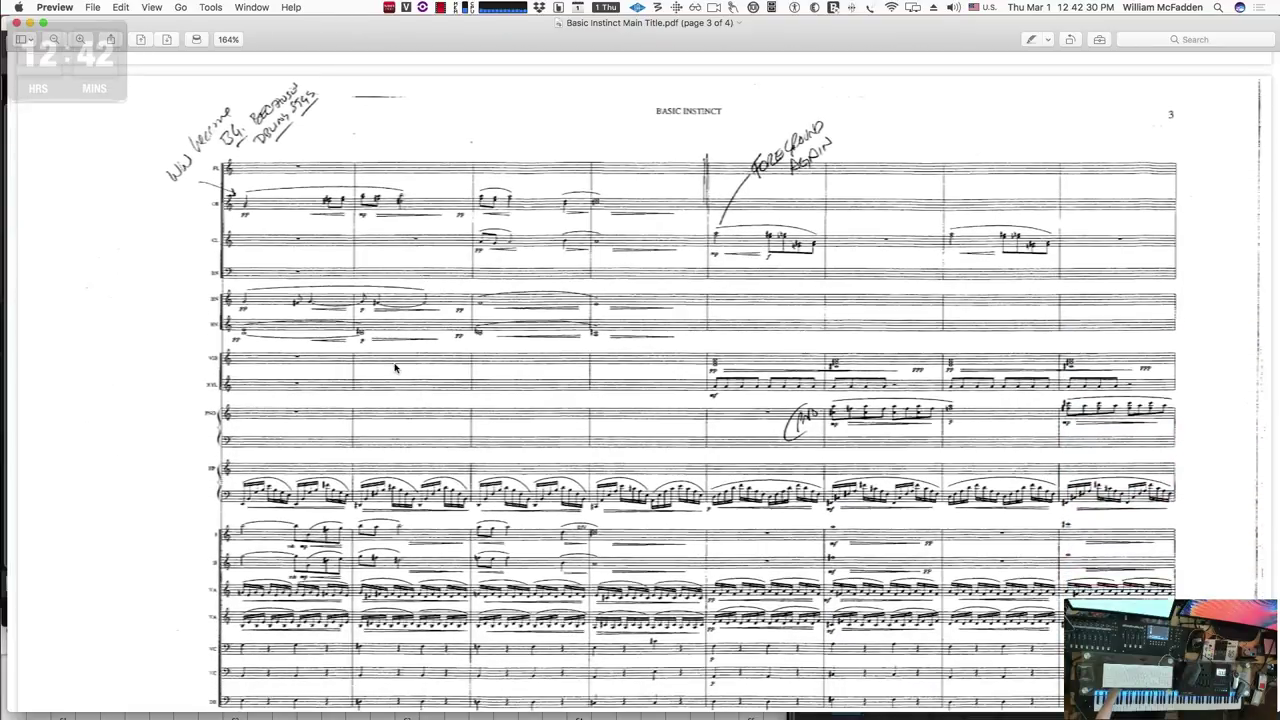
{"action": "scroll", "coordinate": [395, 368], "scroll_direction": "down", "scroll_amount": 1}
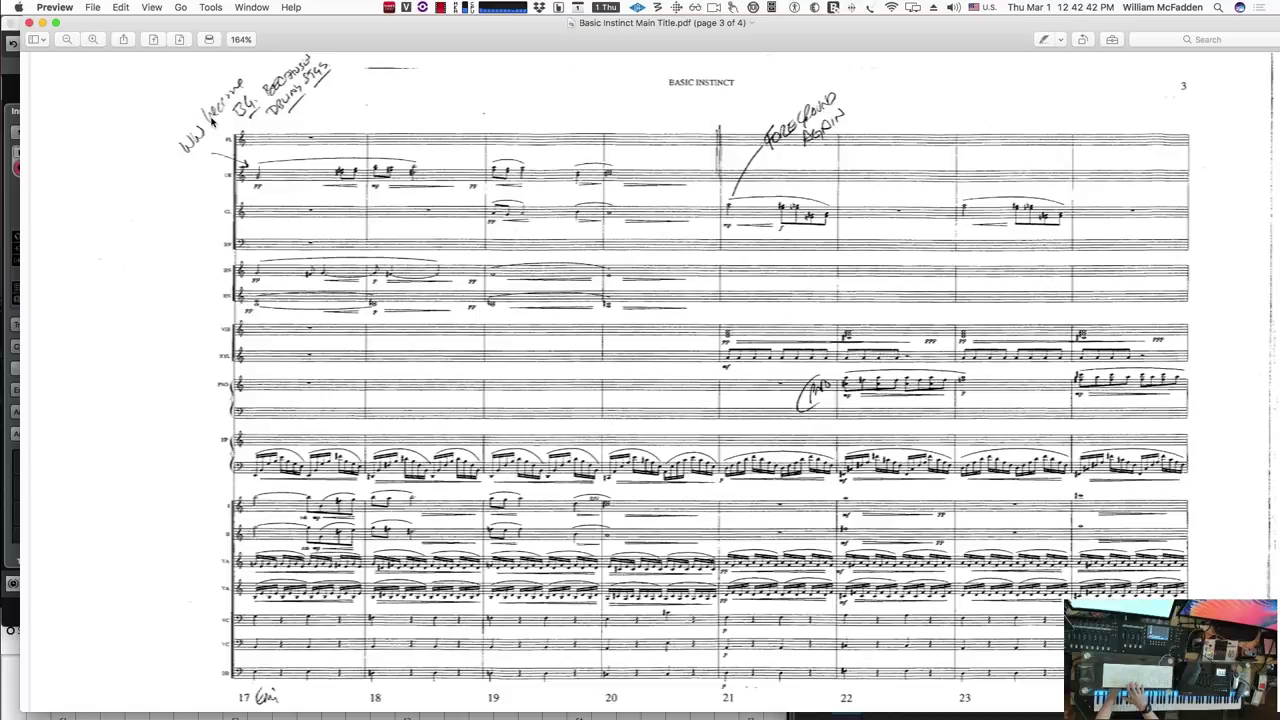
{"action": "scroll", "coordinate": [213, 140], "scroll_direction": "down", "scroll_amount": 10}
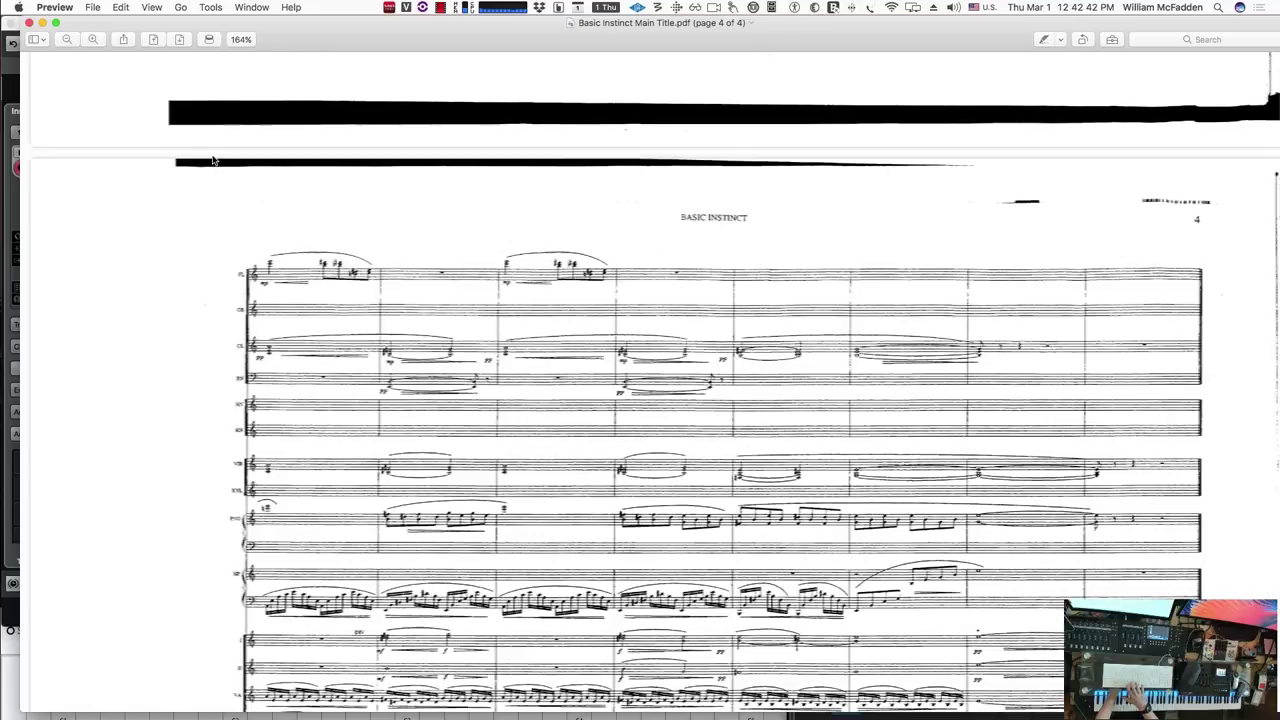
{"action": "scroll", "coordinate": [210, 309], "scroll_direction": "down", "scroll_amount": 5}
{"action": "scroll", "coordinate": [200, 320], "scroll_direction": "up", "scroll_amount": 10}
{"action": "scroll", "coordinate": [181, 310], "scroll_direction": "up", "scroll_amount": 4}
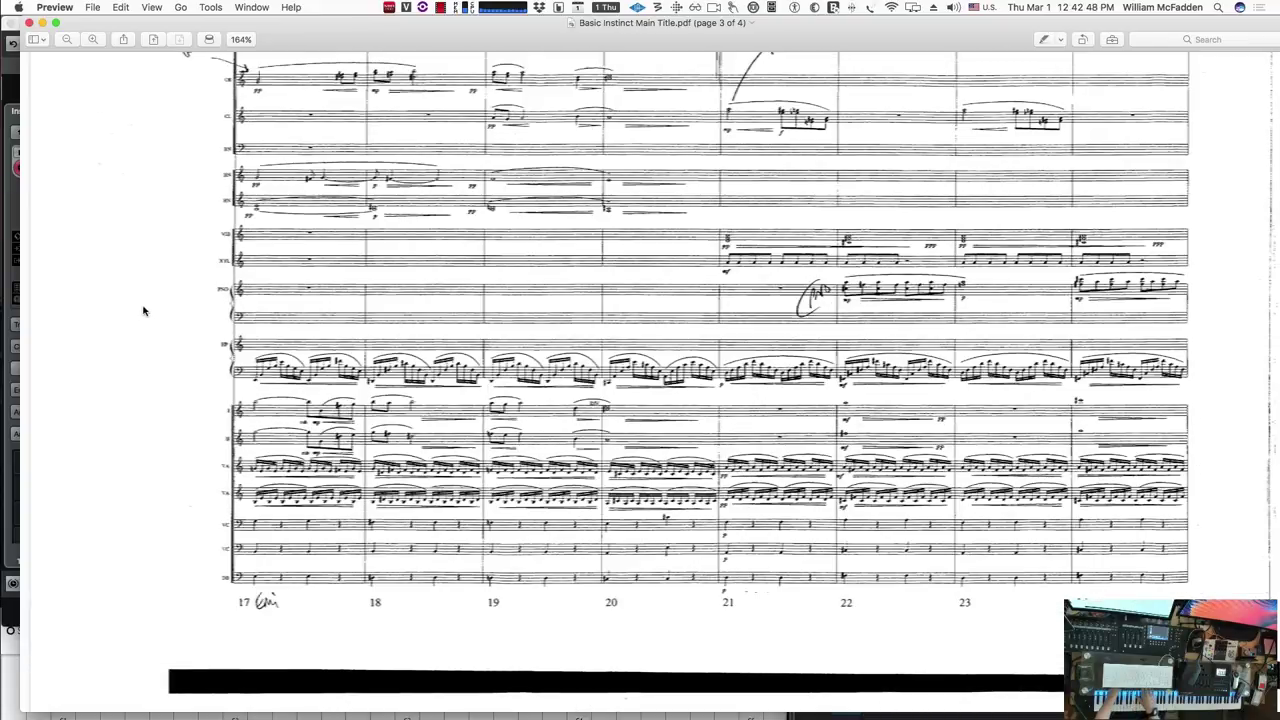
{"action": "scroll", "coordinate": [133, 309], "scroll_direction": "up", "scroll_amount": 3}
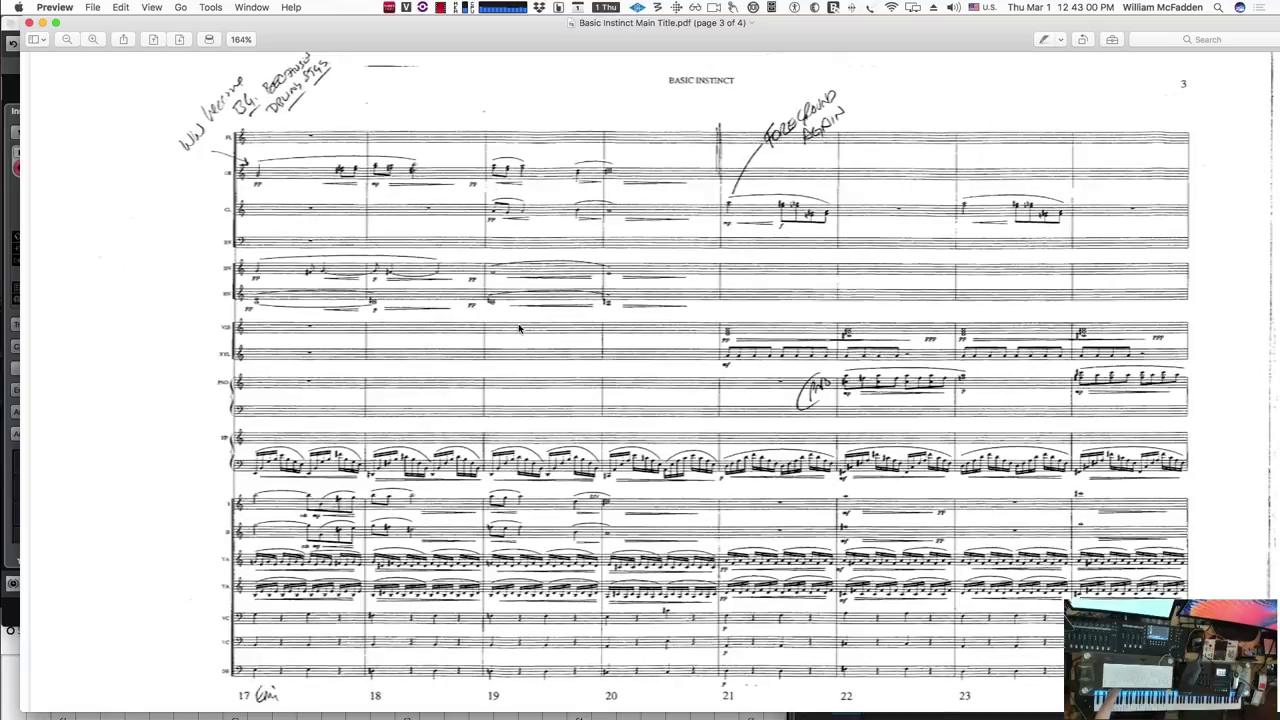
{"action": "scroll", "coordinate": [518, 327], "scroll_direction": "down", "scroll_amount": 1}
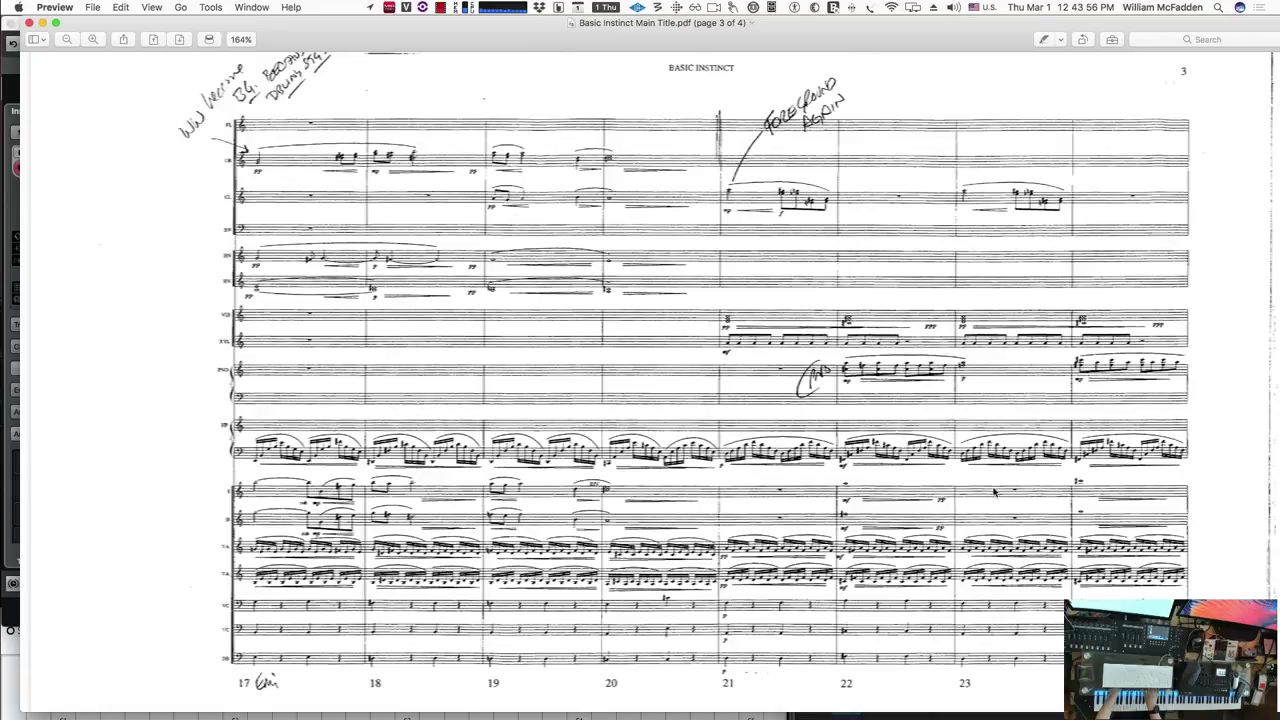
Step: Scroll down to bars 25–31 on page 4 of the score, then back up to page 1
{"action": "scroll", "coordinate": [946, 483], "scroll_direction": "down", "scroll_amount": 5}
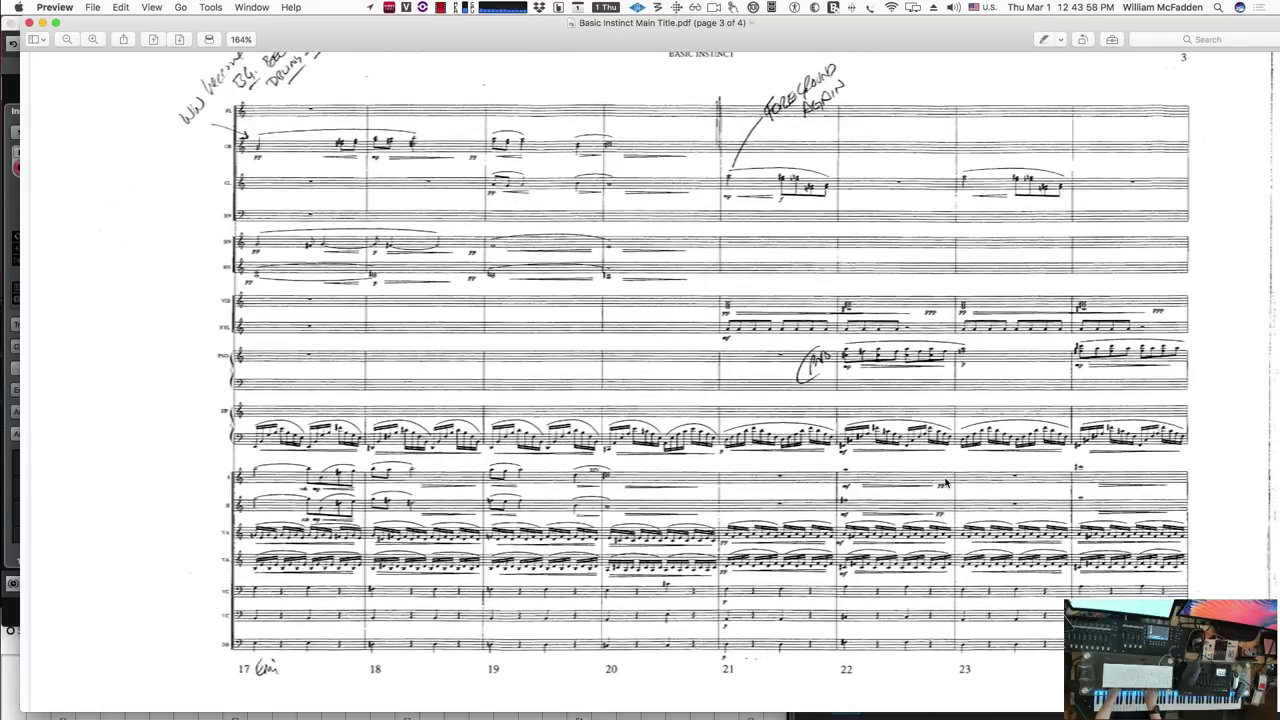
{"action": "scroll", "coordinate": [943, 481], "scroll_direction": "down", "scroll_amount": 15}
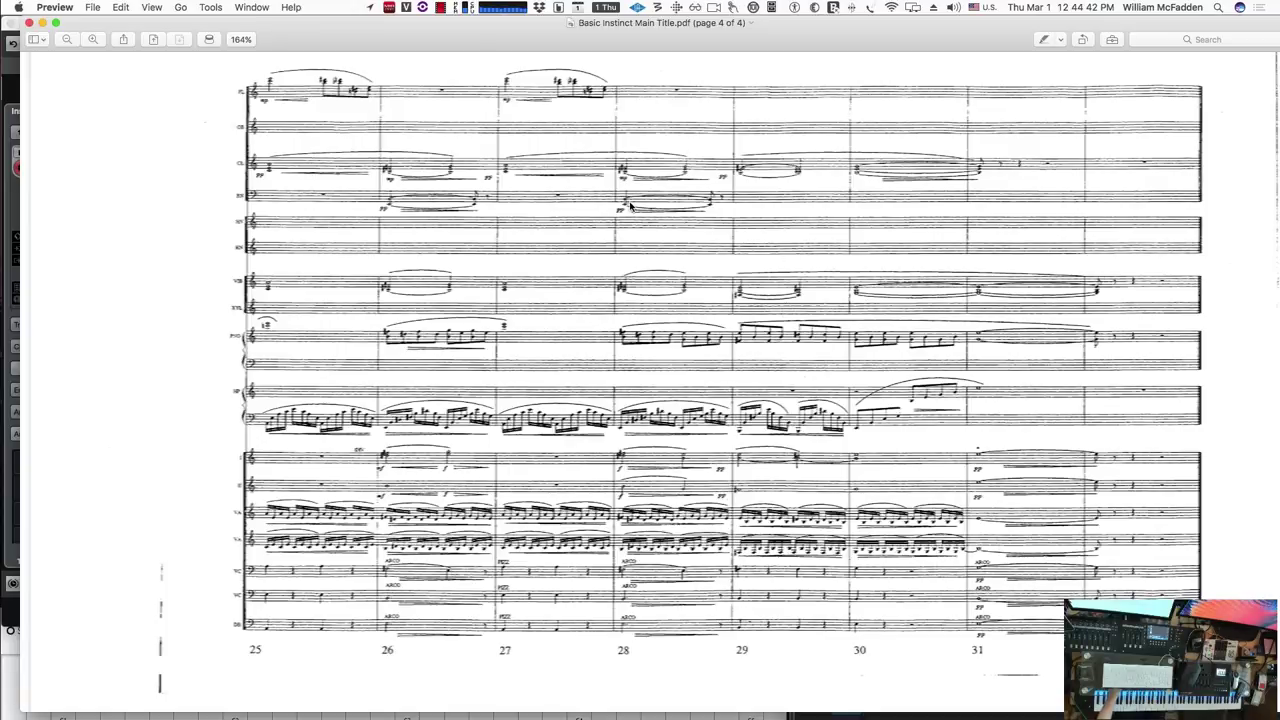
{"action": "scroll", "coordinate": [628, 215], "scroll_direction": "up", "scroll_amount": 20}
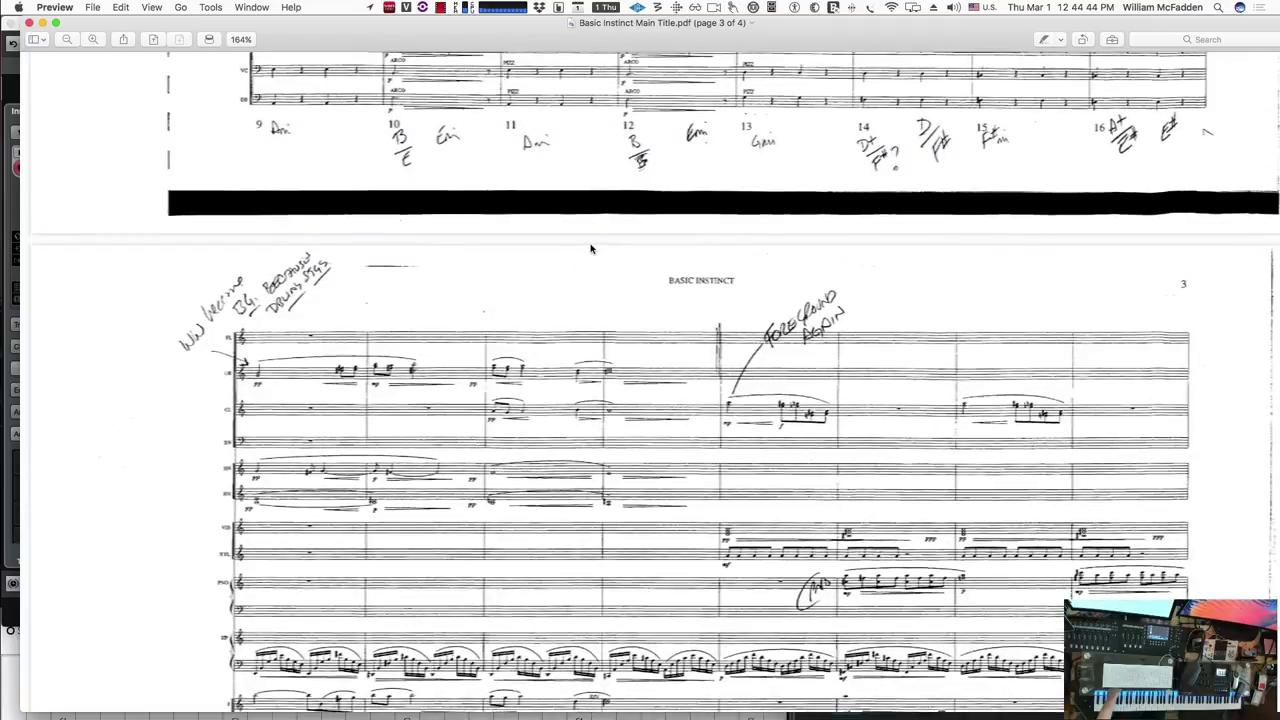
{"action": "scroll", "coordinate": [570, 277], "scroll_direction": "up", "scroll_amount": 20}
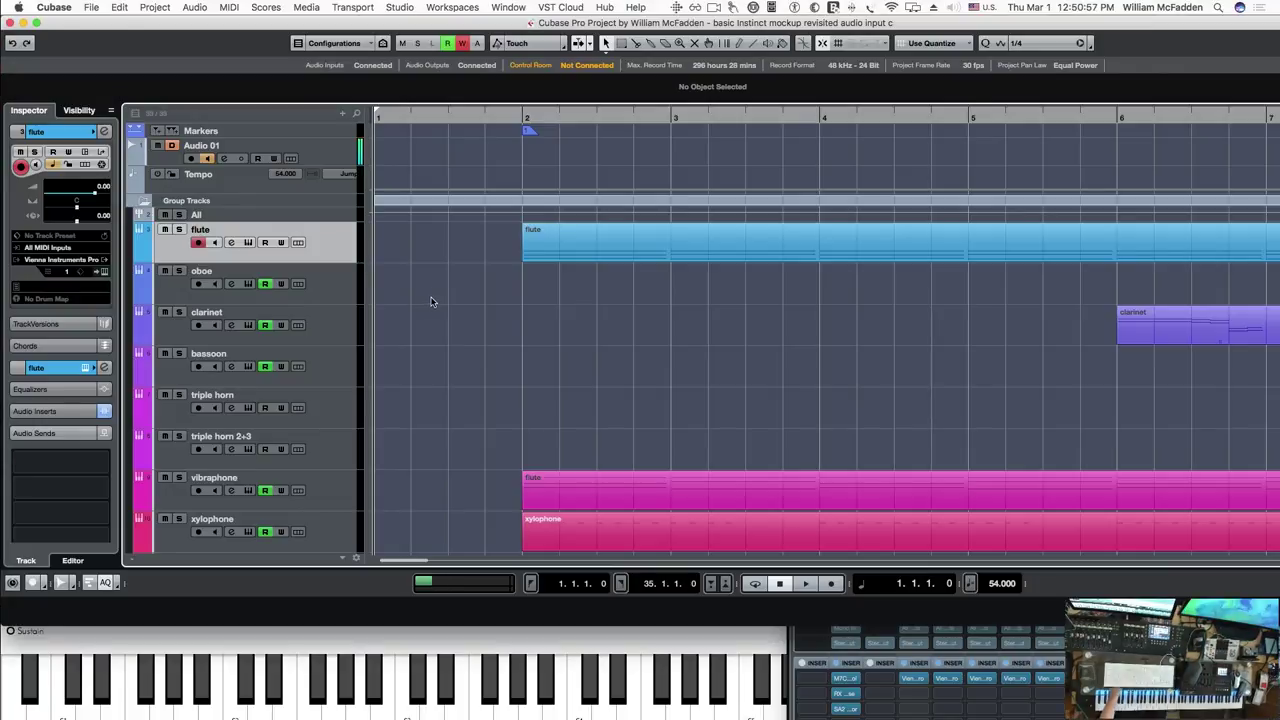
Step: Check the flute and oboe Vienna Instruments presets and enable automation Write on the oboe
{"action": "left_click", "coordinate": [247, 243]}
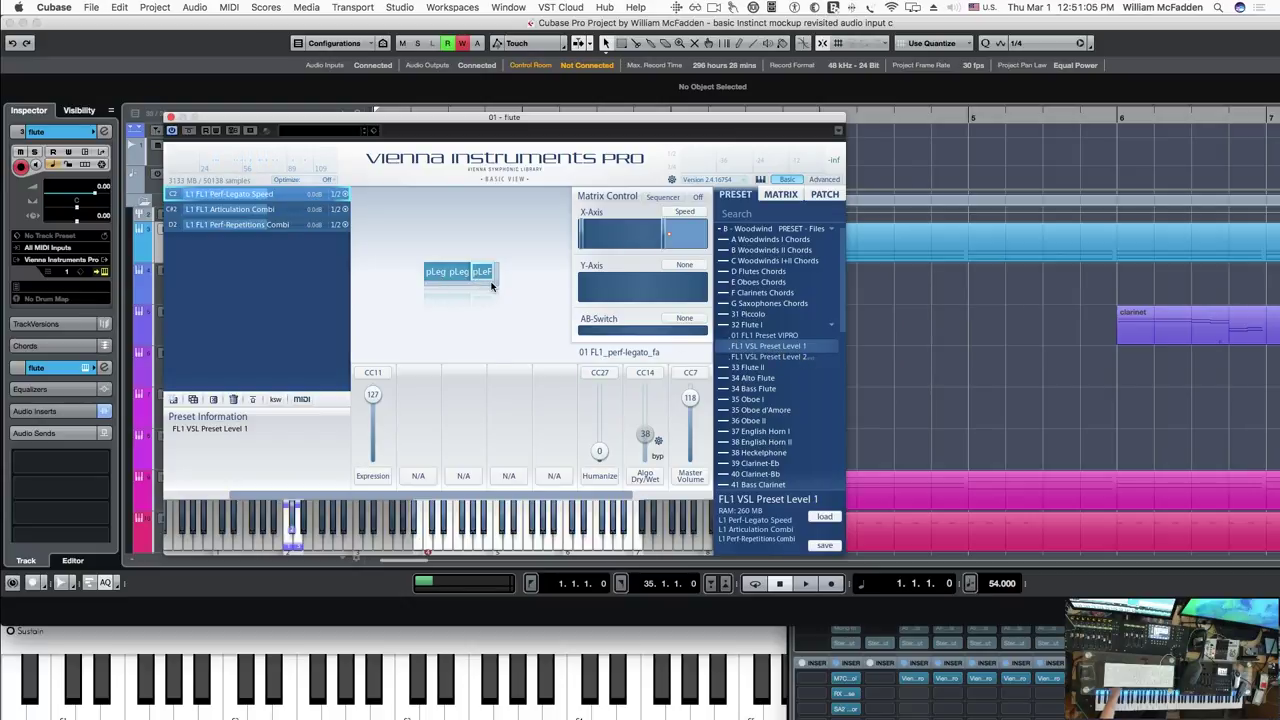
{"action": "left_click", "coordinate": [170, 117]}
{"action": "left_click", "coordinate": [333, 285]}
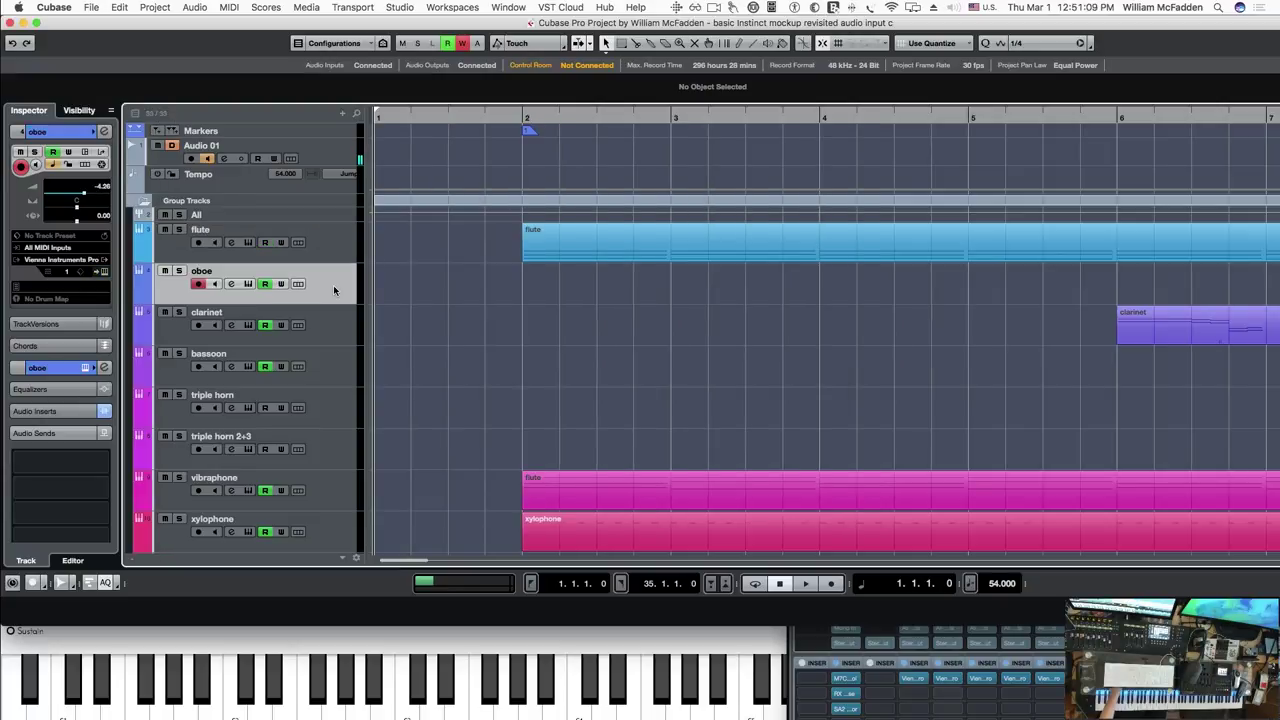
{"action": "left_click", "coordinate": [282, 285]}
{"action": "left_click", "coordinate": [248, 285]}
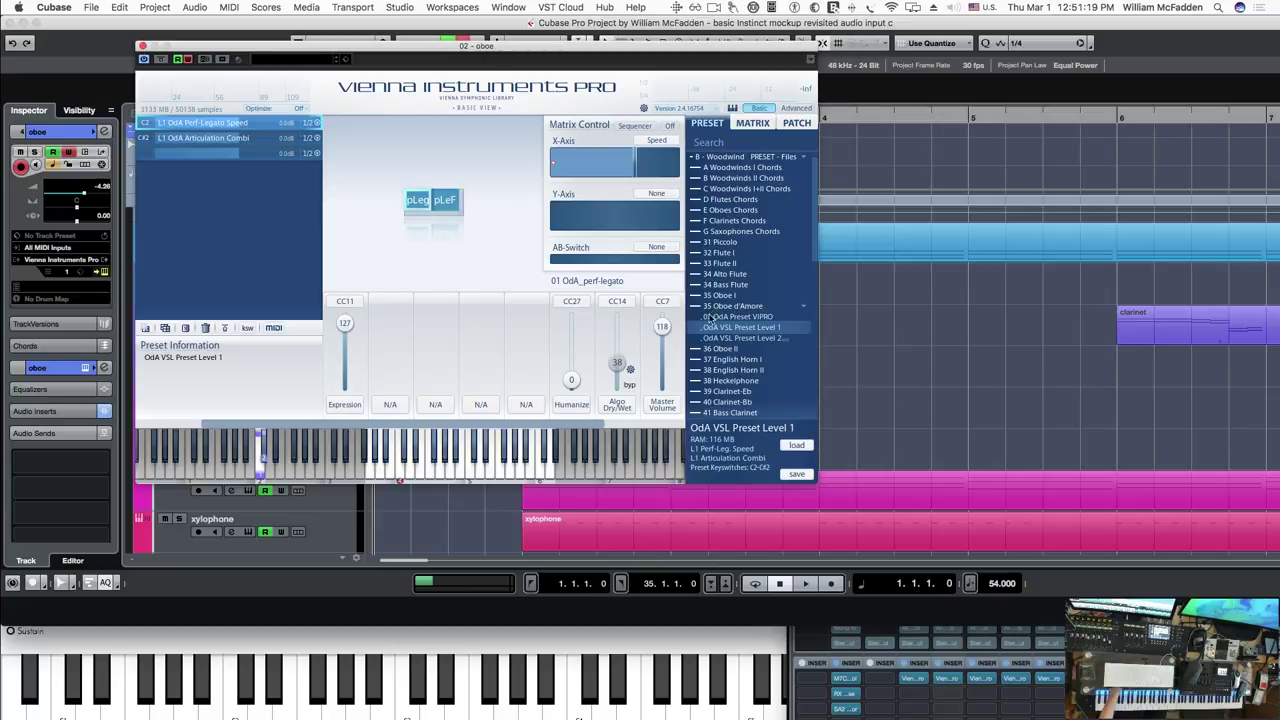
{"action": "left_click", "coordinate": [142, 46]}
Step: Check the clarinet and bassoon Vienna Instruments presets
{"action": "left_click", "coordinate": [334, 328]}
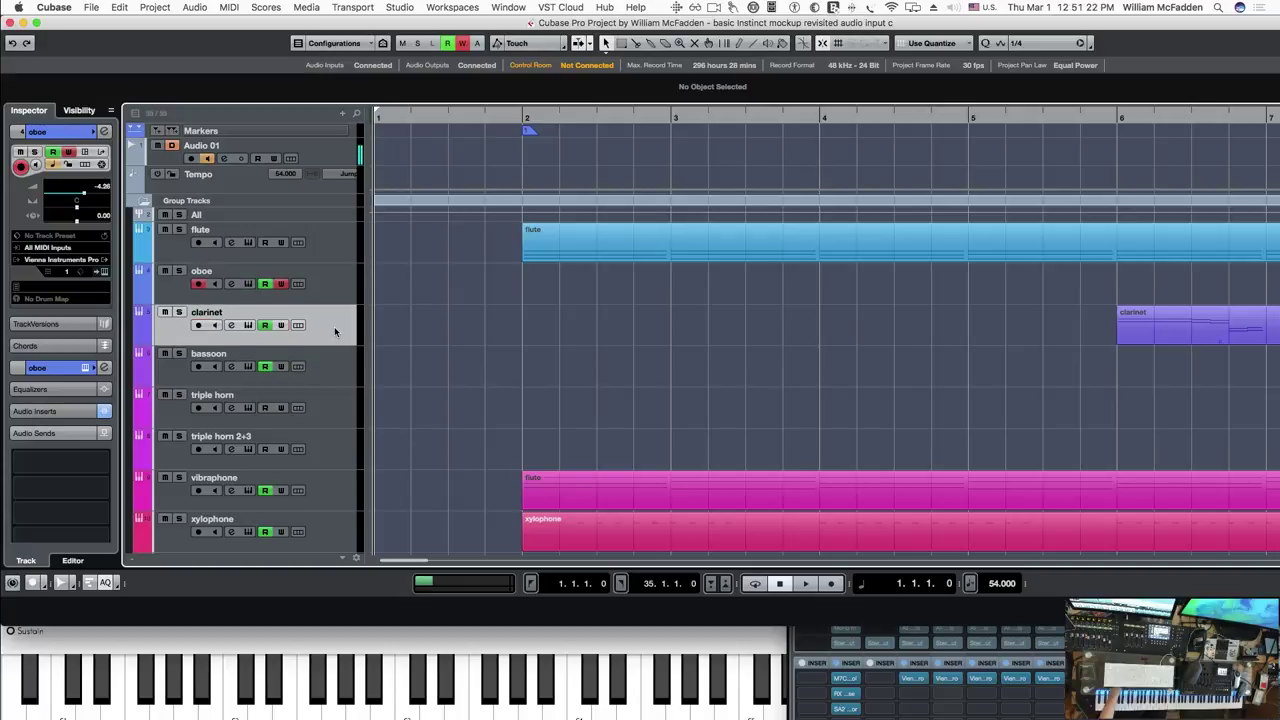
{"action": "left_click", "coordinate": [247, 327]}
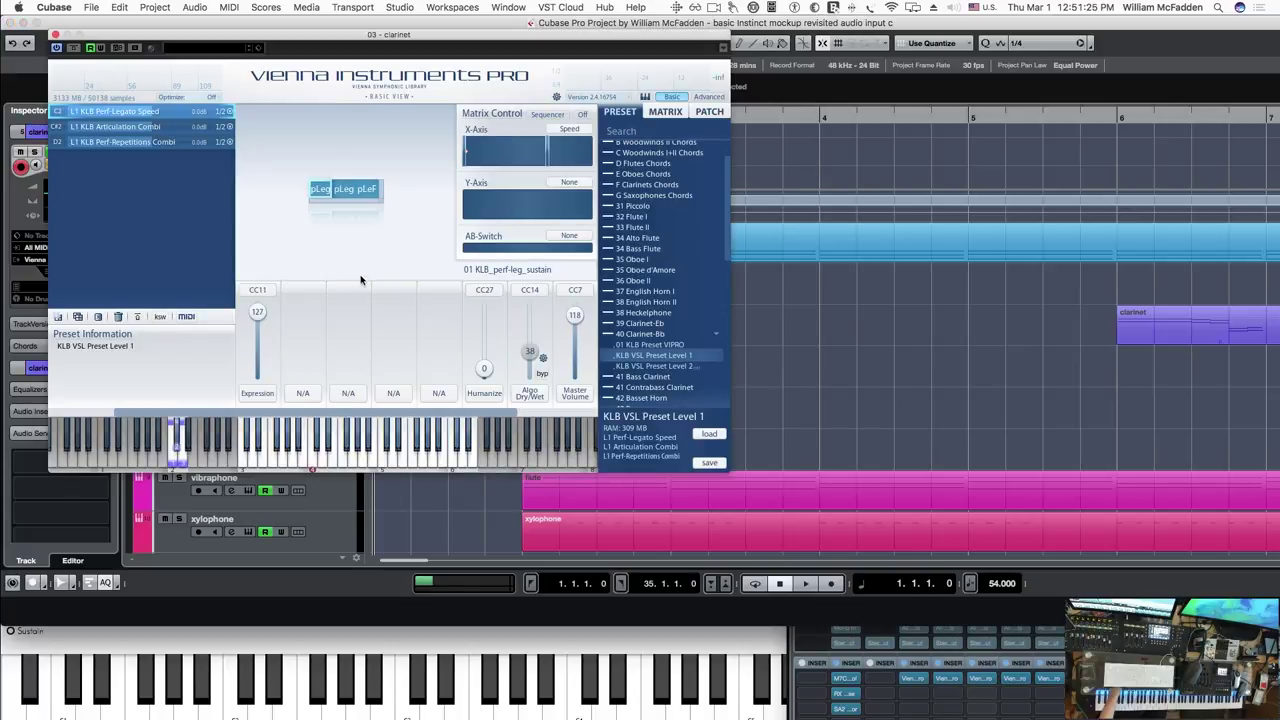
{"action": "left_click", "coordinate": [55, 36]}
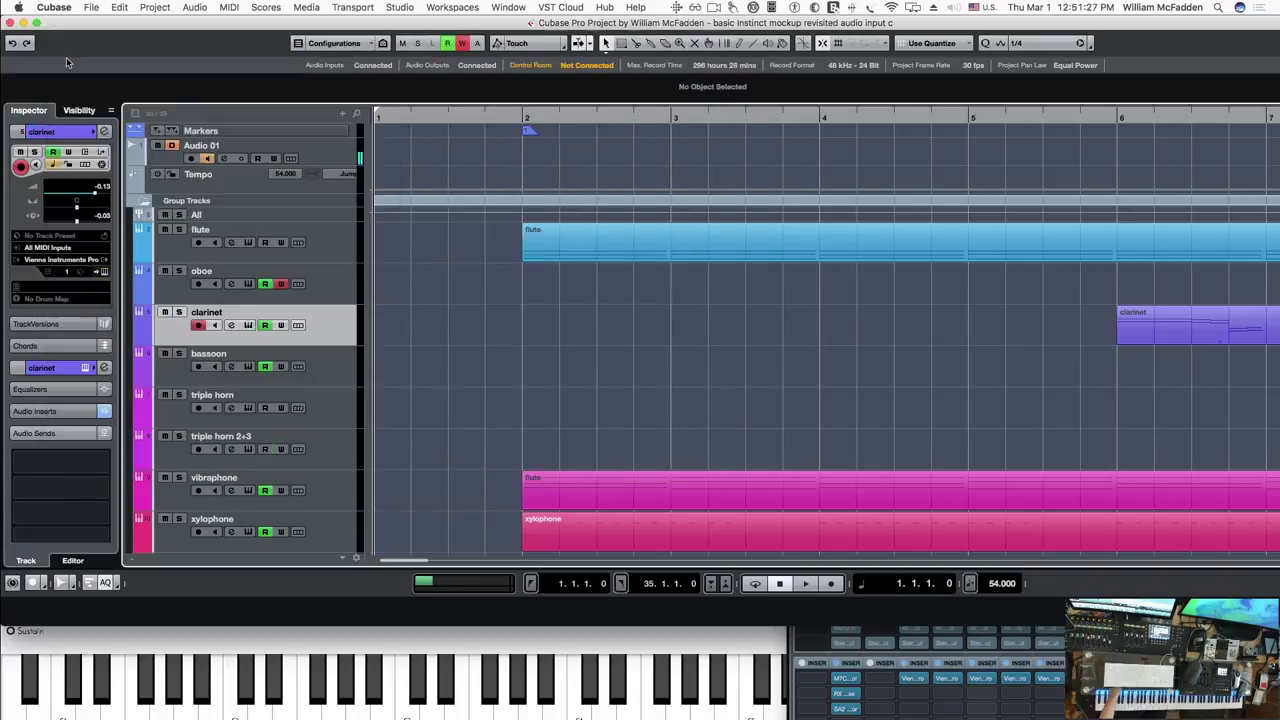
{"action": "left_click", "coordinate": [284, 377]}
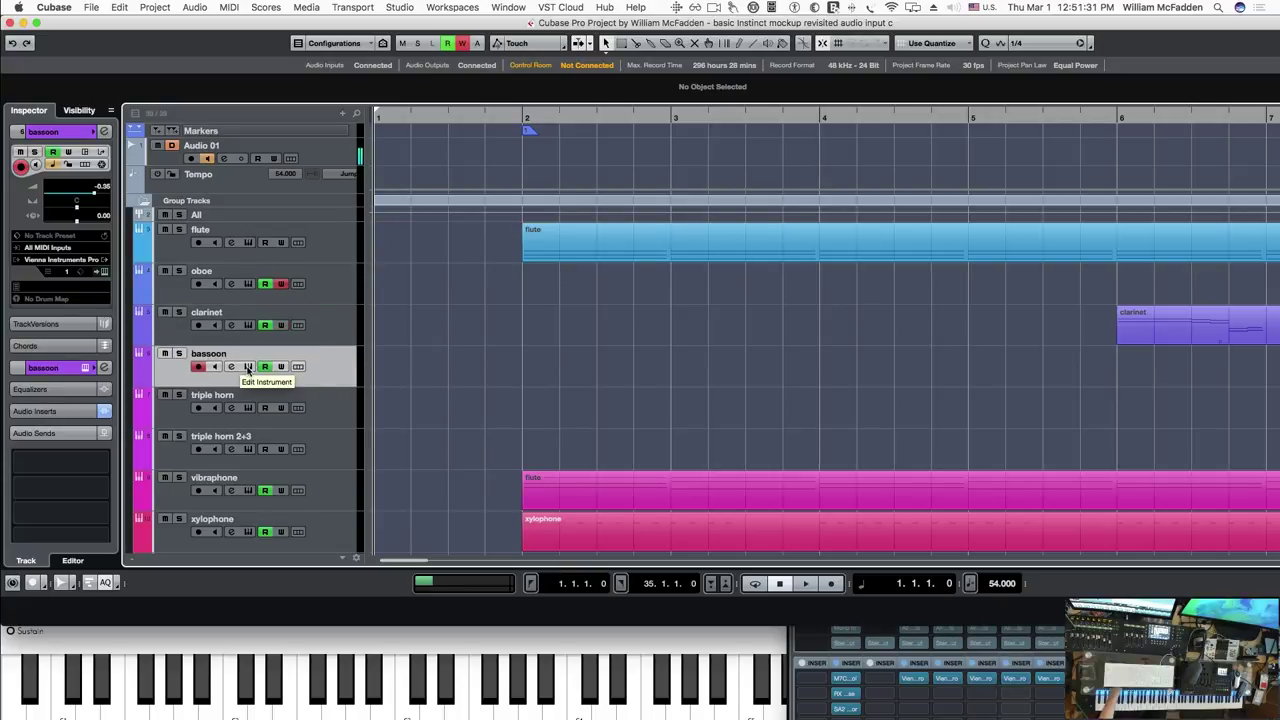
{"action": "left_click", "coordinate": [249, 367]}
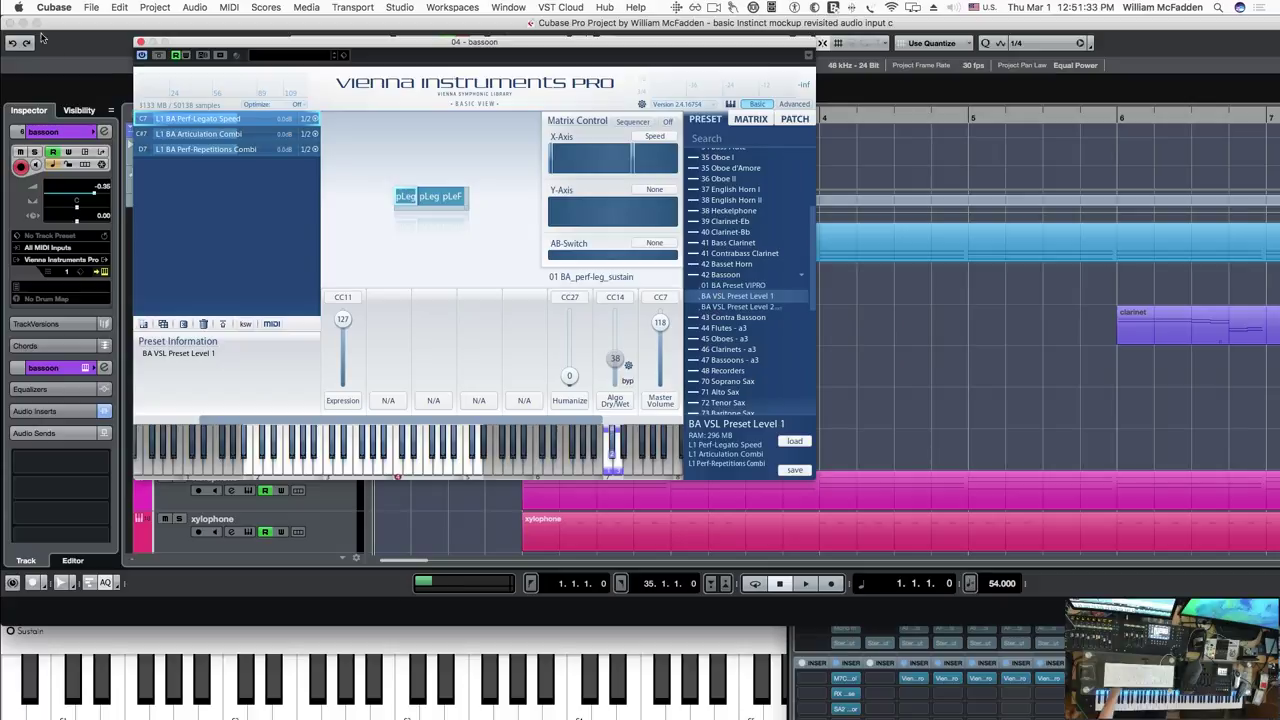
{"action": "left_click", "coordinate": [140, 42]}
Step: Check the triple horn and triple horn 2+3 Vienna Instruments presets
{"action": "left_click", "coordinate": [339, 407]}
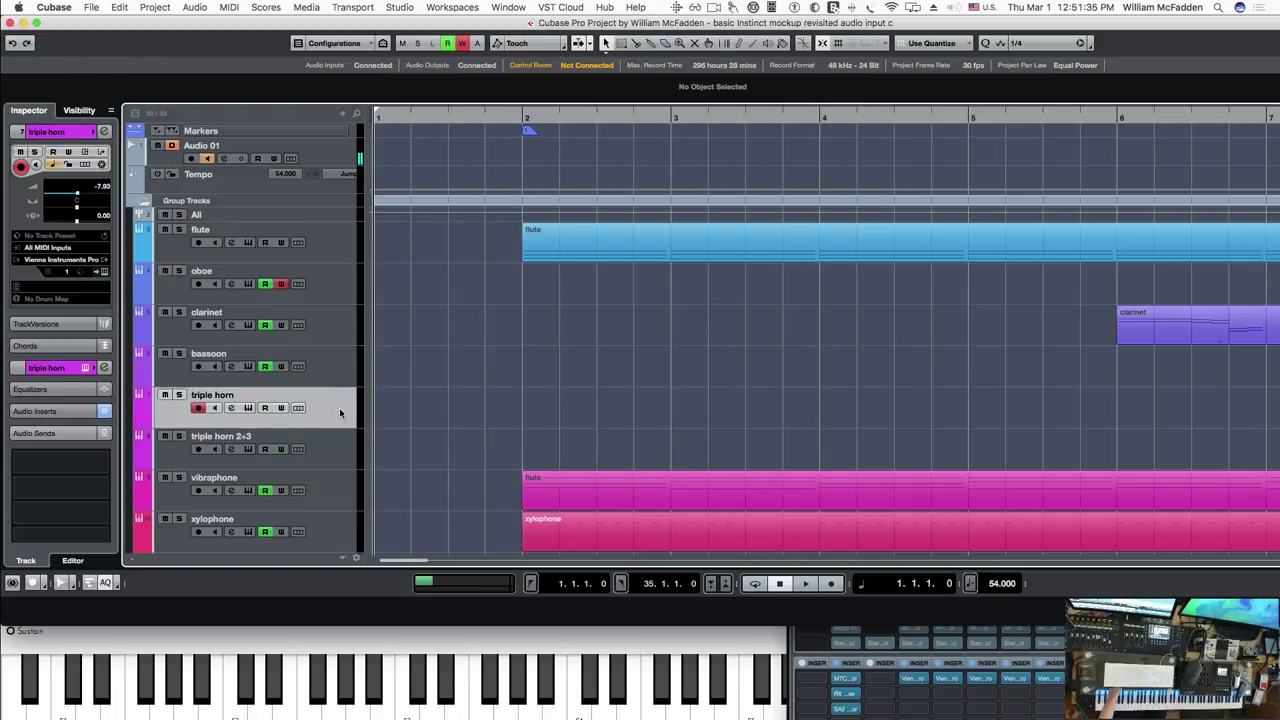
{"action": "left_click", "coordinate": [249, 408]}
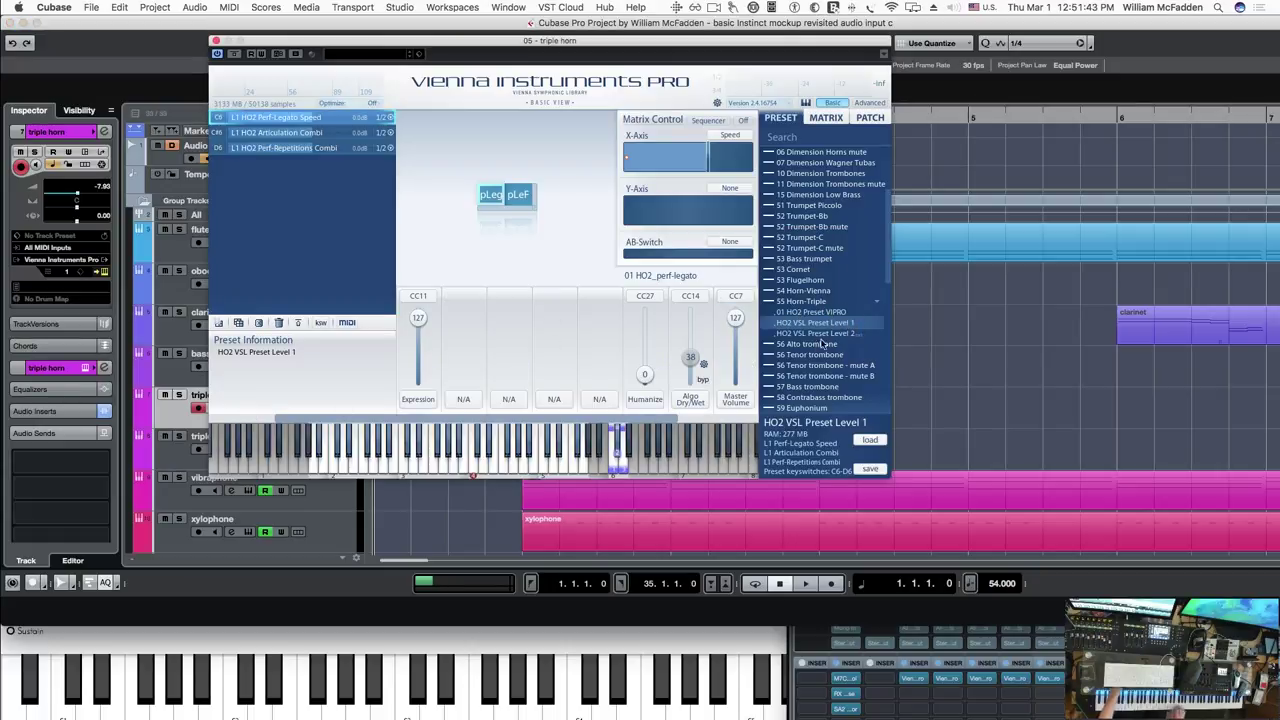
{"action": "left_click", "coordinate": [215, 42]}
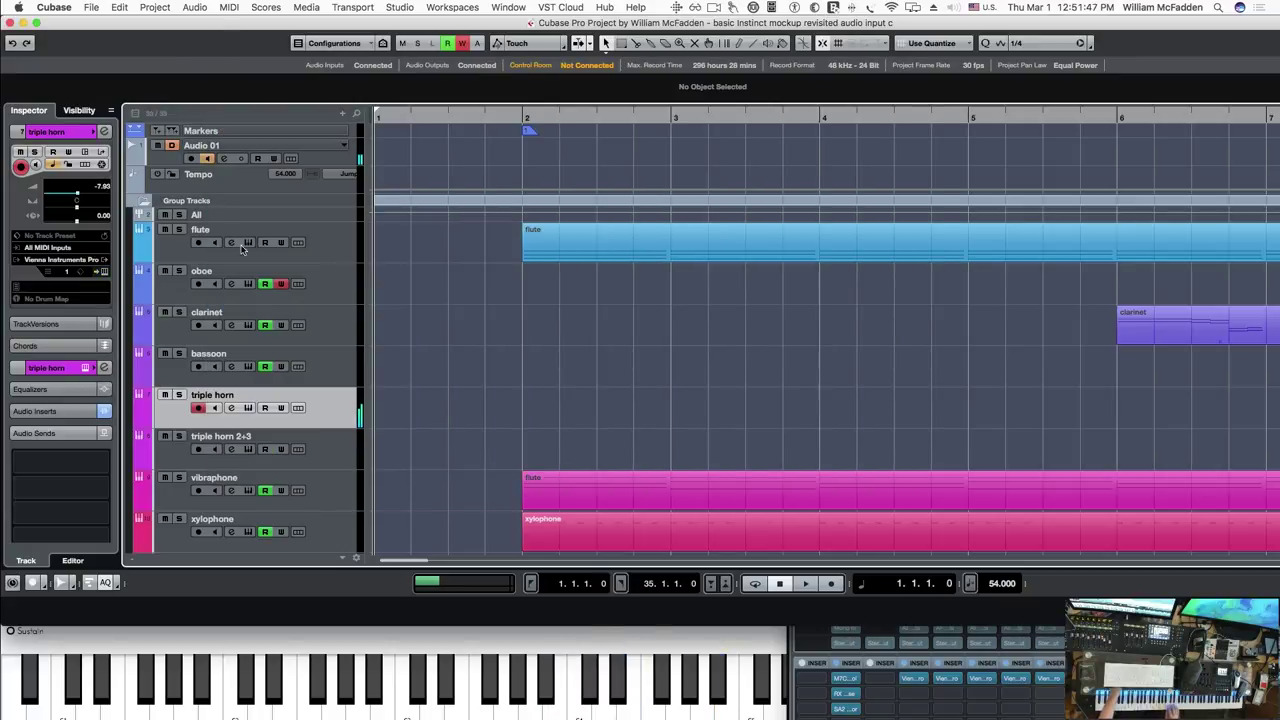
{"action": "left_click", "coordinate": [242, 459]}
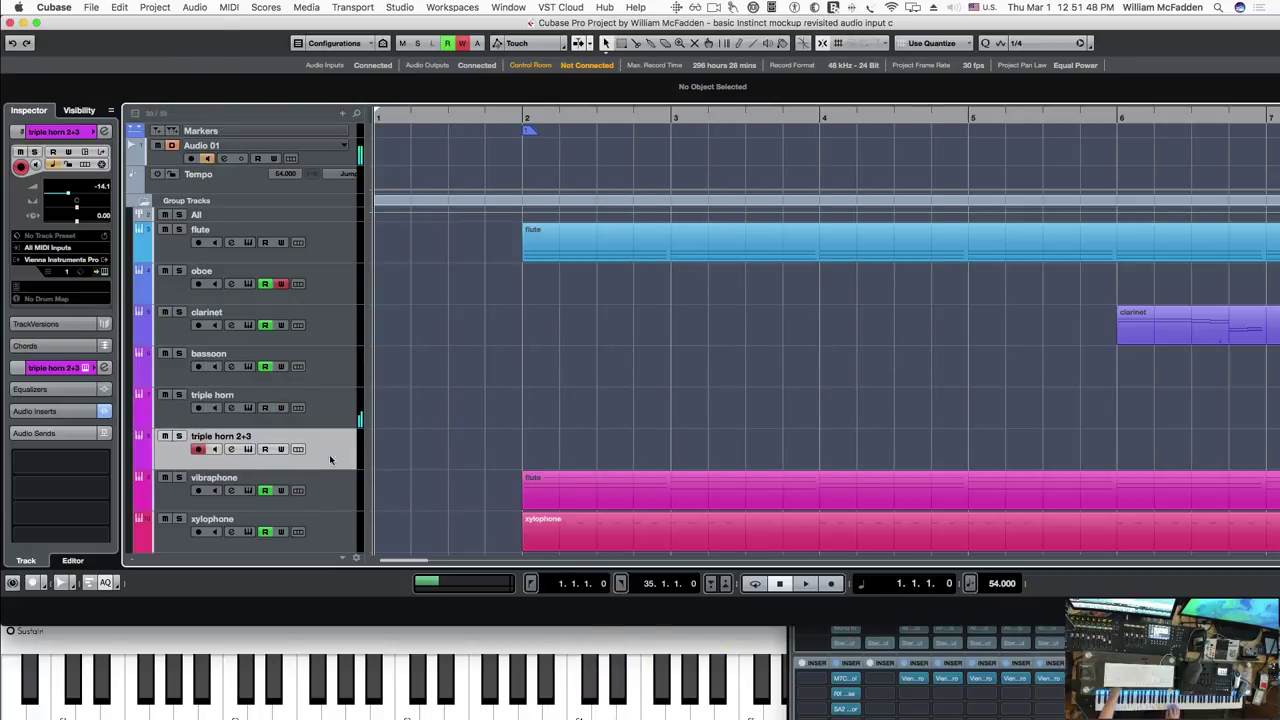
{"action": "left_click", "coordinate": [248, 449]}
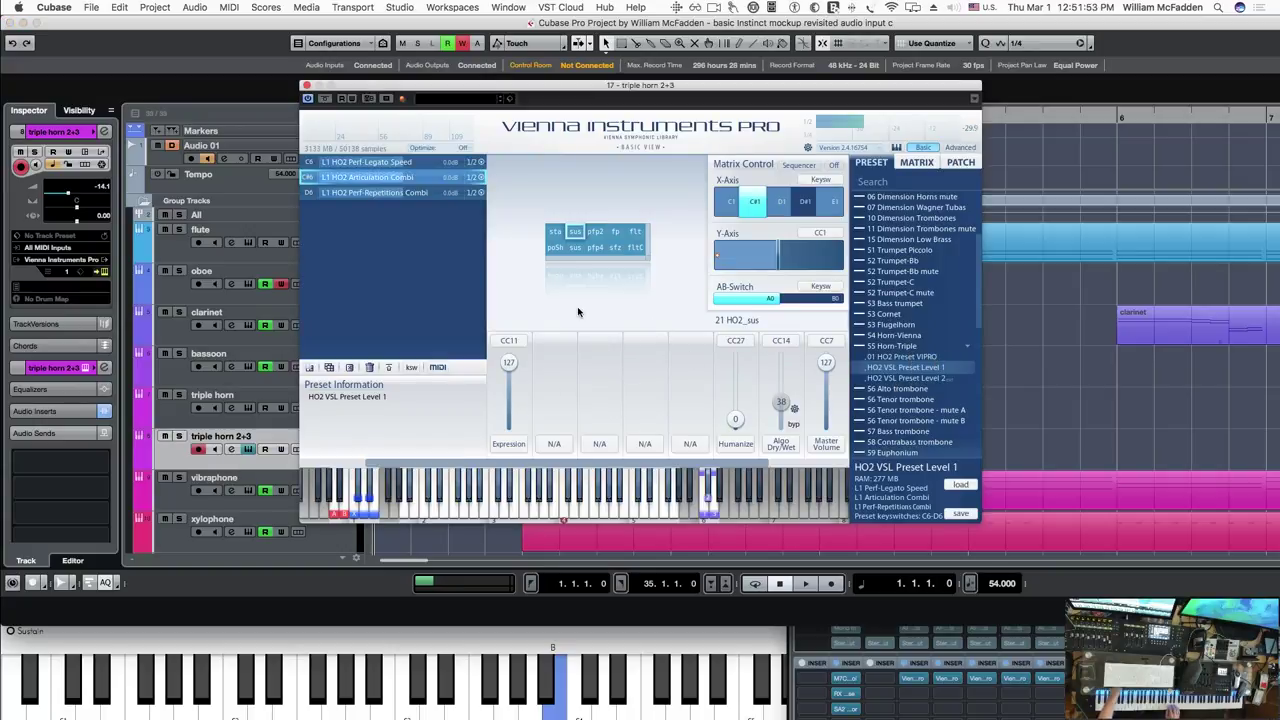
{"action": "left_click", "coordinate": [307, 86]}
Step: Check the vibraphone preset, then open the xylophone's instrument and its PingPongDelay insert
{"action": "left_click", "coordinate": [298, 507]}
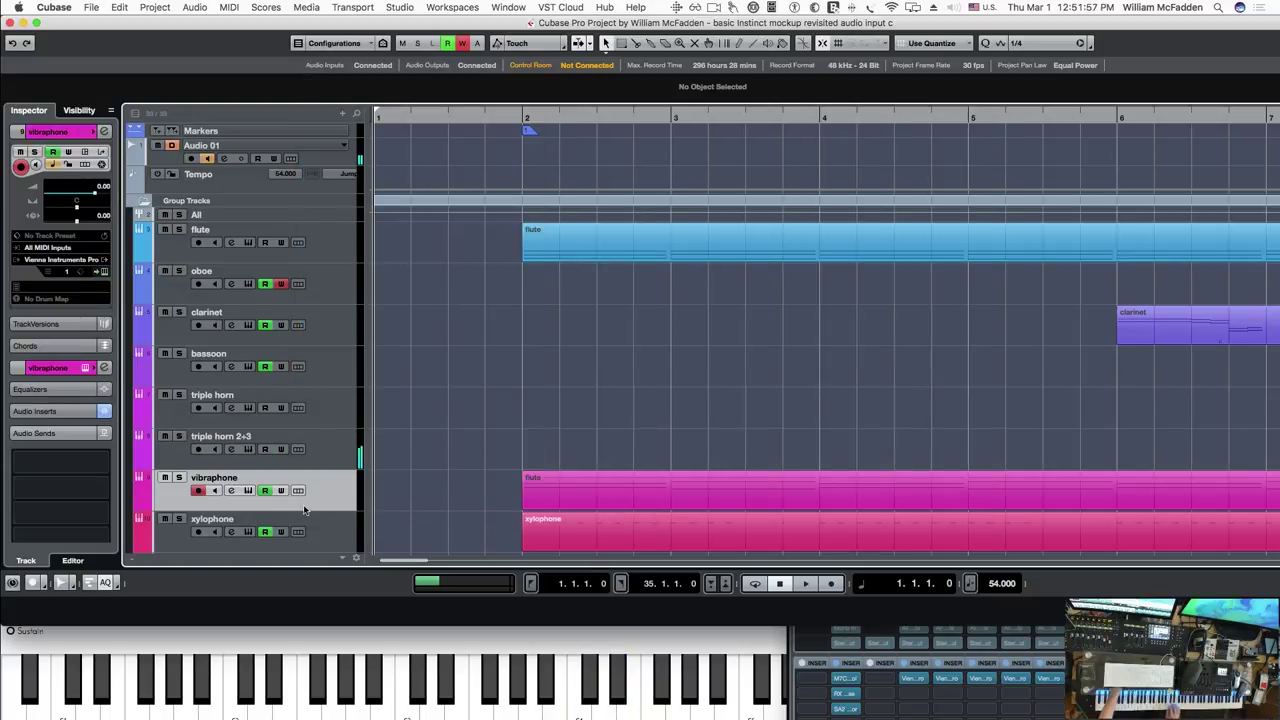
{"action": "left_click", "coordinate": [249, 490]}
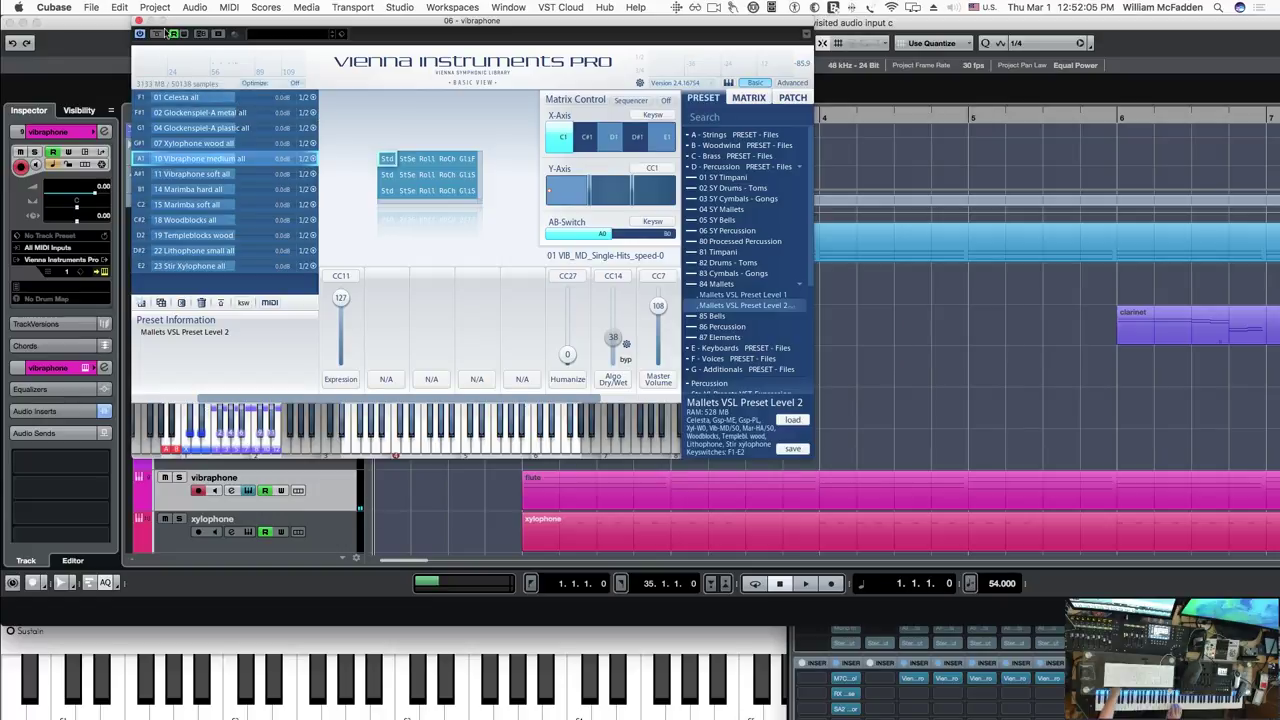
{"action": "left_click", "coordinate": [140, 21]}
{"action": "left_click", "coordinate": [212, 519]}
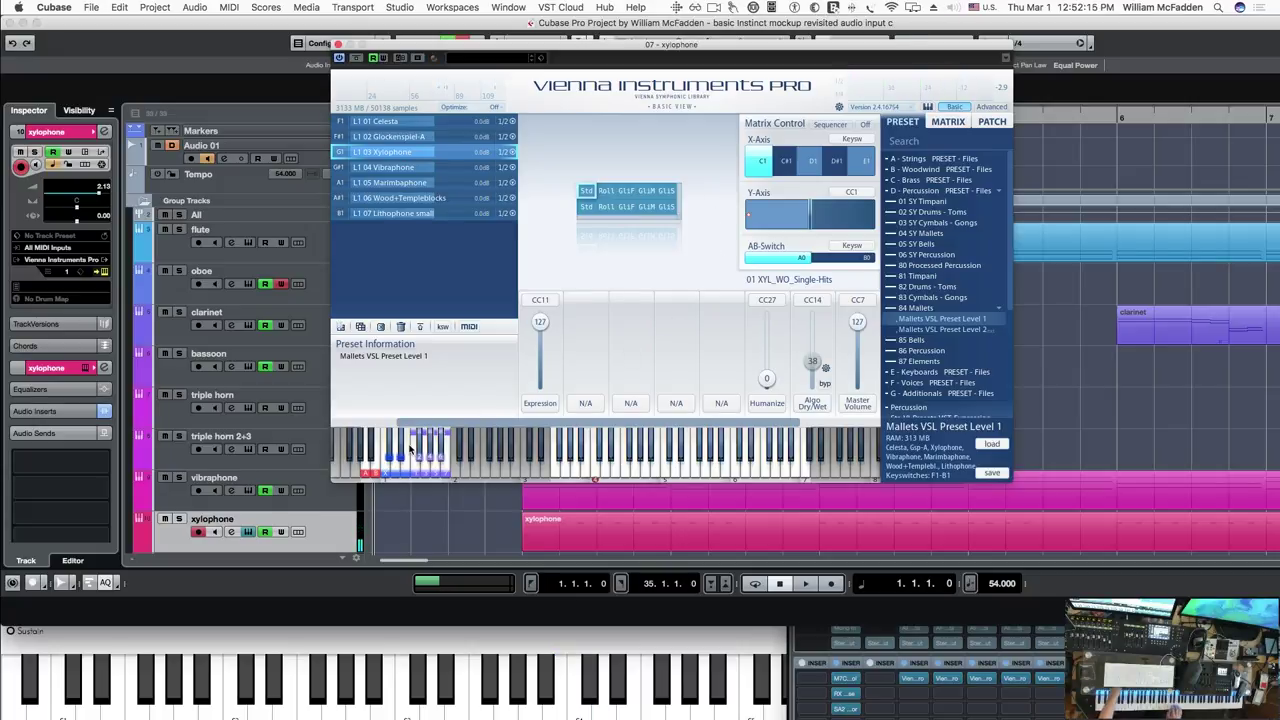
{"action": "left_click", "coordinate": [80, 413]}
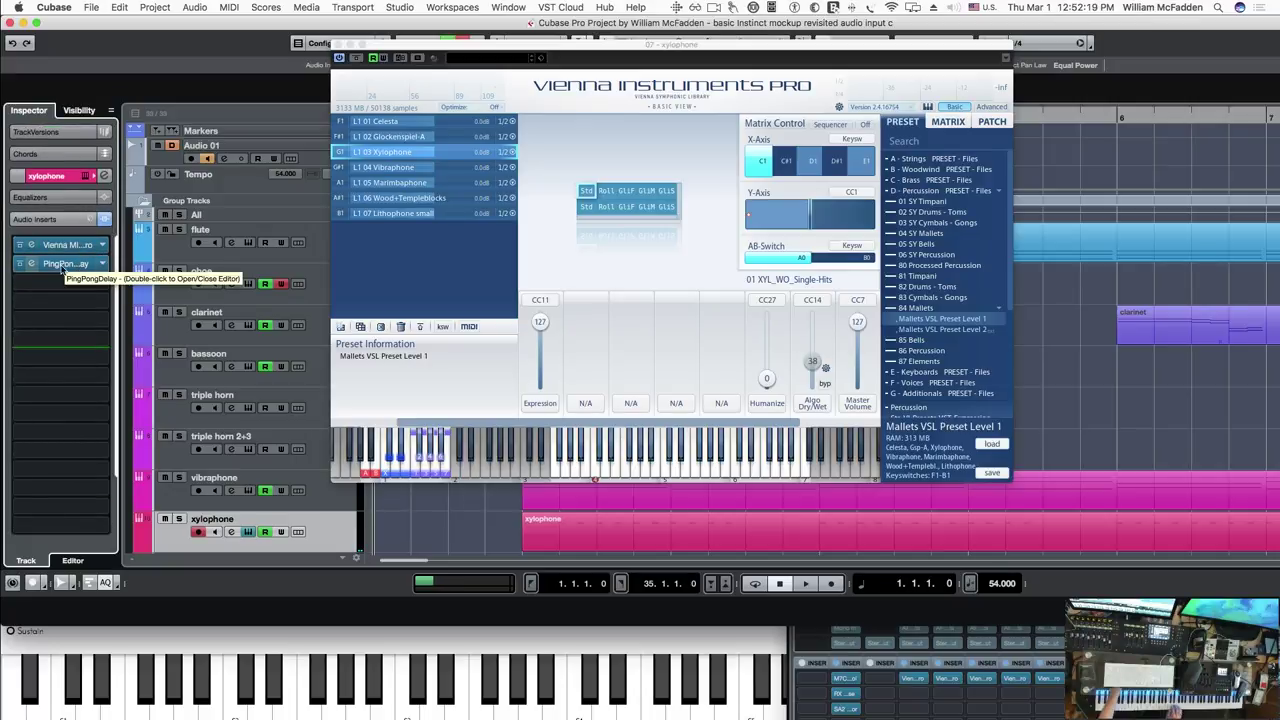
{"action": "double_click", "coordinate": [60, 265]}
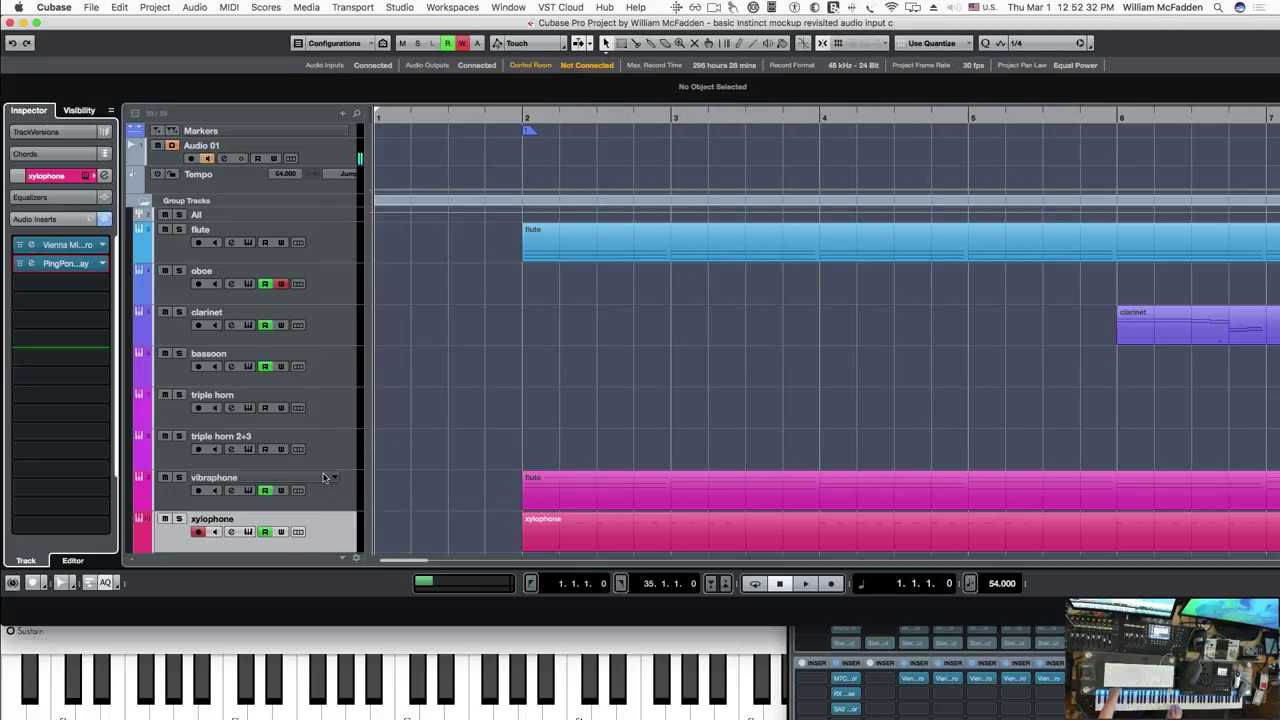
{"action": "scroll", "coordinate": [322, 477], "scroll_direction": "down", "scroll_amount": 5}
{"action": "left_click", "coordinate": [256, 336]}
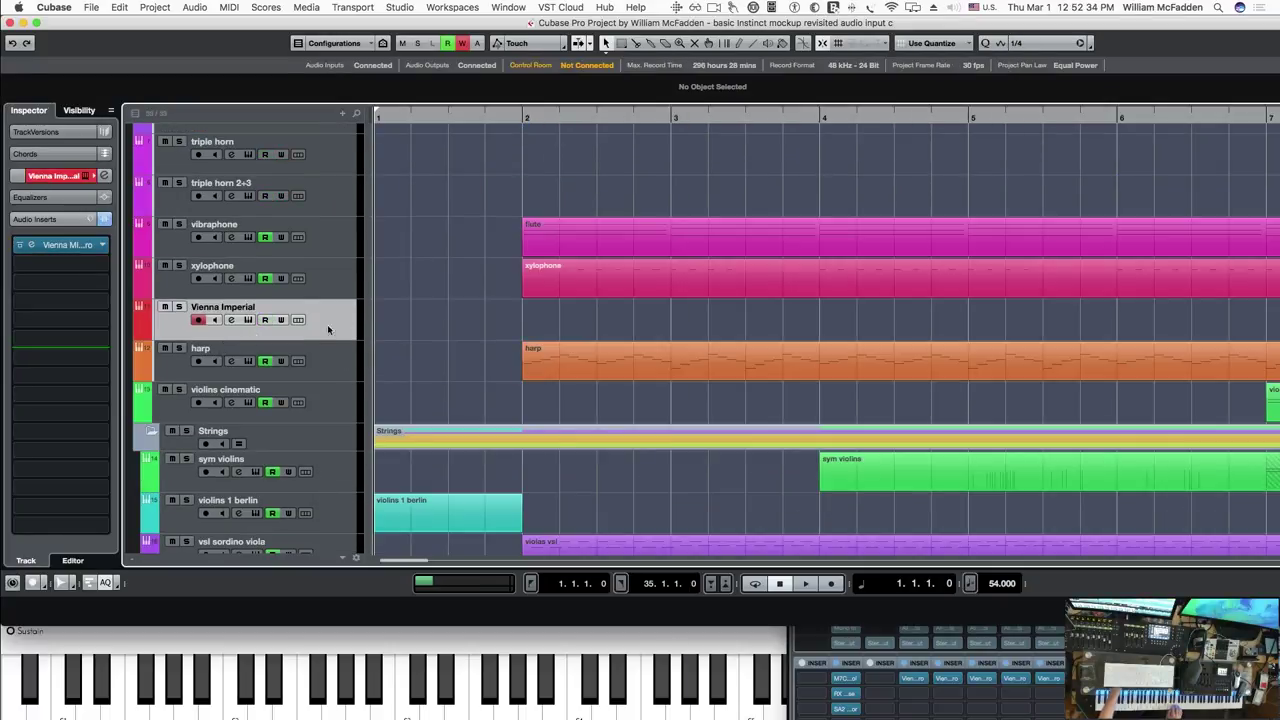
{"action": "left_click", "coordinate": [248, 321]}
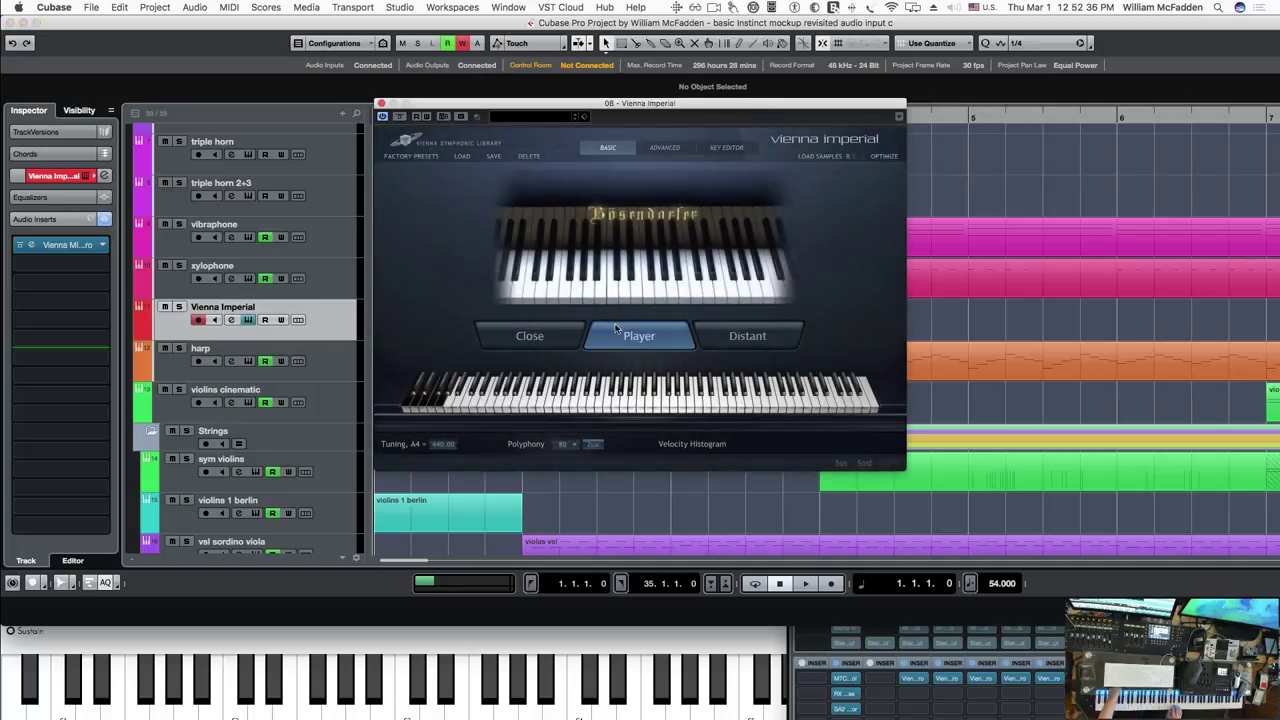
{"action": "left_click", "coordinate": [381, 103]}
{"action": "left_click", "coordinate": [340, 372]}
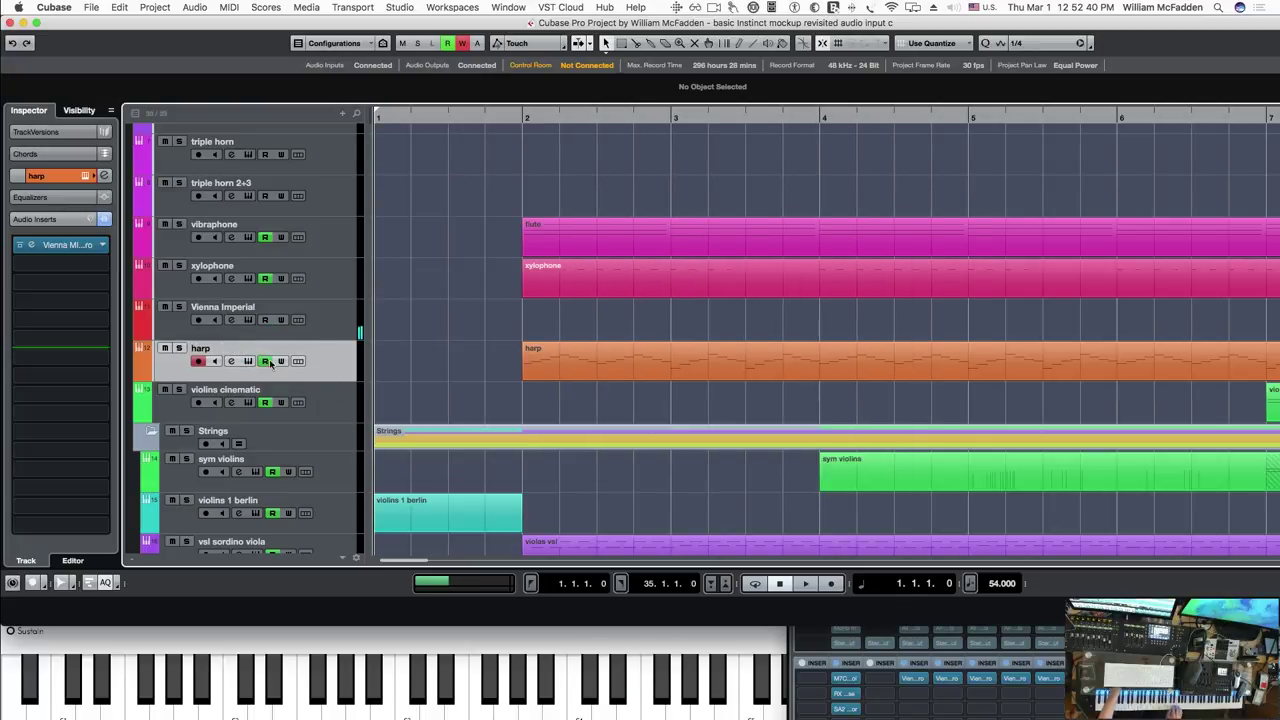
{"action": "left_click", "coordinate": [248, 361]}
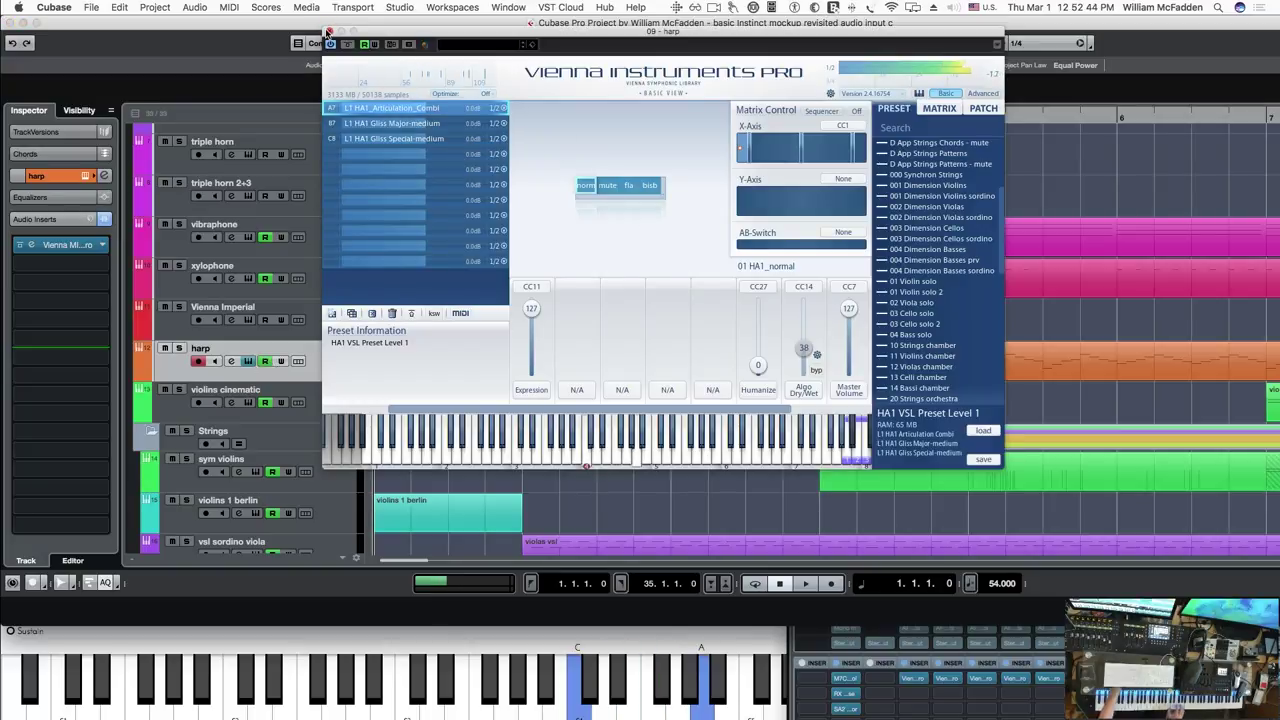
{"action": "left_click", "coordinate": [329, 31]}
{"action": "left_click", "coordinate": [345, 407]}
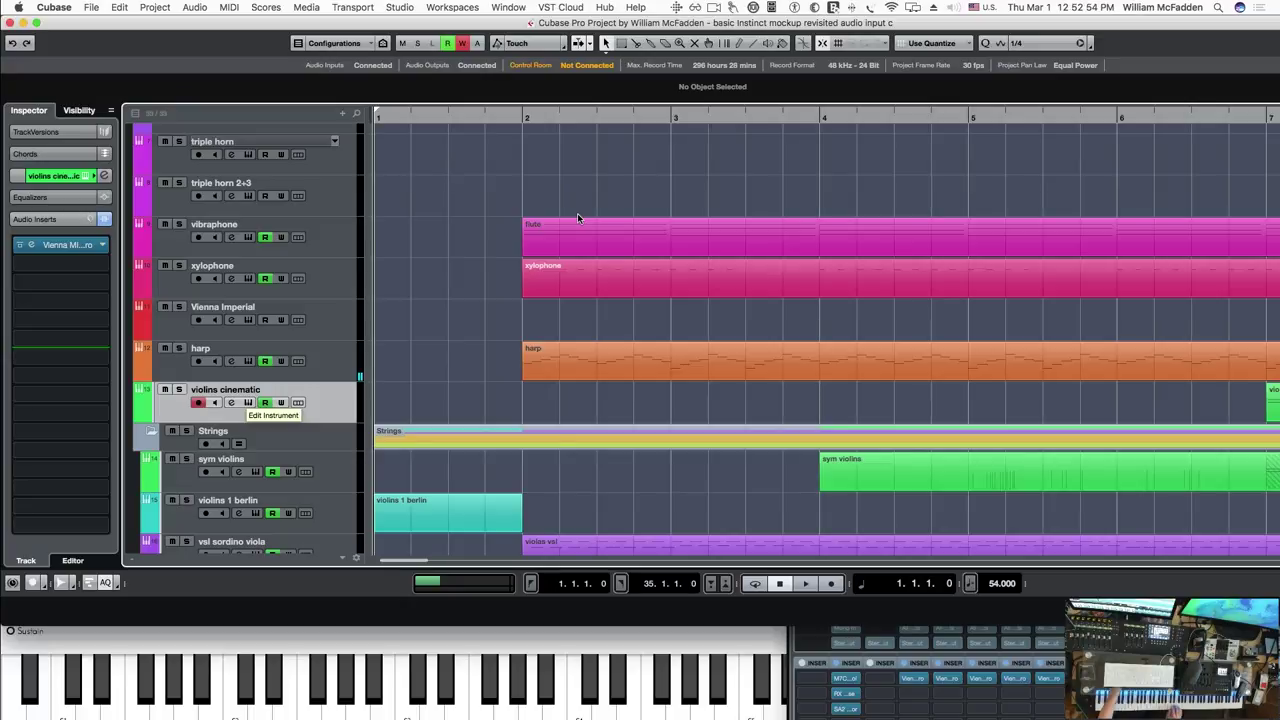
Step: Inspect the Kontakt windows for violins cinematic, sym violins and violins 1 berlin (04. Violins I Sustains Imm)
{"action": "key", "text": "Return"}
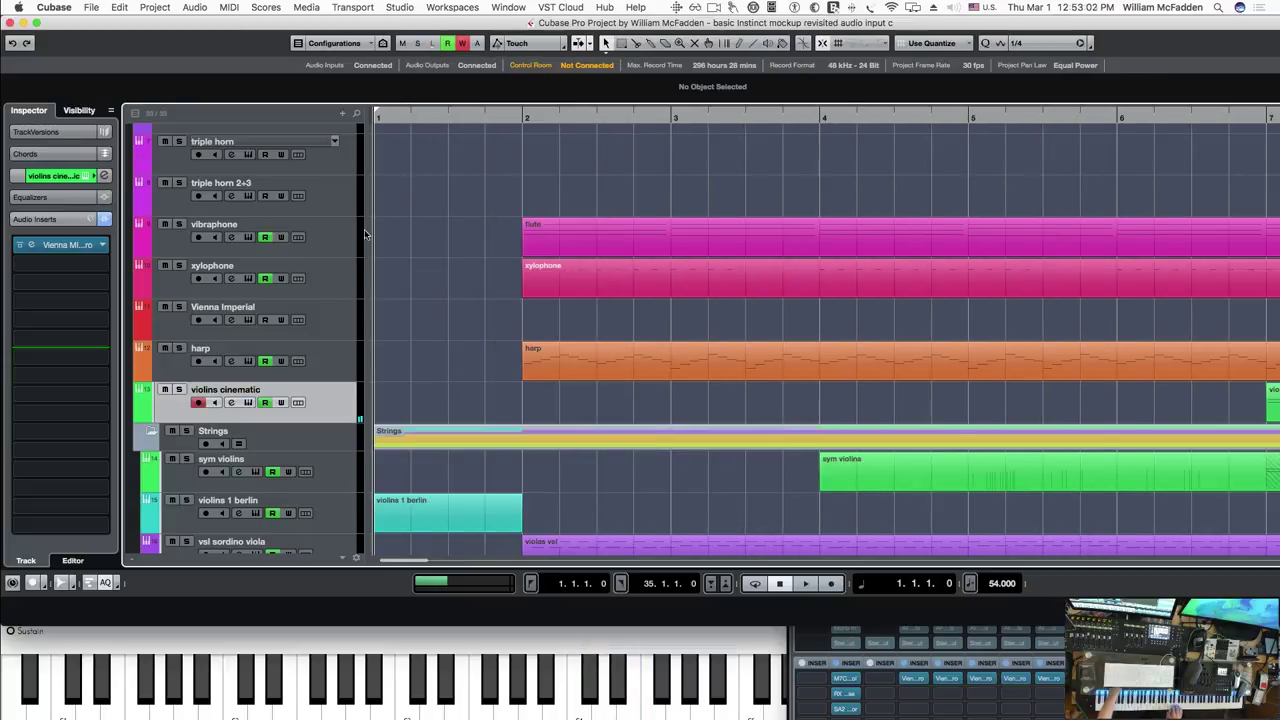
{"action": "left_click", "coordinate": [431, 45]}
{"action": "left_click", "coordinate": [332, 477]}
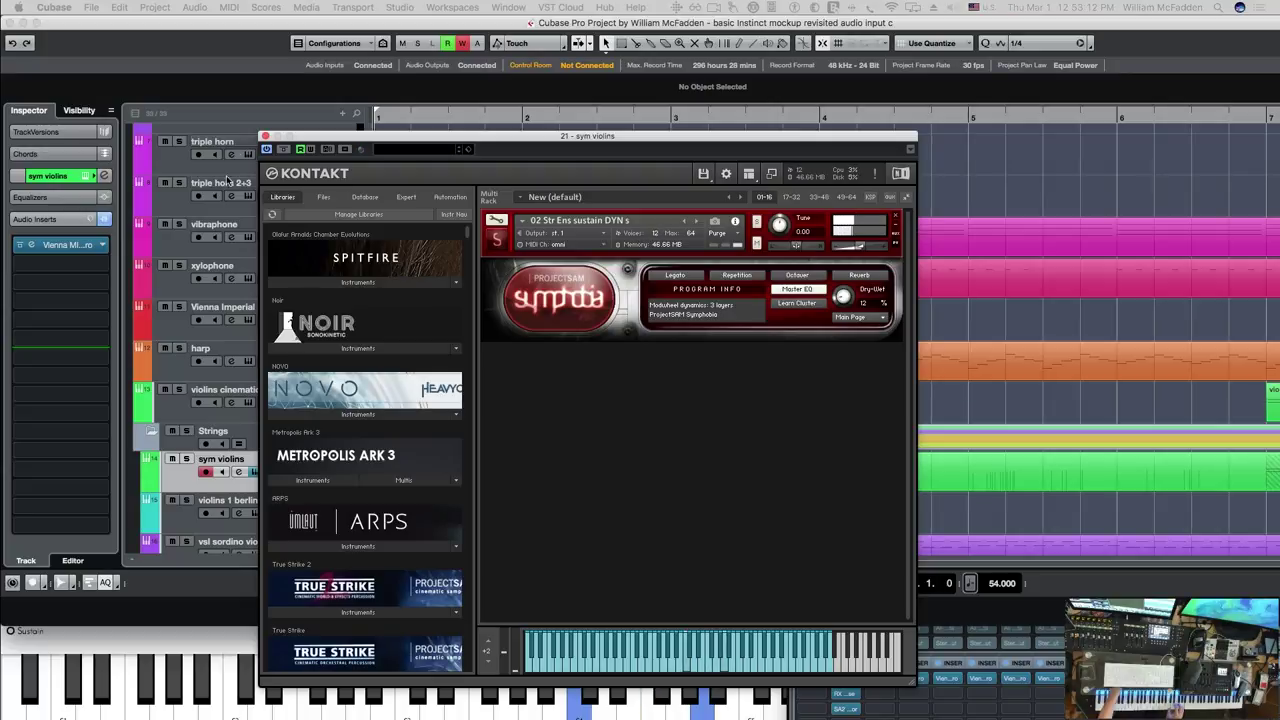
{"action": "left_click", "coordinate": [265, 137]}
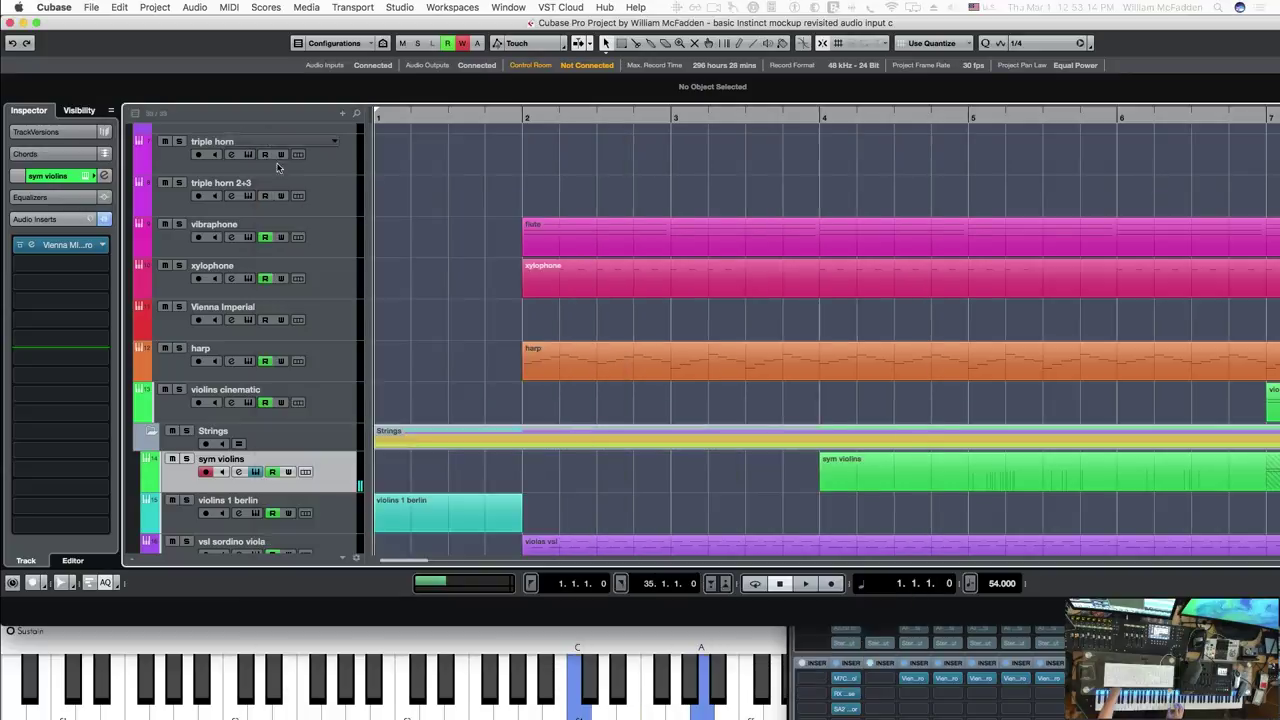
{"action": "scroll", "coordinate": [326, 472], "scroll_direction": "down", "scroll_amount": 1}
{"action": "scroll", "coordinate": [326, 472], "scroll_direction": "down", "scroll_amount": 1}
{"action": "left_click", "coordinate": [326, 494]}
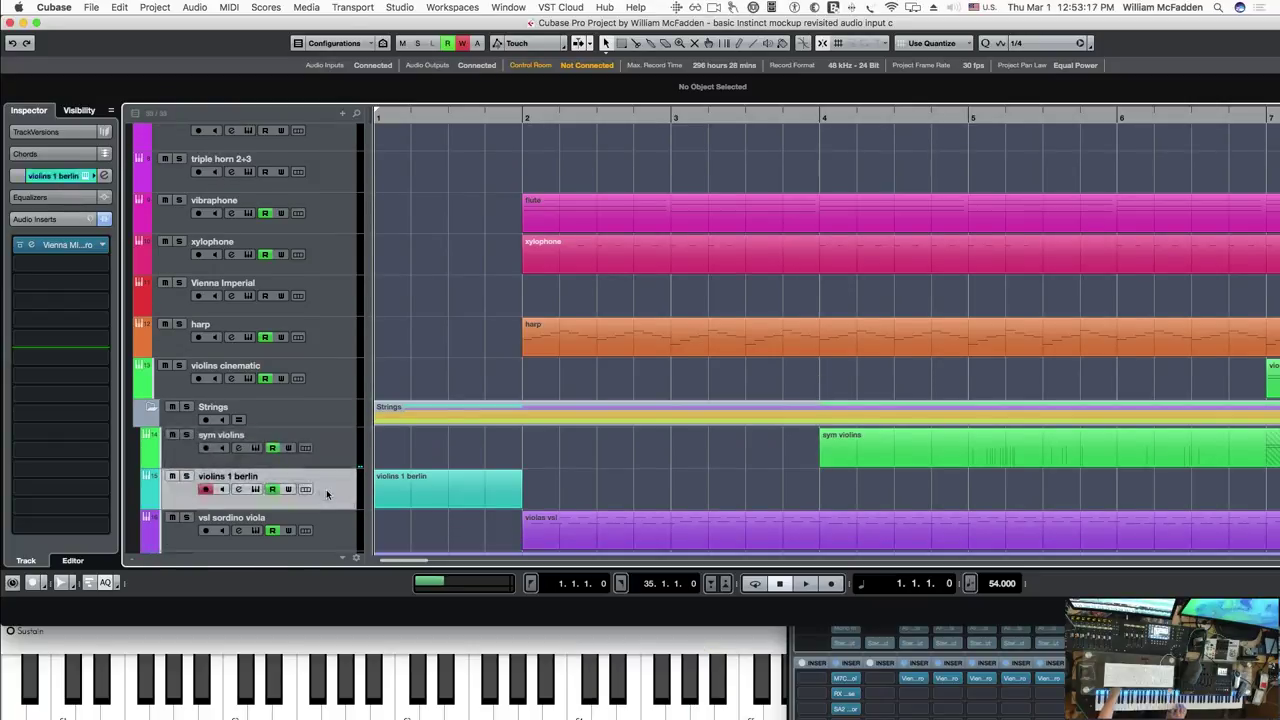
{"action": "left_click", "coordinate": [258, 491]}
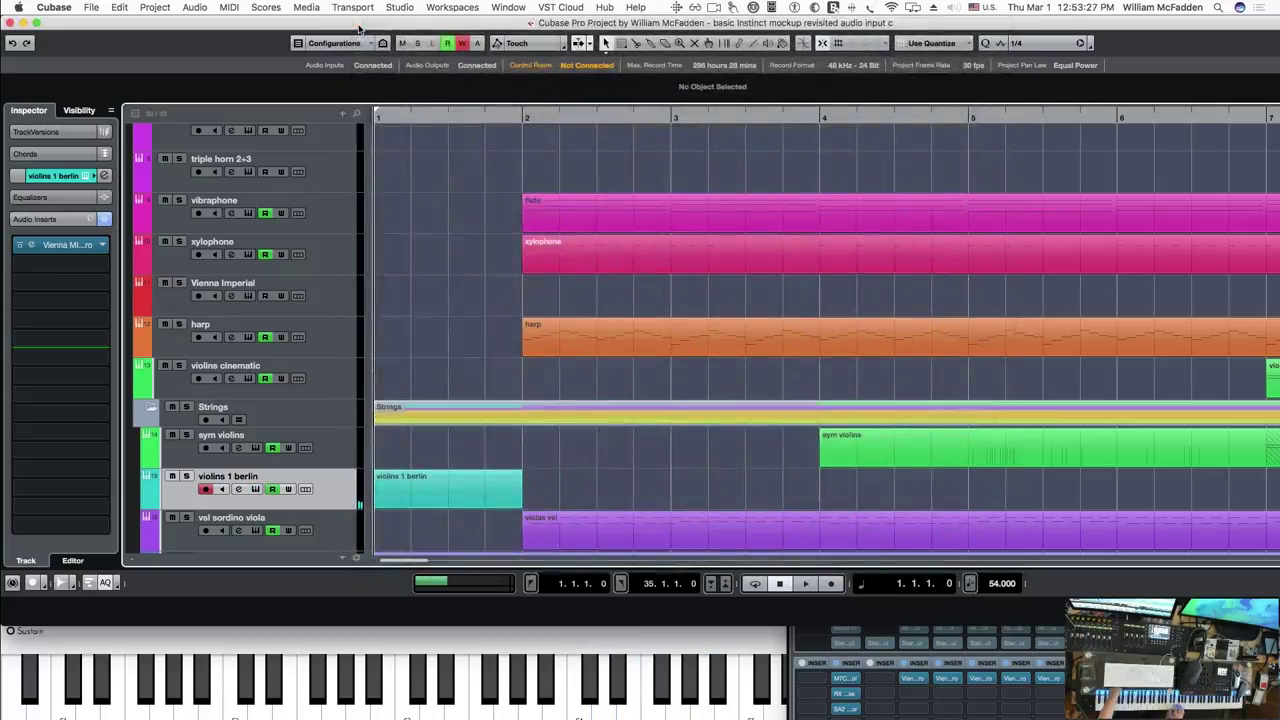
{"action": "left_click", "coordinate": [358, 23]}
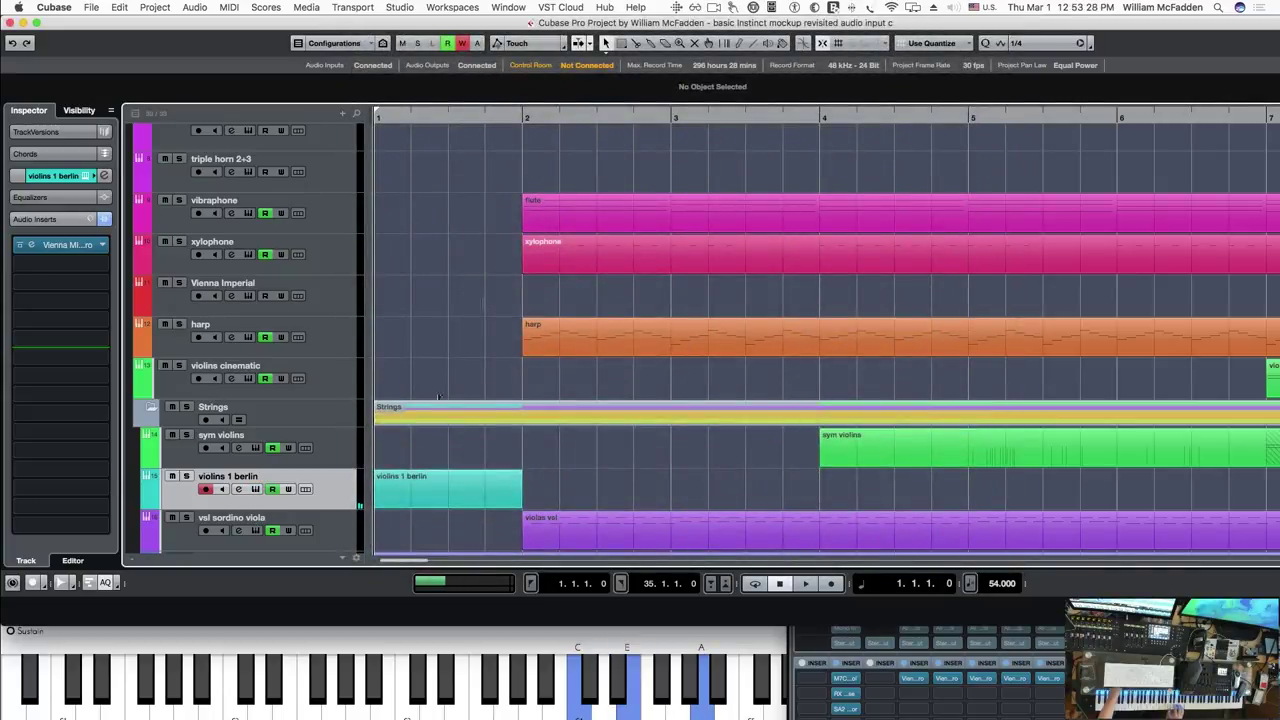
Step: Check the VI Pro presets on the vsl sordino viola and cellos 1 tracks
{"action": "left_click", "coordinate": [353, 541]}
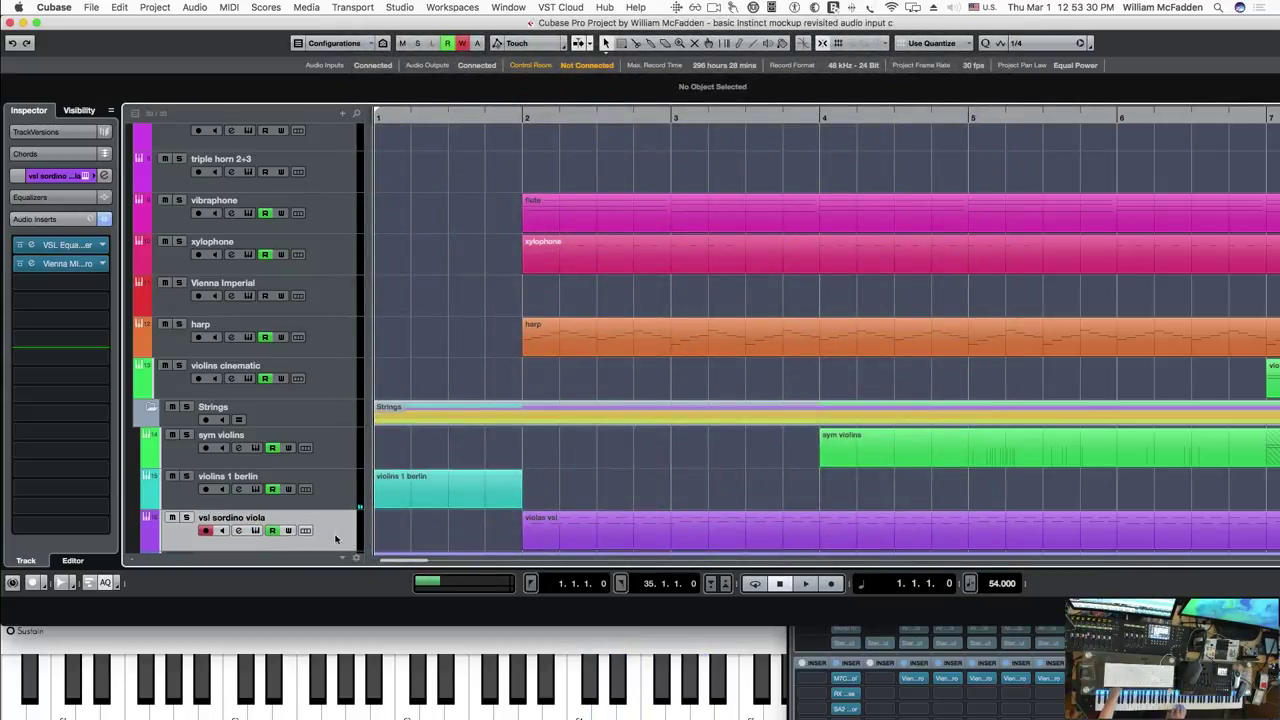
{"action": "left_click", "coordinate": [256, 531]}
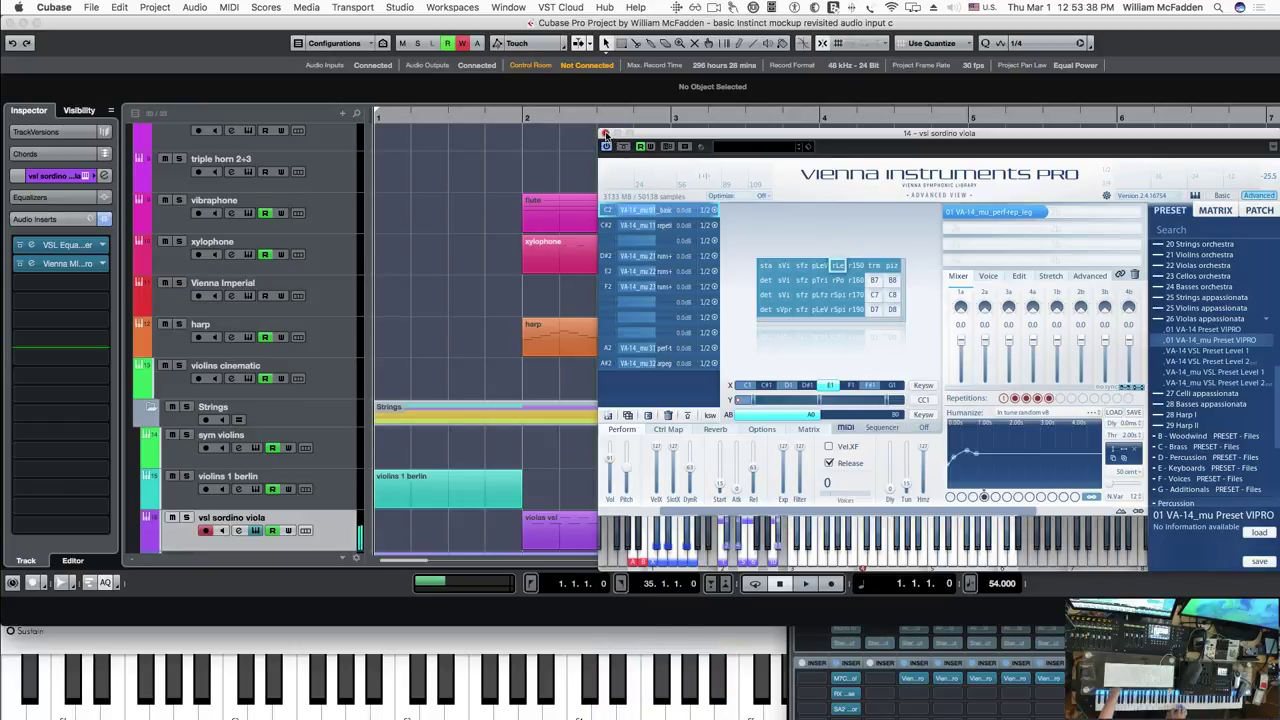
{"action": "left_click", "coordinate": [604, 134]}
{"action": "scroll", "coordinate": [349, 459], "scroll_direction": "down", "scroll_amount": 3}
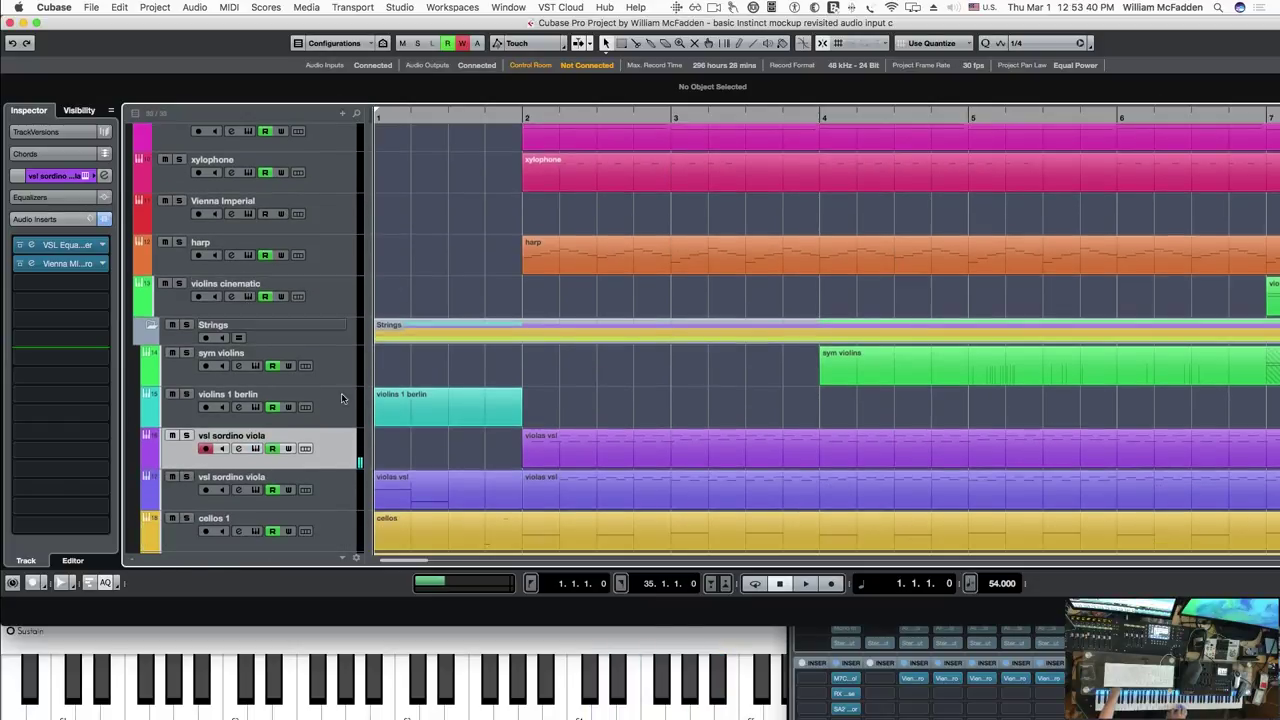
{"action": "left_click", "coordinate": [345, 492]}
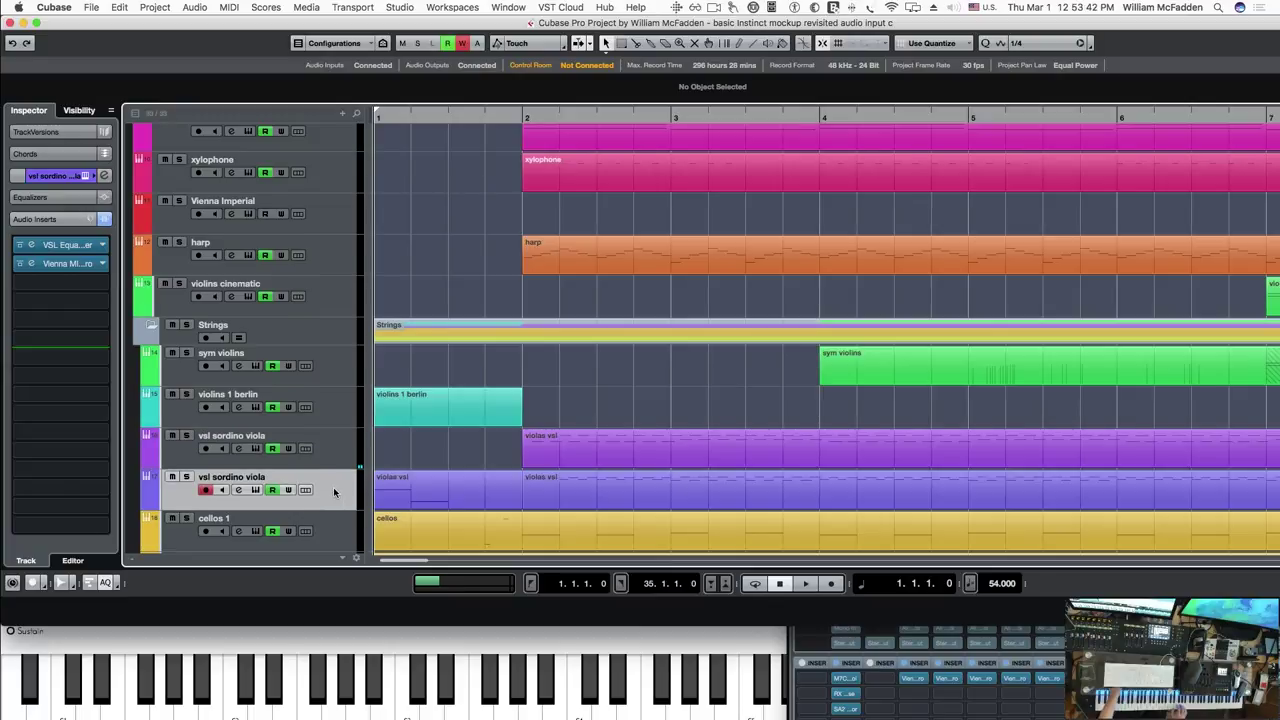
{"action": "scroll", "coordinate": [333, 487], "scroll_direction": "down", "scroll_amount": 2}
{"action": "left_click", "coordinate": [338, 497]}
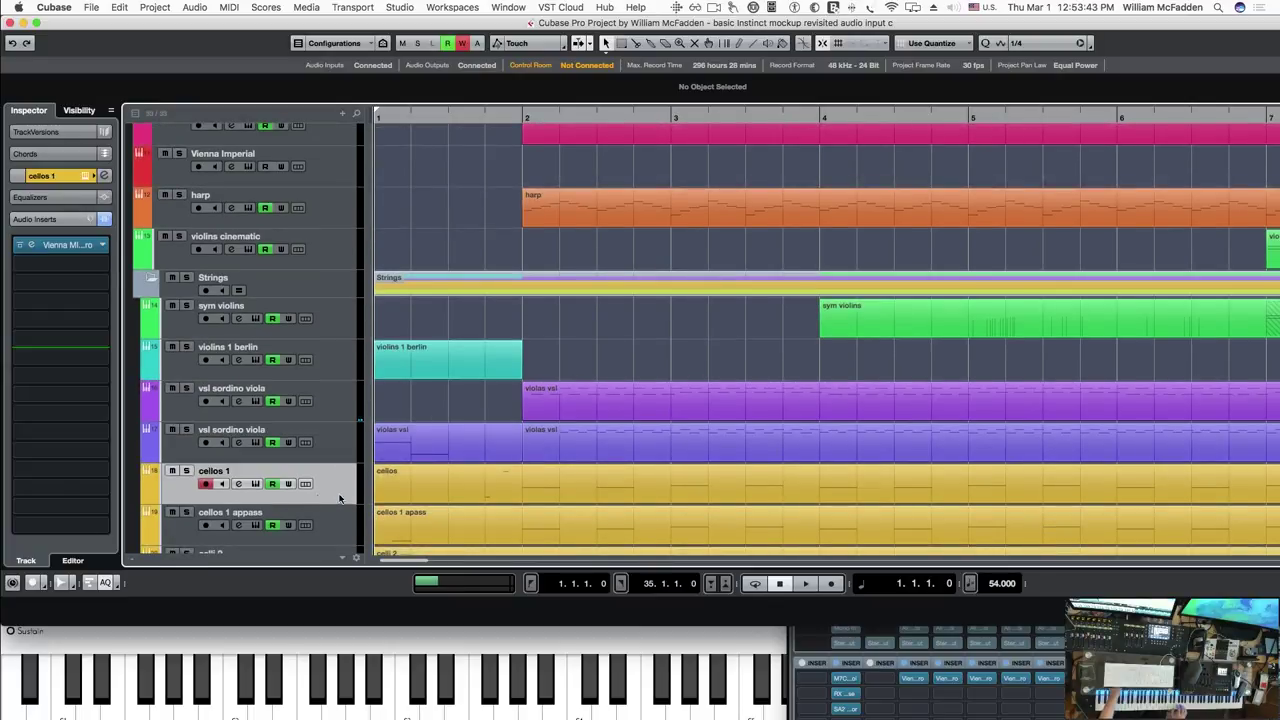
{"action": "left_click", "coordinate": [256, 483]}
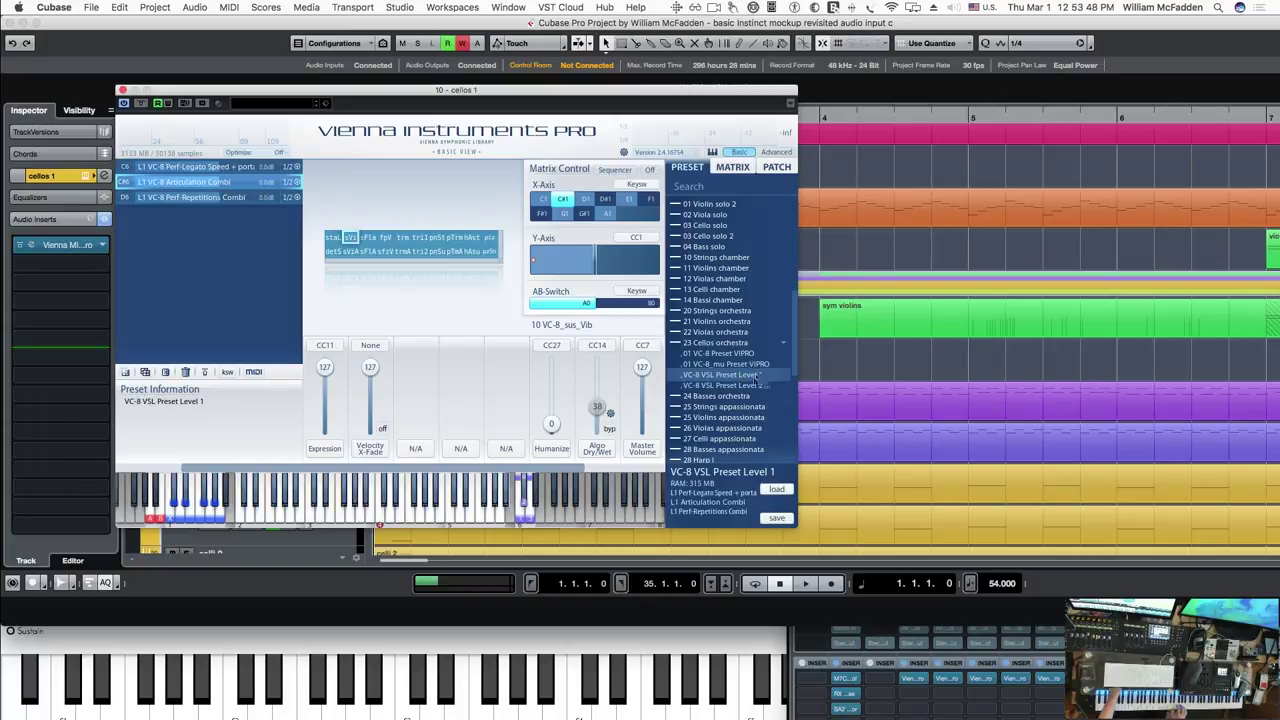
{"action": "left_click", "coordinate": [122, 91]}
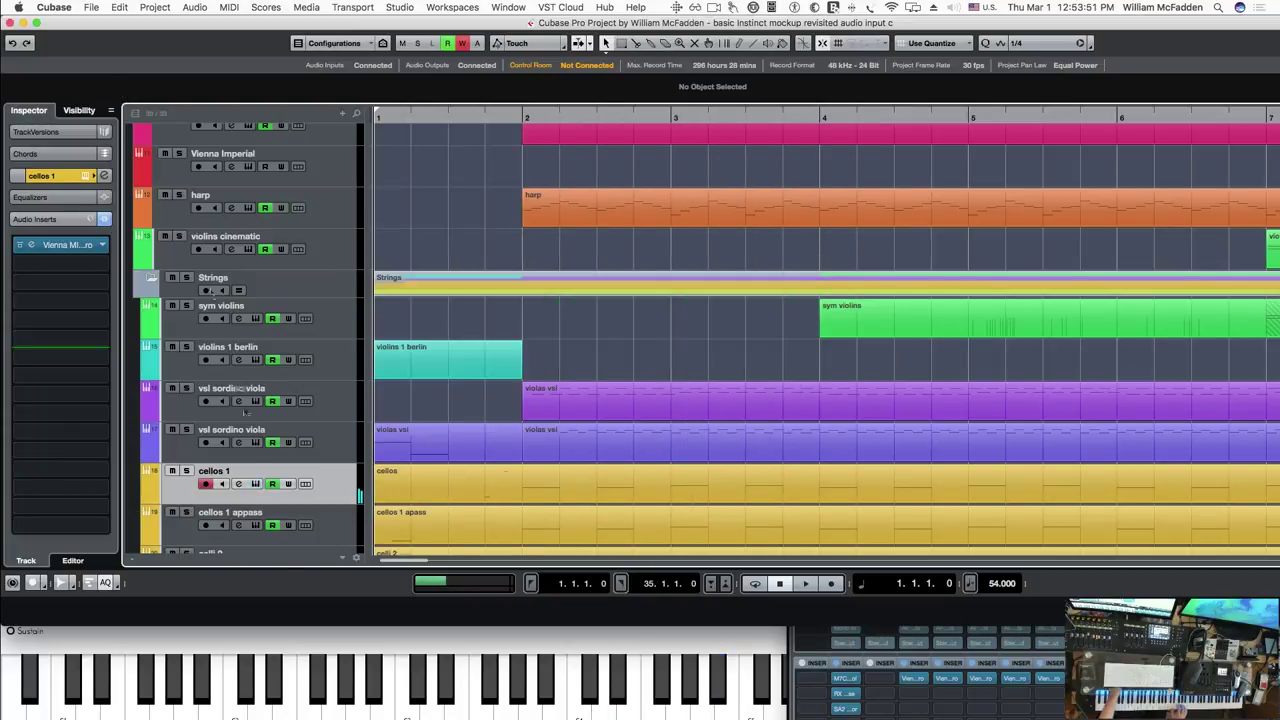
Step: Check the VI Pro presets on the cellos 1 appass and celli 2 tracks
{"action": "left_click", "coordinate": [338, 530]}
{"action": "left_click", "coordinate": [285, 526]}
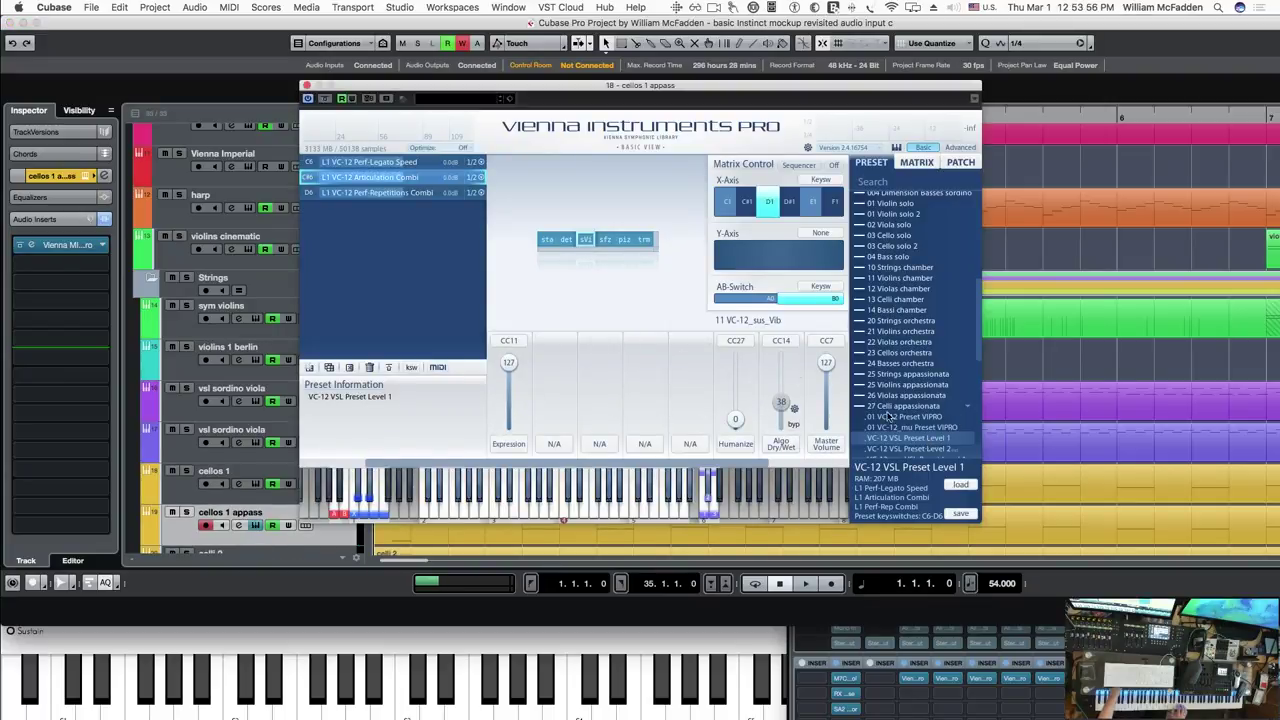
{"action": "left_click", "coordinate": [306, 85]}
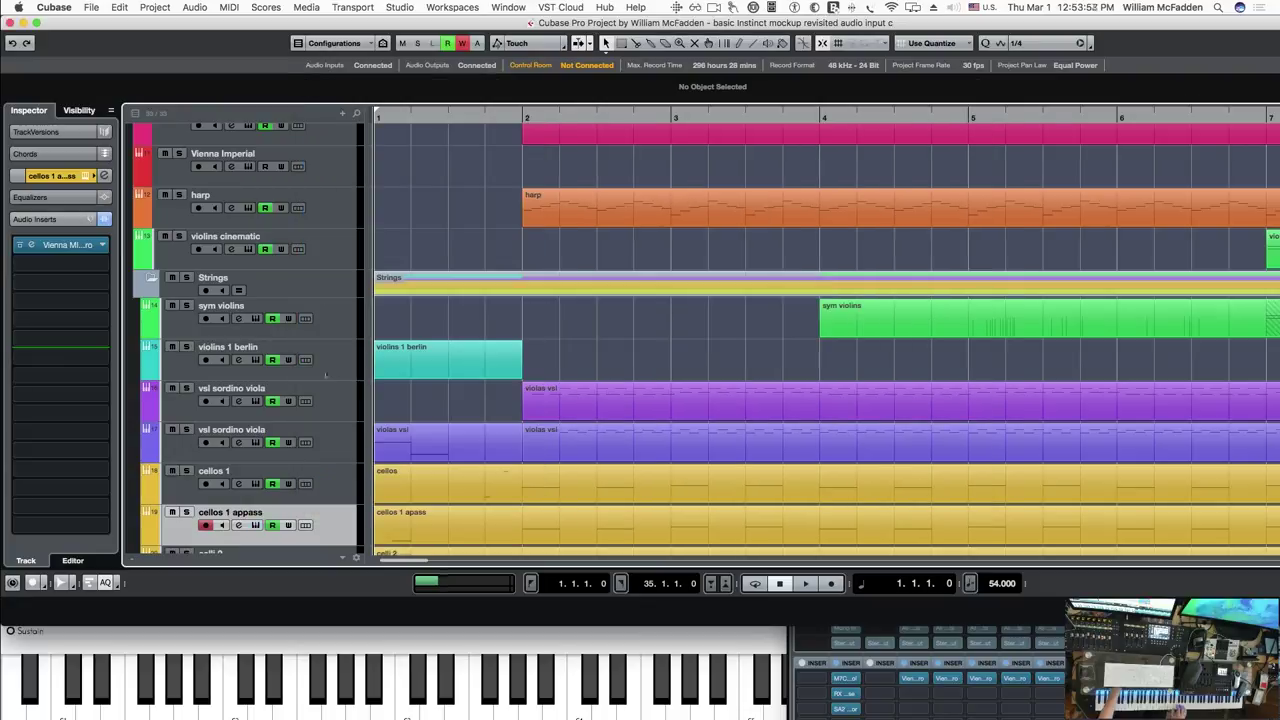
{"action": "scroll", "coordinate": [317, 367], "scroll_direction": "down", "scroll_amount": 3}
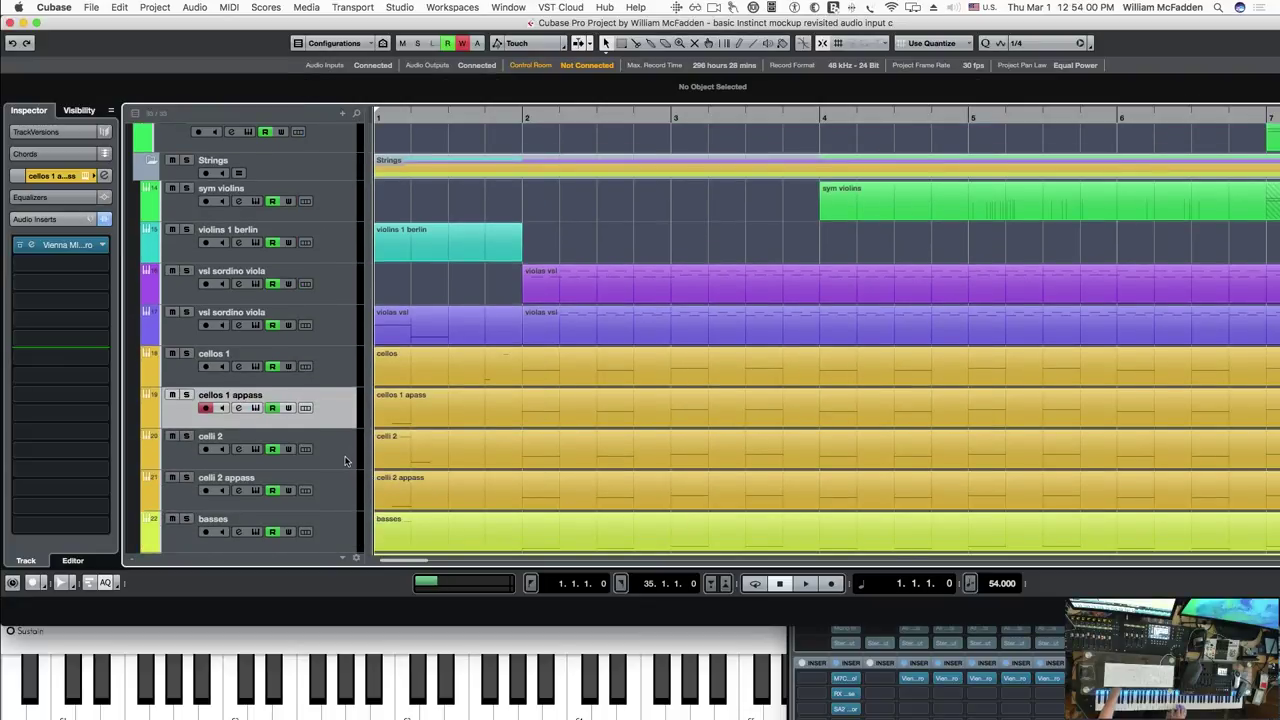
{"action": "left_click", "coordinate": [342, 459]}
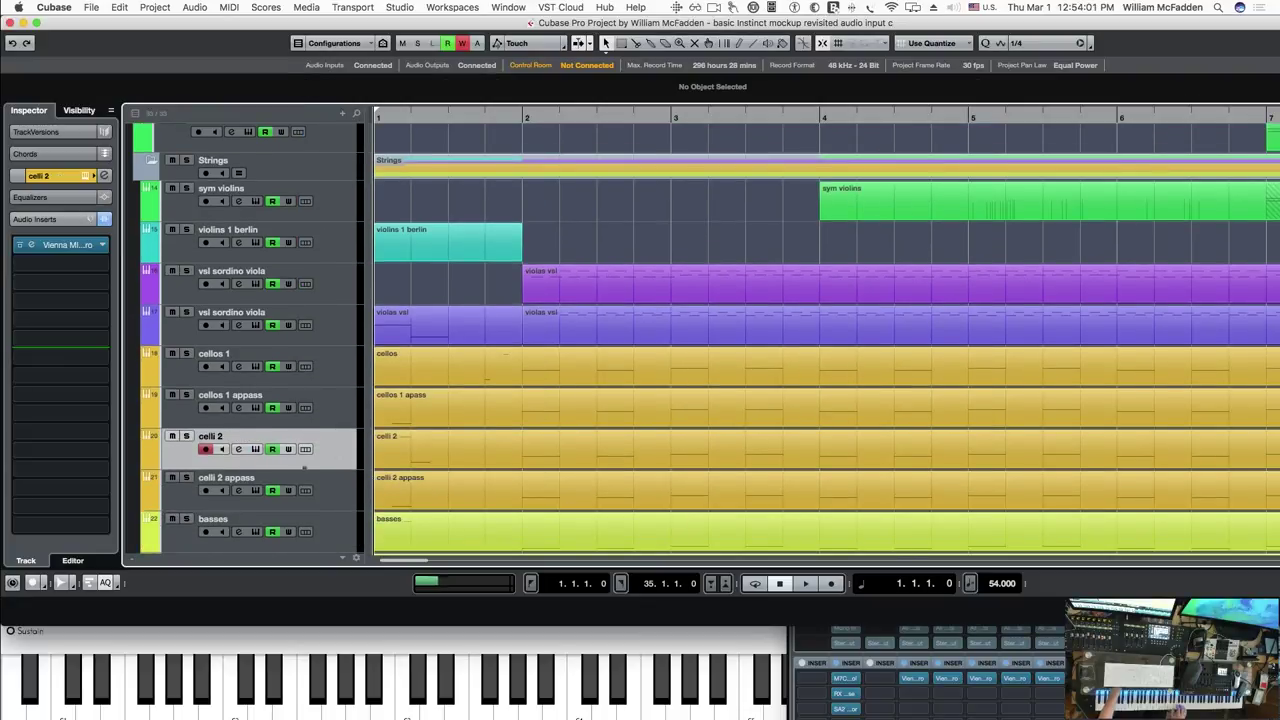
{"action": "left_click", "coordinate": [255, 451]}
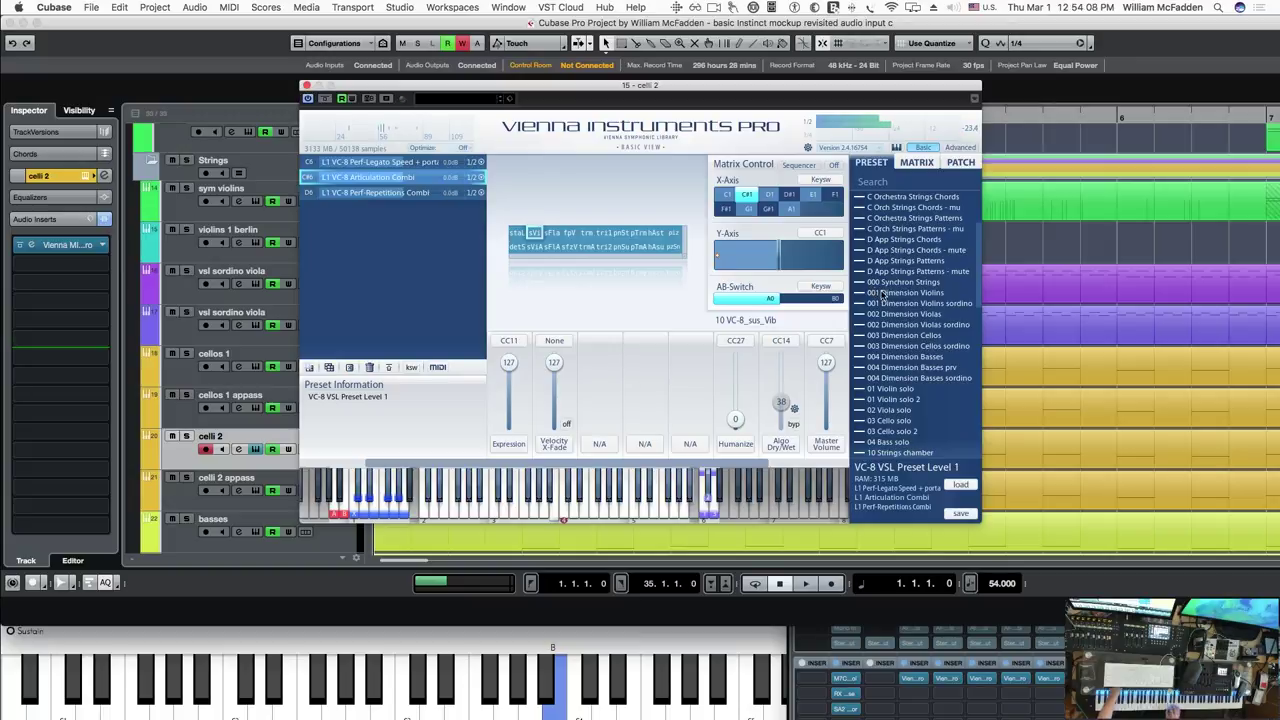
{"action": "scroll", "coordinate": [895, 293], "scroll_direction": "down", "scroll_amount": 8}
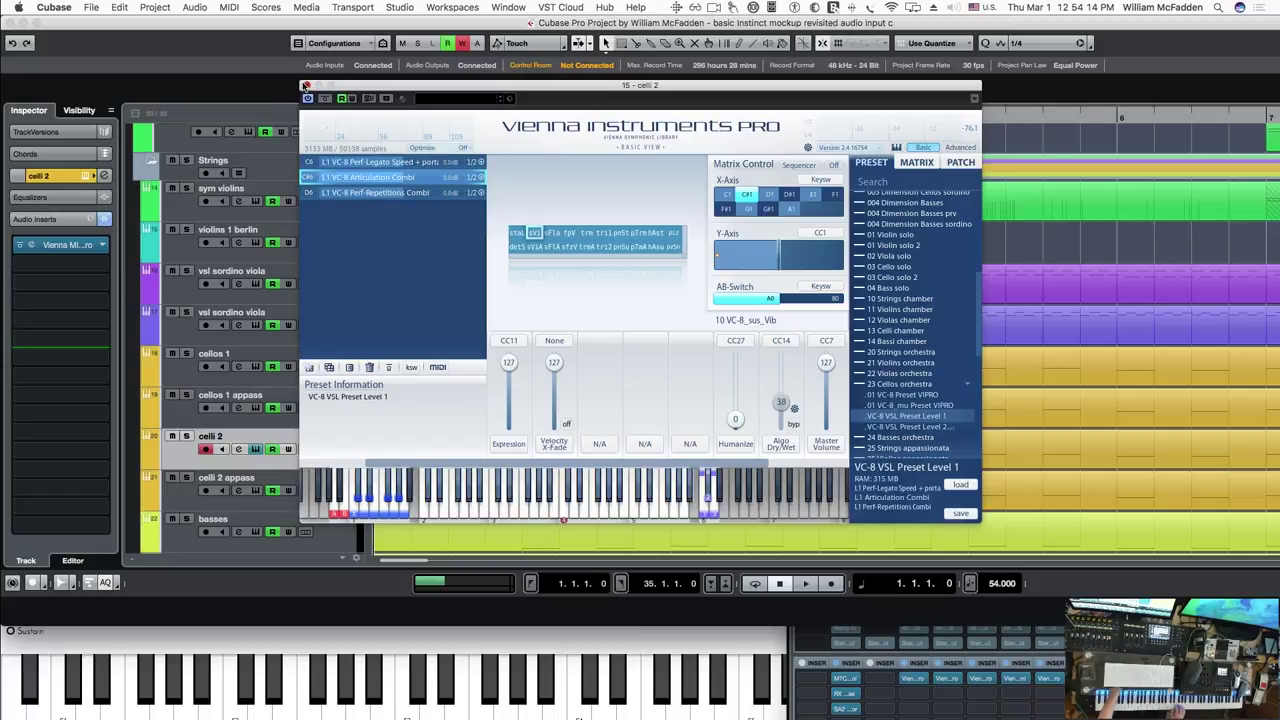
{"action": "left_click", "coordinate": [306, 86]}
Step: Check the basses preset, DB-6 VSL Preset Level 1, then select the basses appass track
{"action": "left_click", "coordinate": [326, 498]}
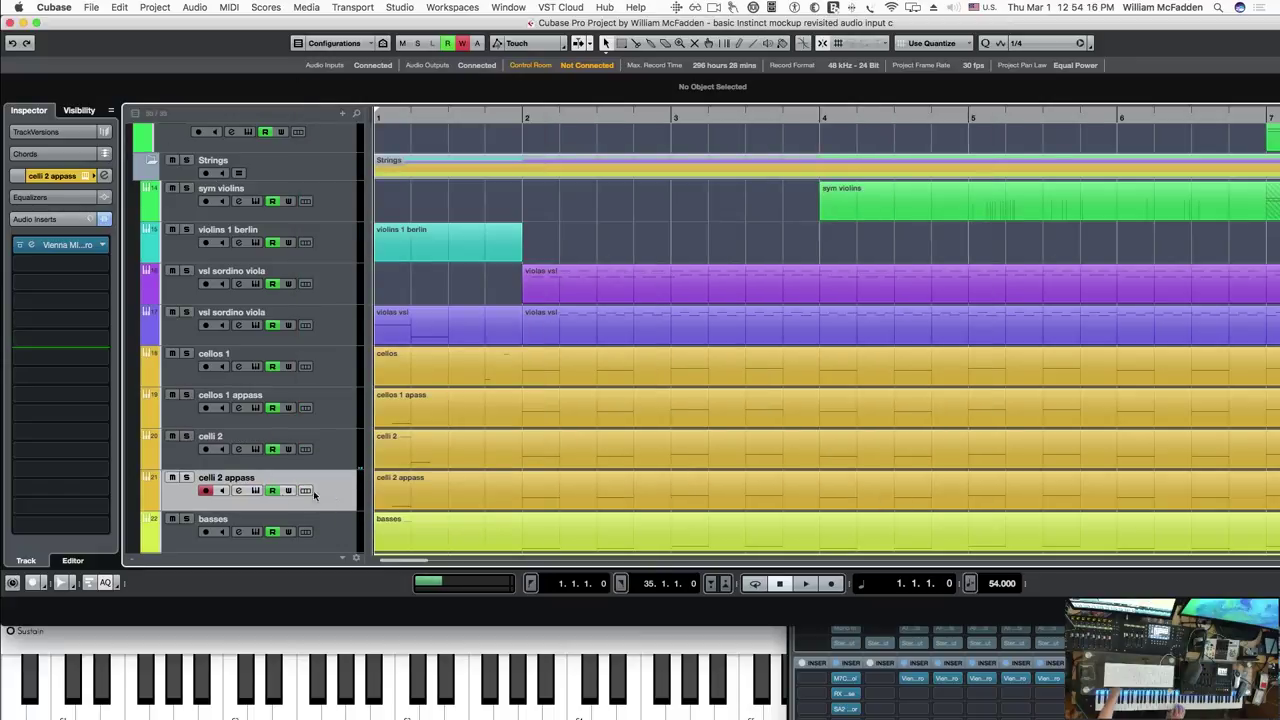
{"action": "scroll", "coordinate": [327, 495], "scroll_direction": "down", "scroll_amount": 1}
{"action": "scroll", "coordinate": [327, 495], "scroll_direction": "down", "scroll_amount": 5}
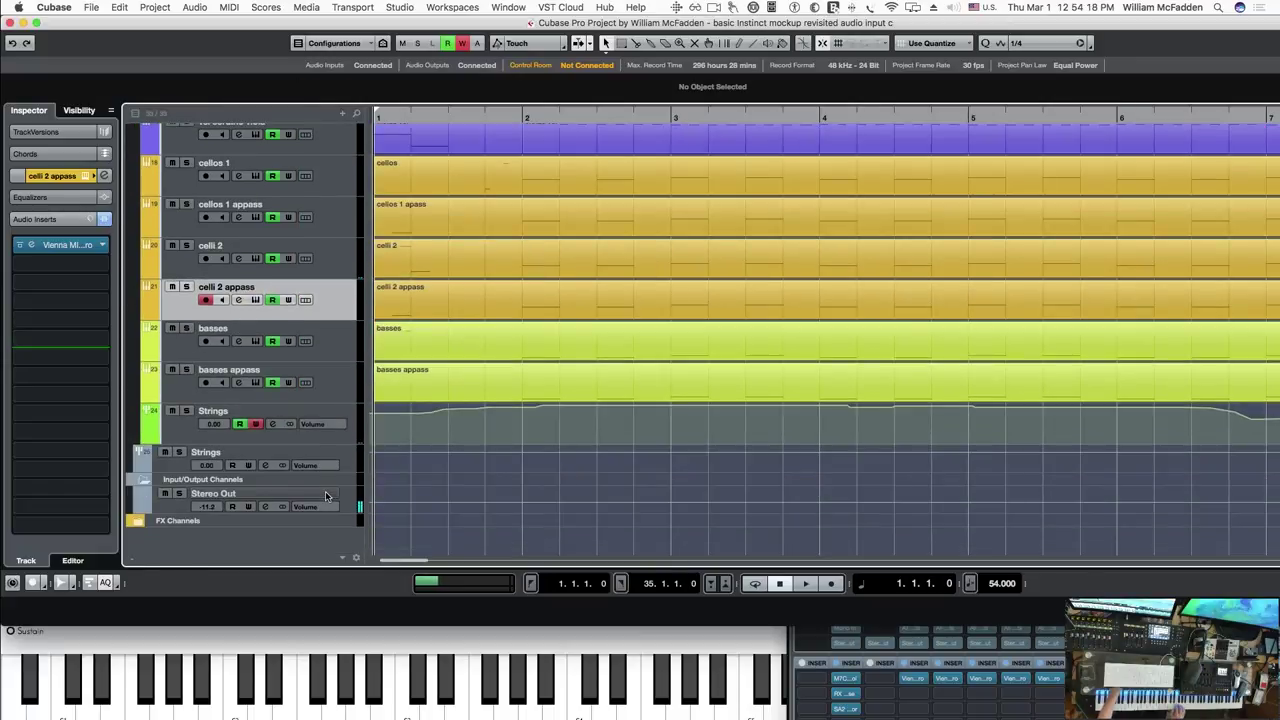
{"action": "left_click", "coordinate": [345, 350]}
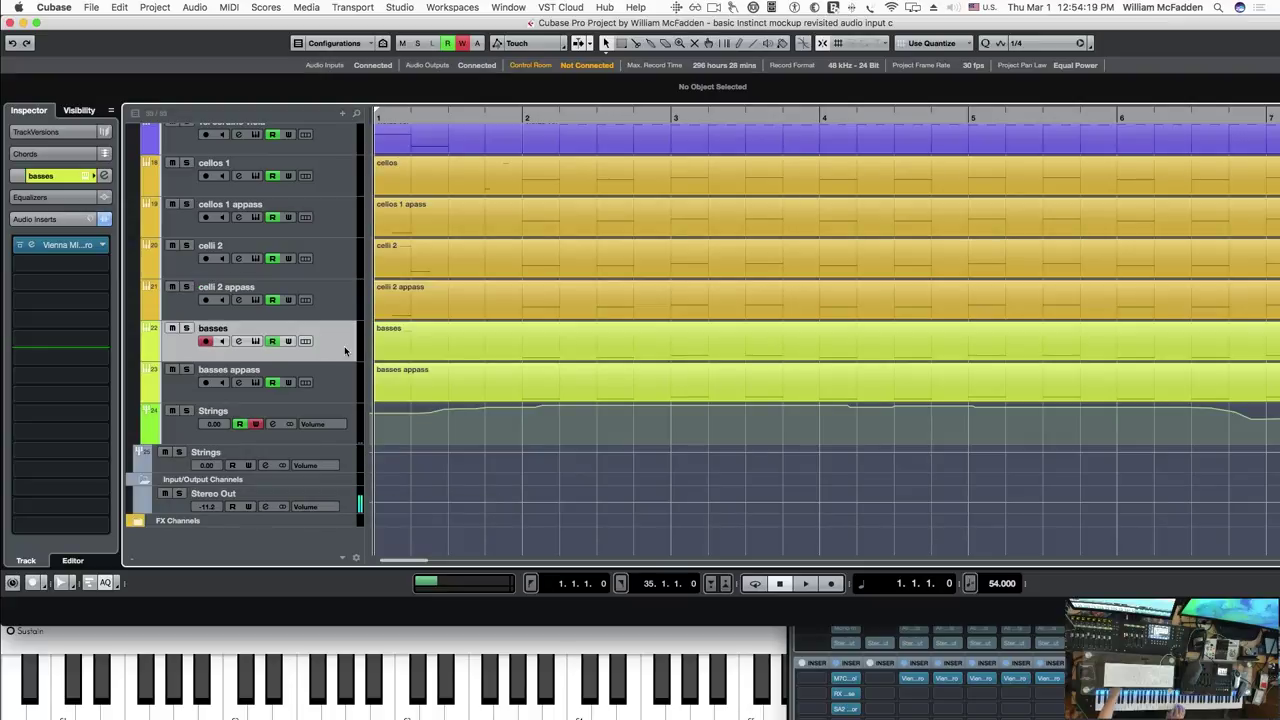
{"action": "left_click", "coordinate": [255, 342]}
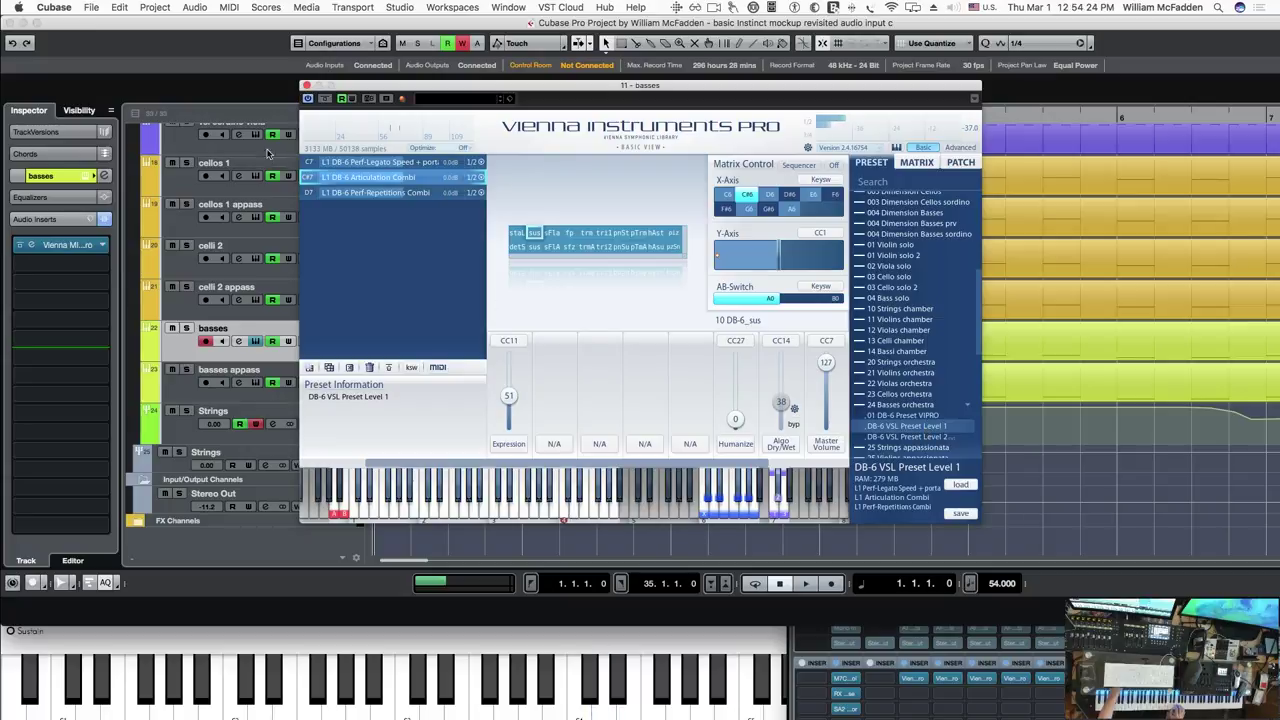
{"action": "left_click", "coordinate": [306, 85]}
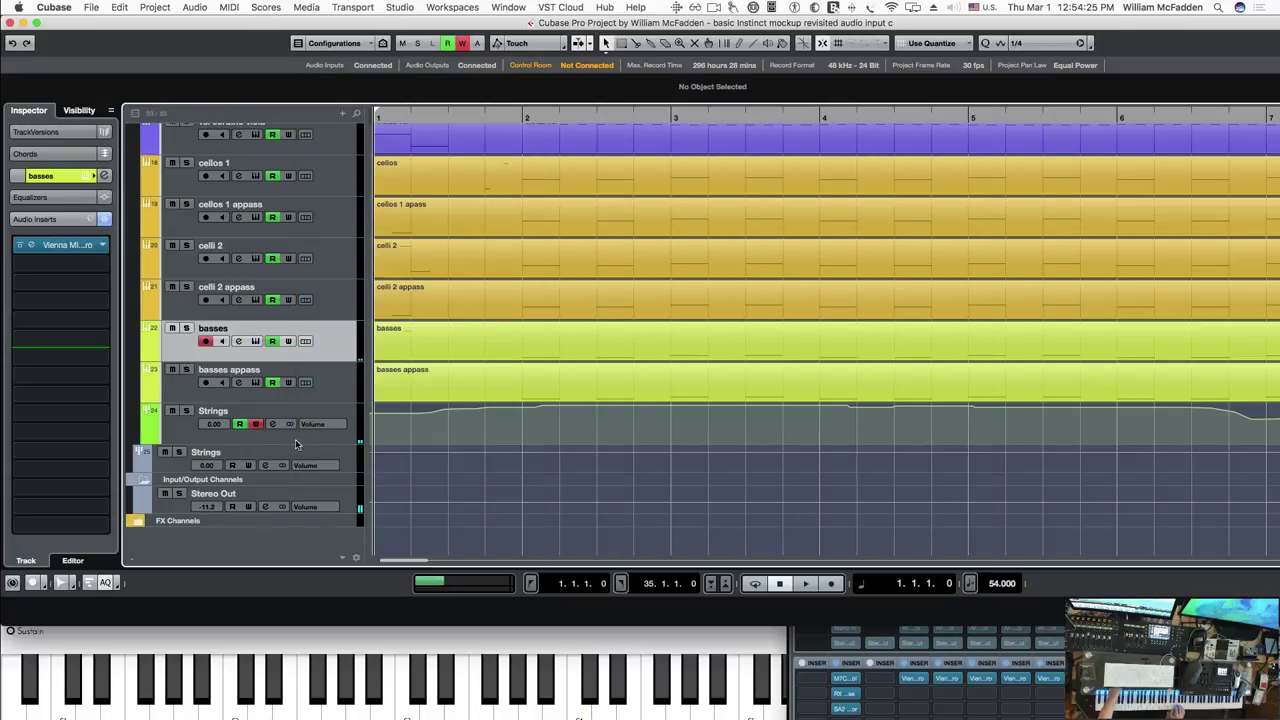
{"action": "left_click", "coordinate": [332, 385]}
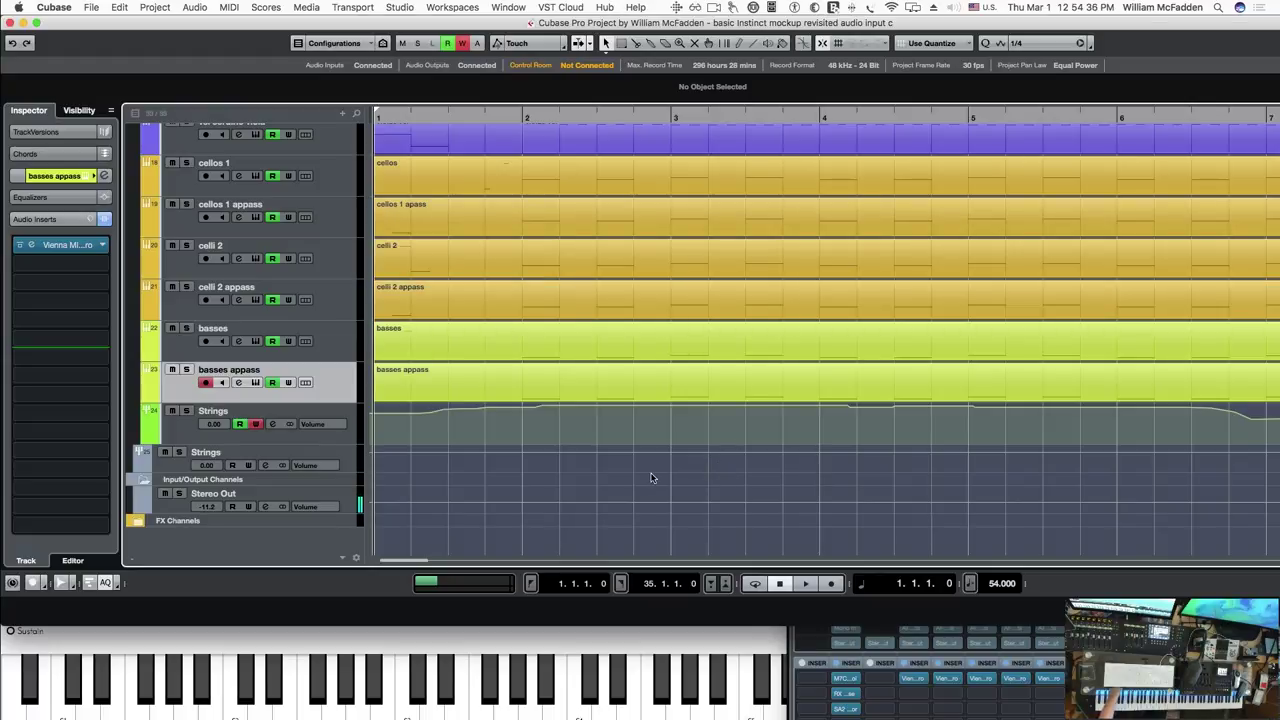
{"action": "scroll", "coordinate": [550, 473], "scroll_direction": "up", "scroll_amount": 15}
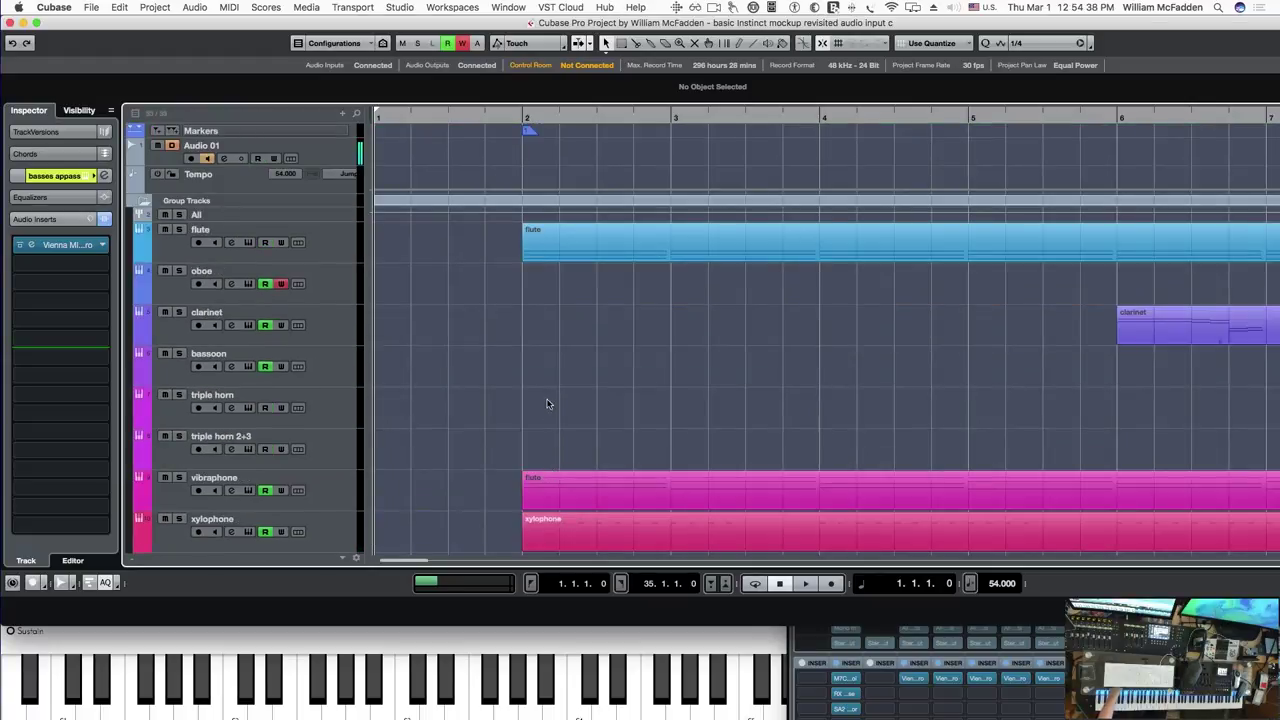
{"action": "scroll", "coordinate": [536, 400], "scroll_direction": "down", "scroll_amount": 8}
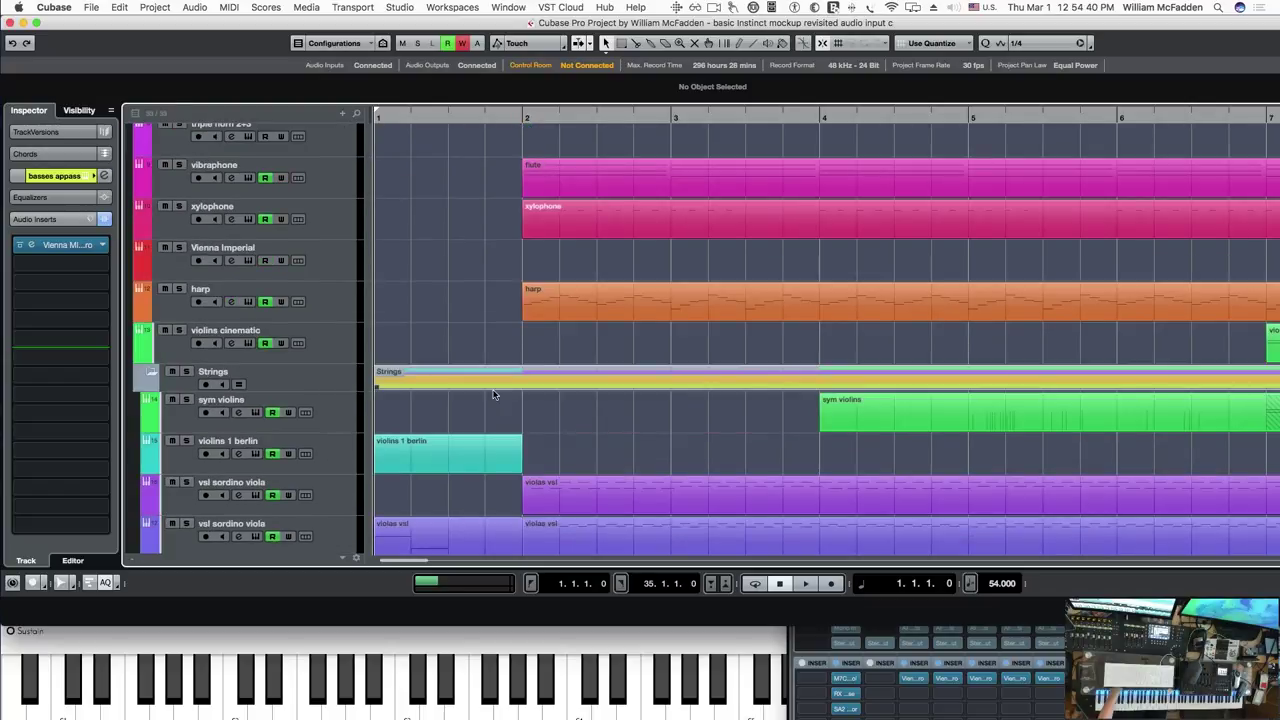